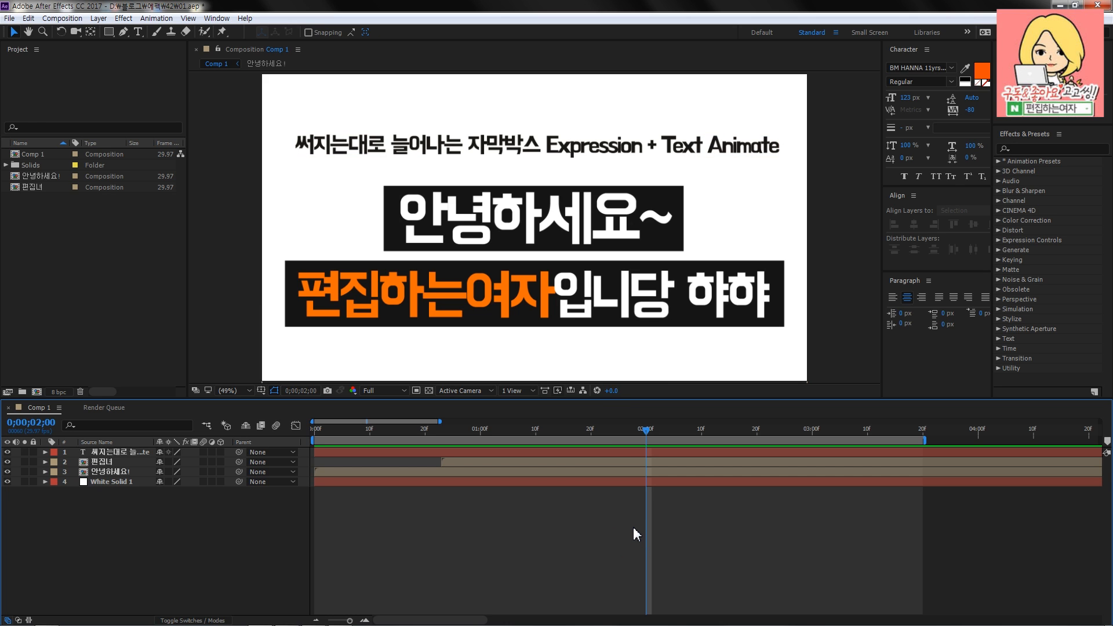
- Preview the finished expanding caption boxes in Comp 1 by playing and scrubbing, and return to the first frame
{"action": "key", "text": "space"}
{"action": "left_click_drag", "start_coordinate": [451, 434], "coordinate": [488, 432]}
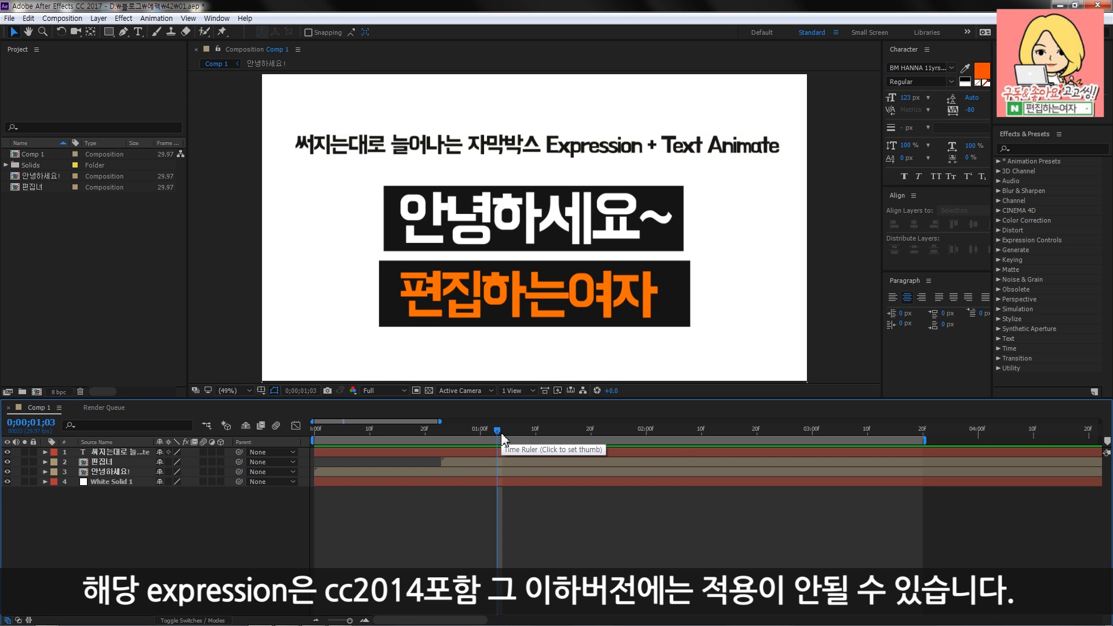
{"action": "left_click_drag", "start_coordinate": [501, 435], "coordinate": [580, 432]}
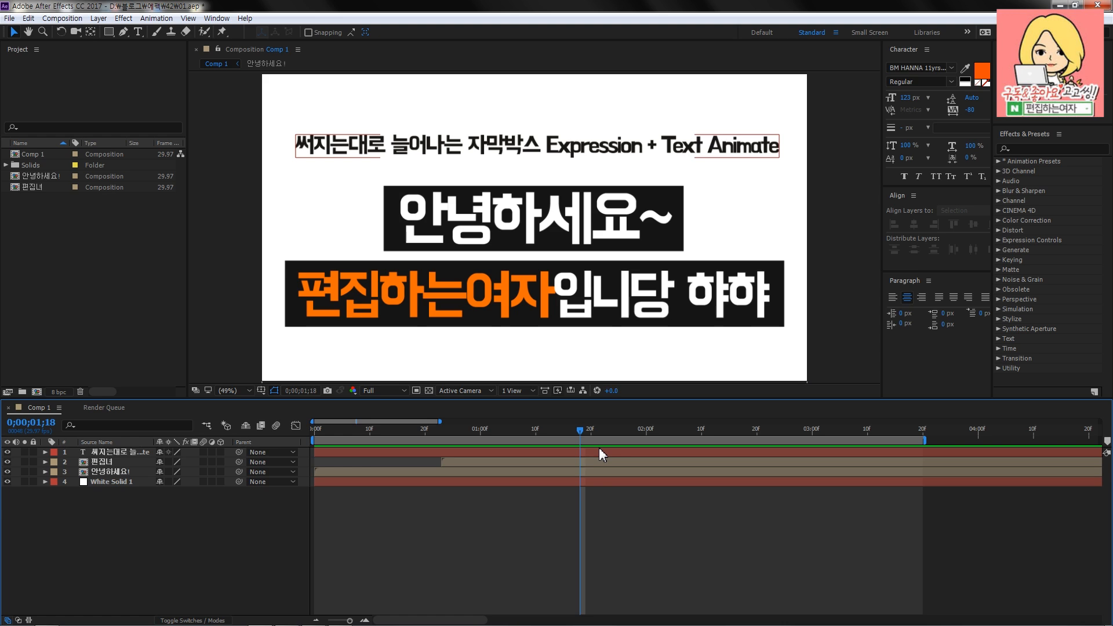
{"action": "left_click", "coordinate": [585, 541]}
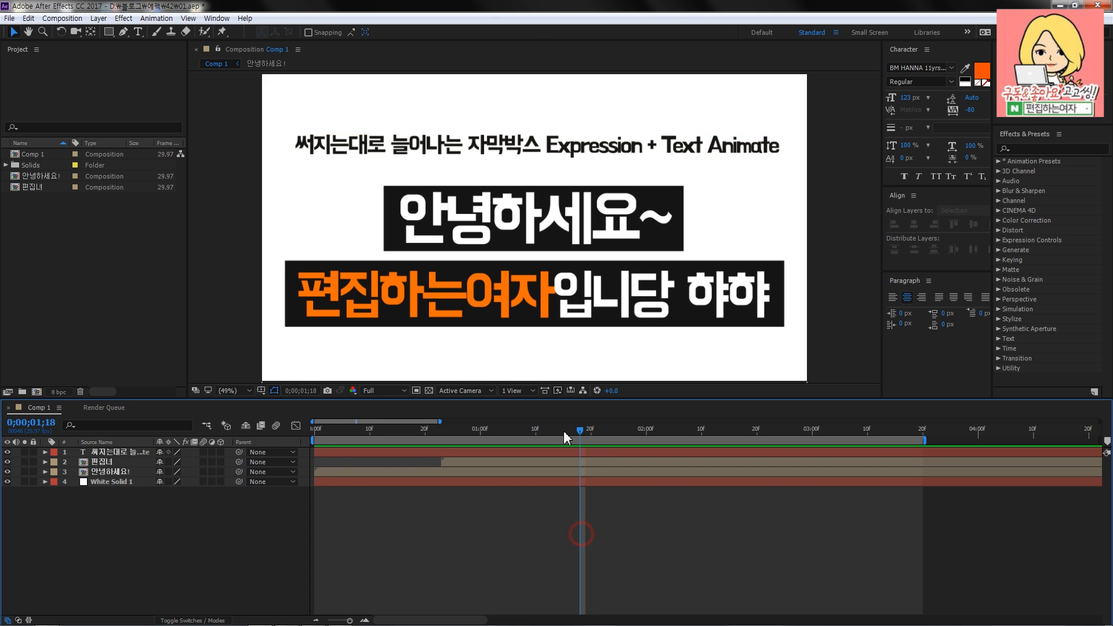
{"action": "left_click_drag", "start_coordinate": [432, 430], "coordinate": [295, 432]}
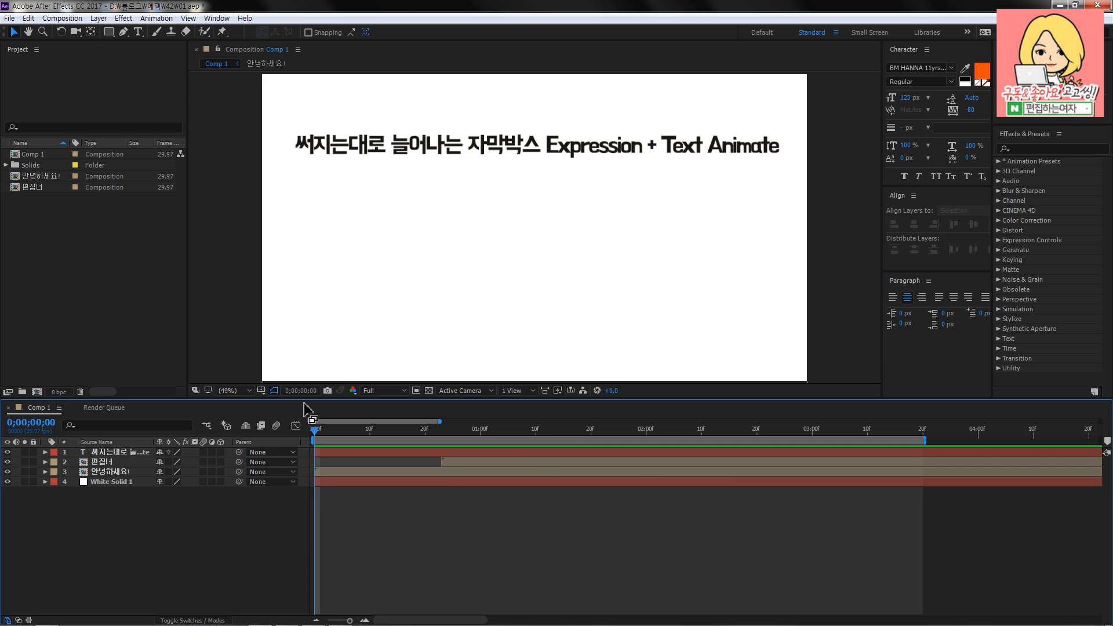
- Create a new 1920 x 1080, 29.97 fps composition named master with a duration of 10 seconds
{"action": "left_click", "coordinate": [62, 18]}
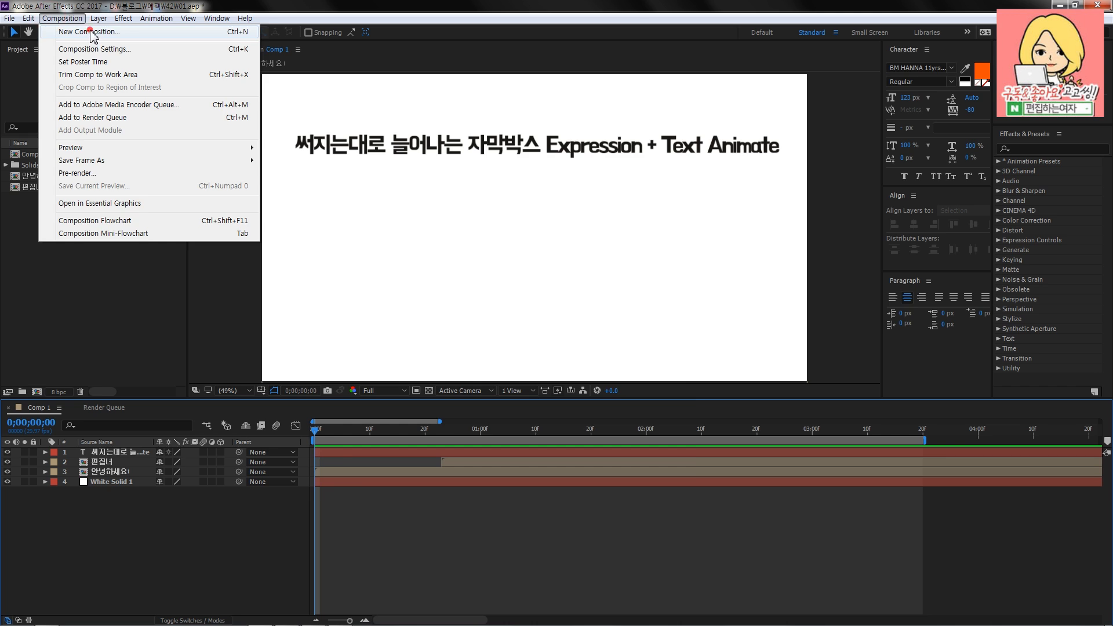
{"action": "left_click", "coordinate": [91, 32]}
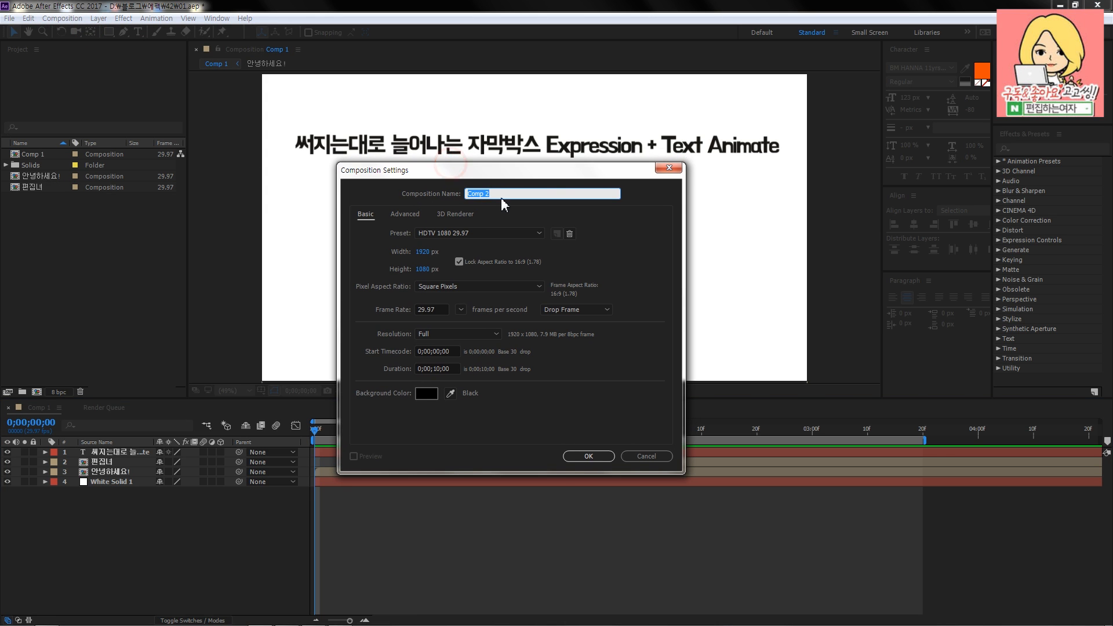
{"action": "type", "text": "master"}
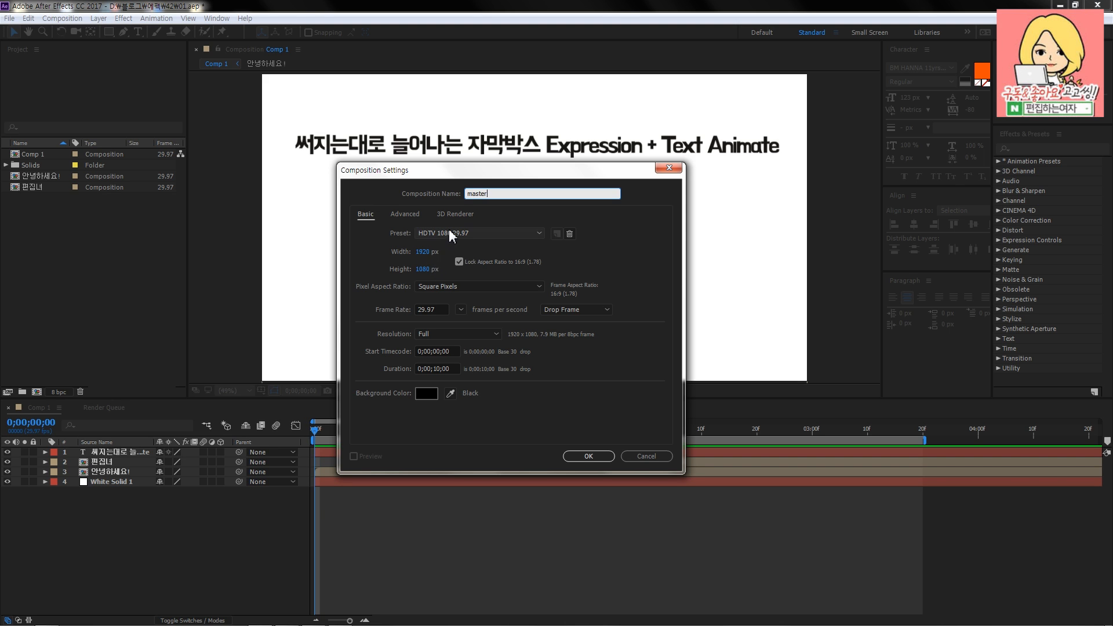
{"action": "left_click", "coordinate": [439, 310]}
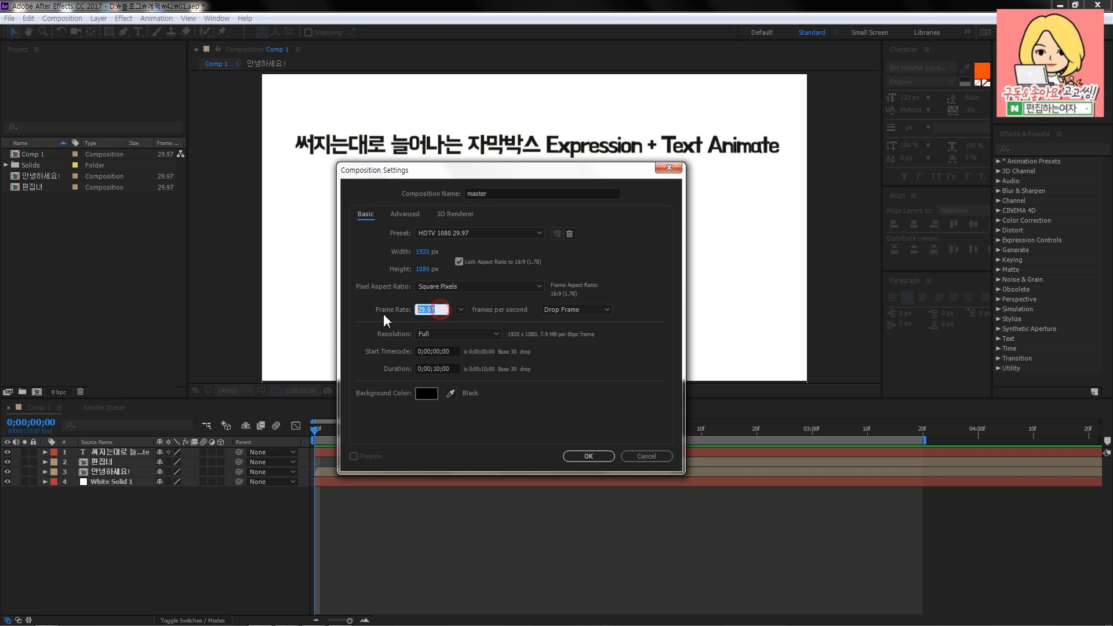
{"action": "left_click", "coordinate": [451, 366]}
{"action": "type", "text": "10."}
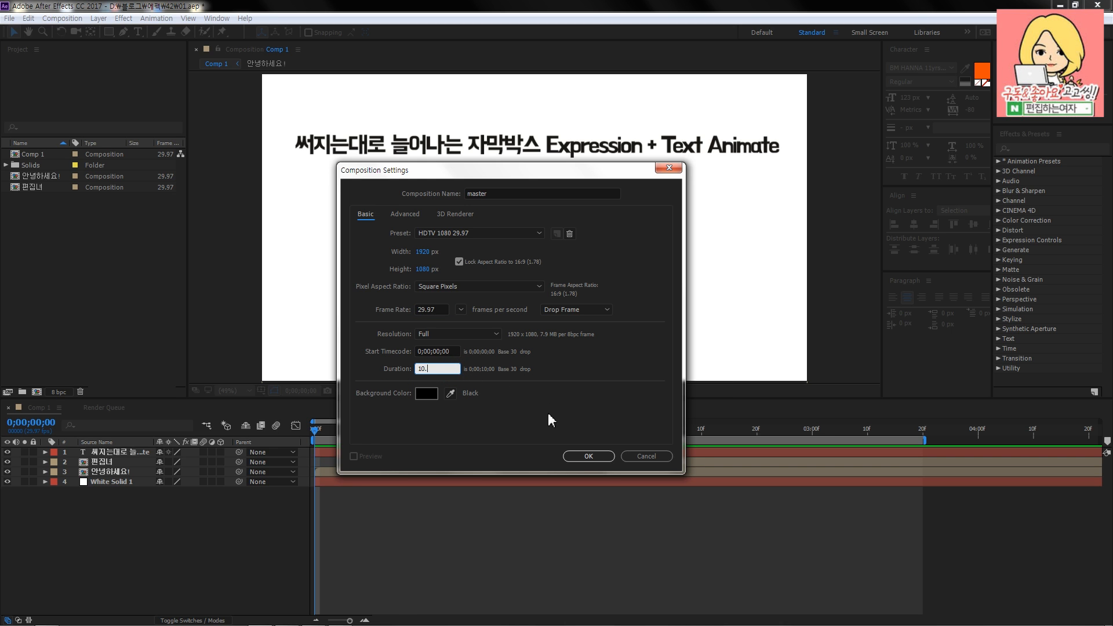
{"action": "left_click", "coordinate": [588, 457]}
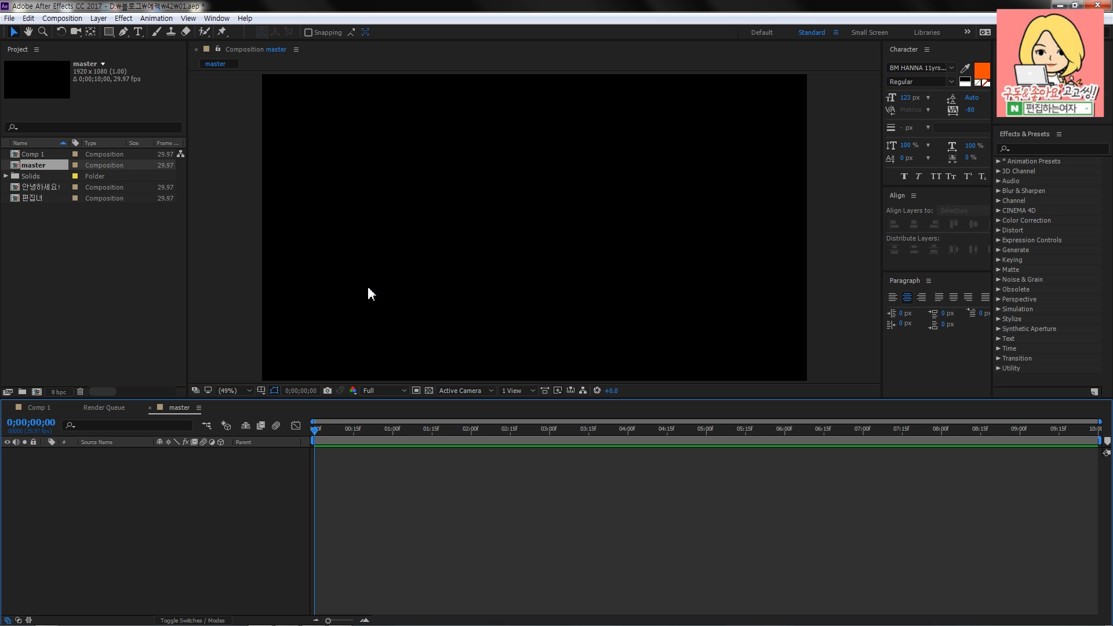
- Place the master timeline directly beside the Comp 1 timeline and make master the active composition
{"action": "left_click_drag", "start_coordinate": [177, 408], "coordinate": [112, 412]}
{"action": "left_click", "coordinate": [35, 408]}
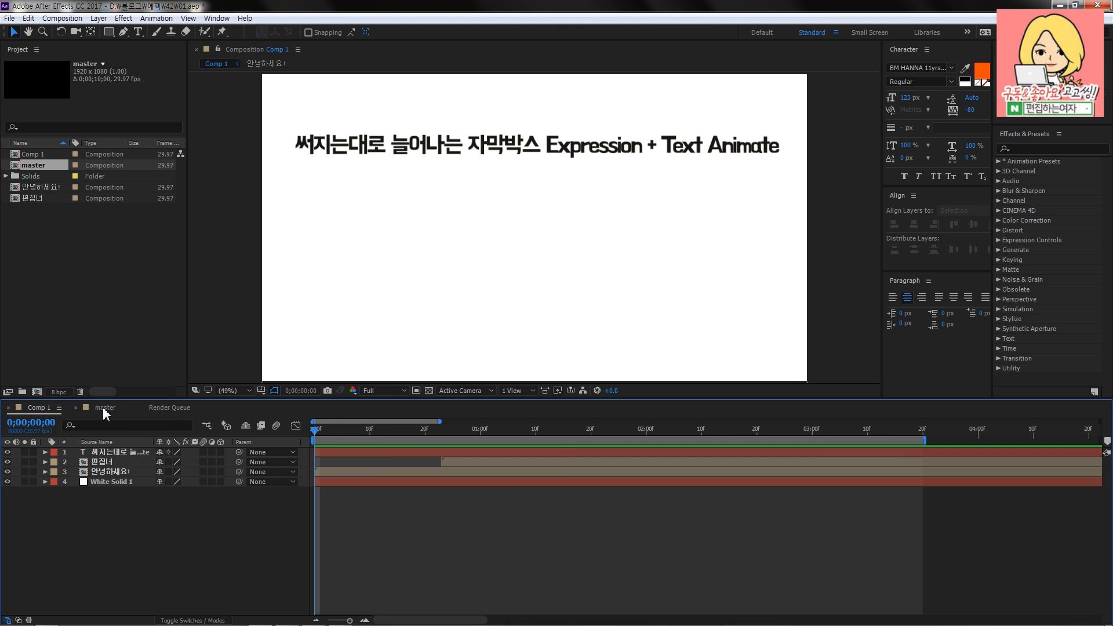
{"action": "left_click", "coordinate": [105, 409]}
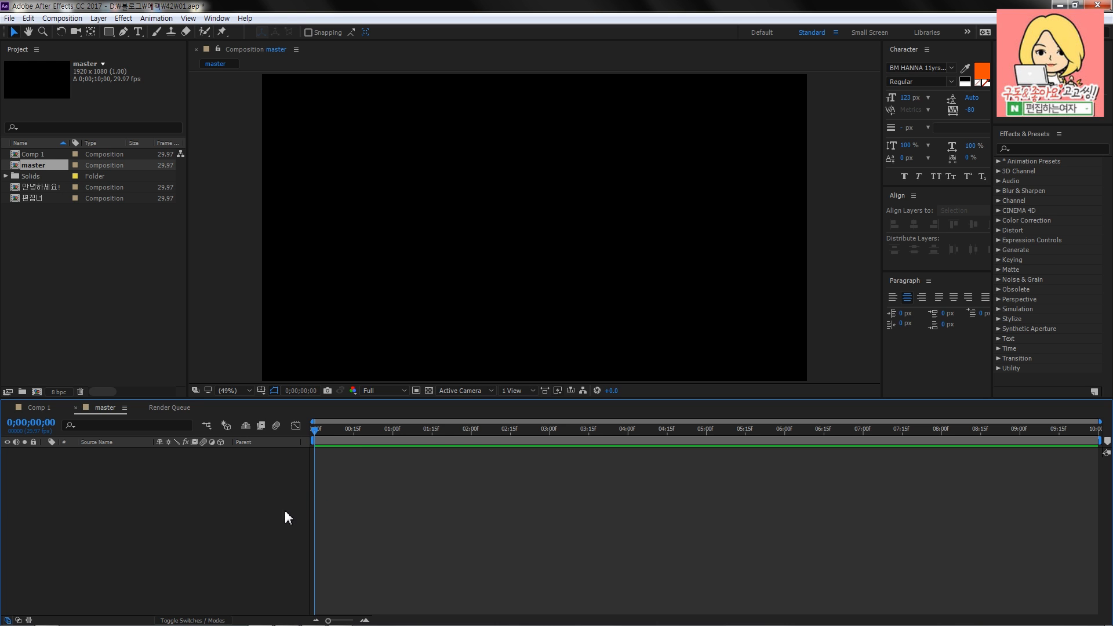
- Add a white 1920 x 1080 solid to the master composition as its background and lock the layer
{"action": "right_click", "coordinate": [238, 474]}
{"action": "mouse_move", "coordinate": [332, 481]}
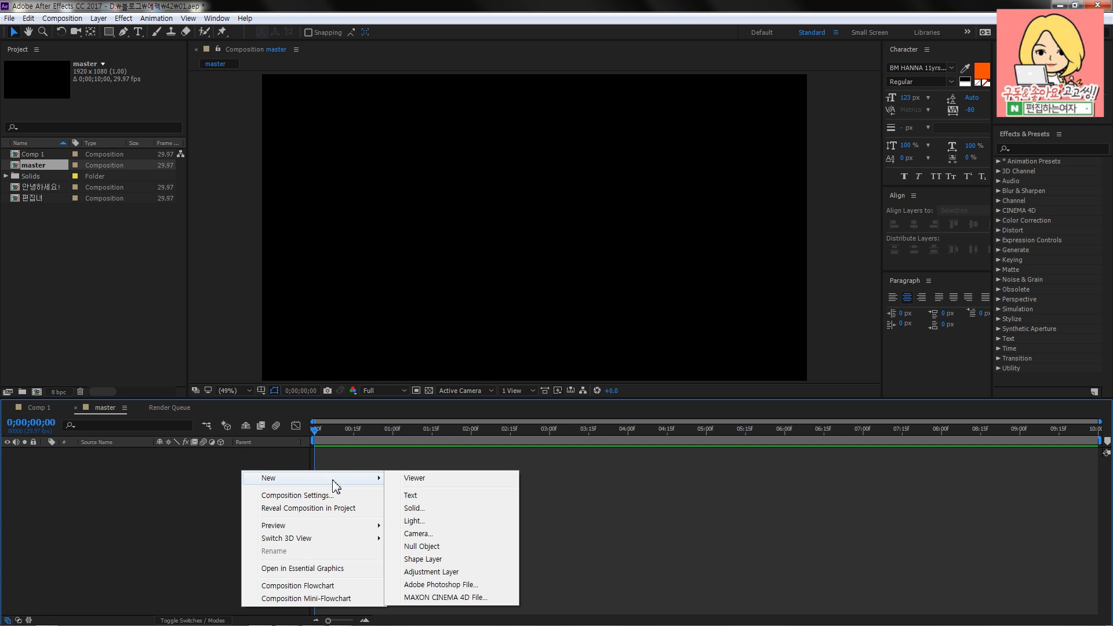
{"action": "left_click", "coordinate": [456, 510]}
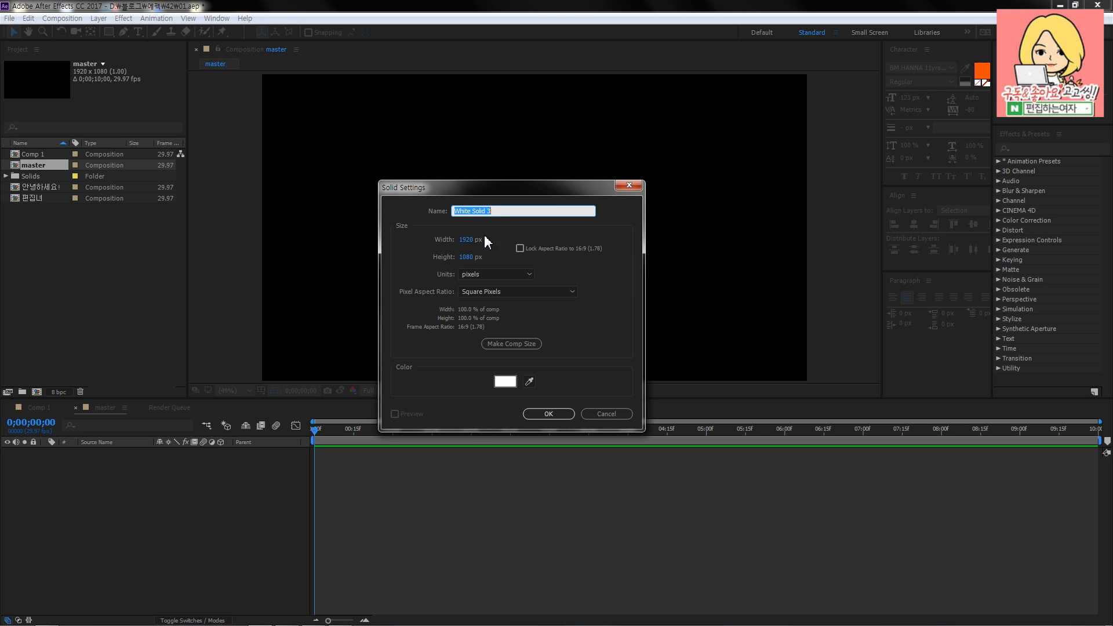
{"action": "left_click", "coordinate": [508, 383]}
{"action": "left_click", "coordinate": [672, 239]}
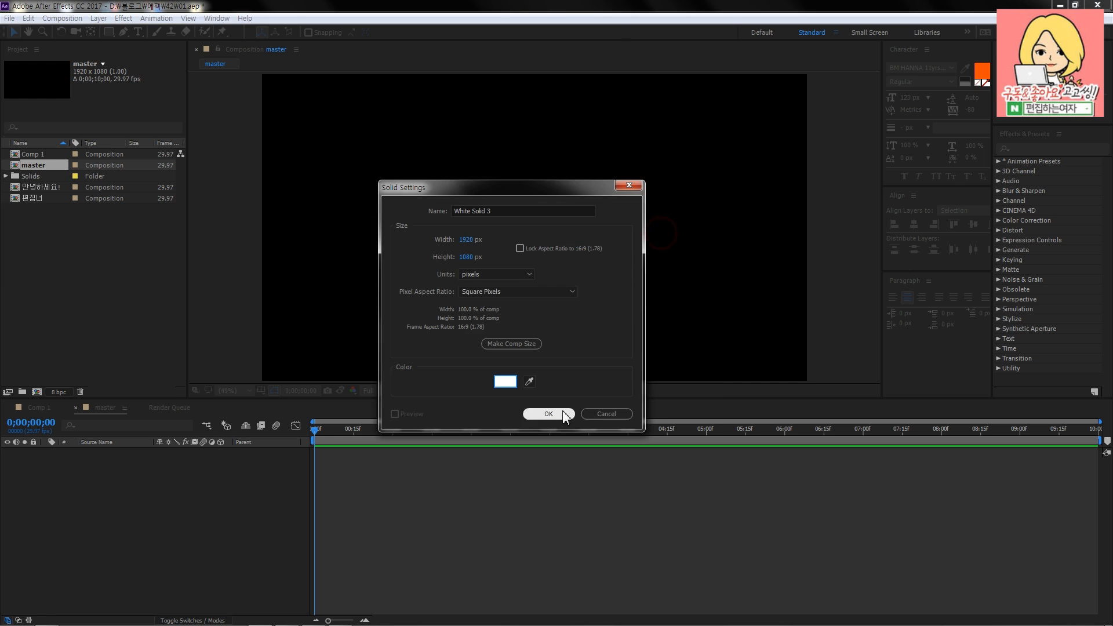
{"action": "left_click", "coordinate": [550, 415]}
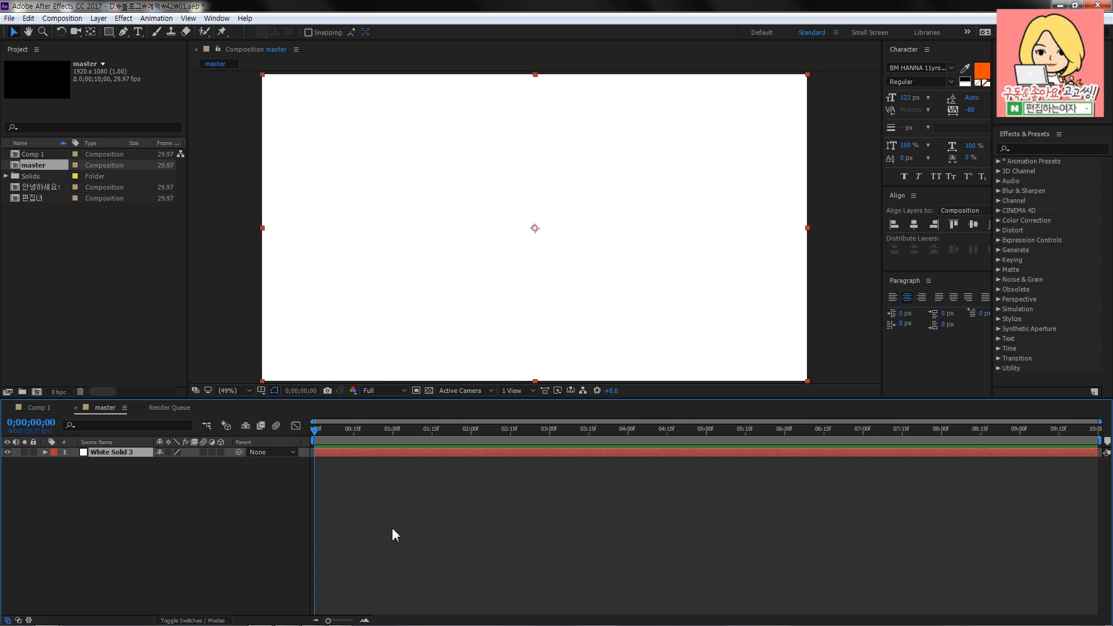
{"action": "left_click", "coordinate": [33, 452]}
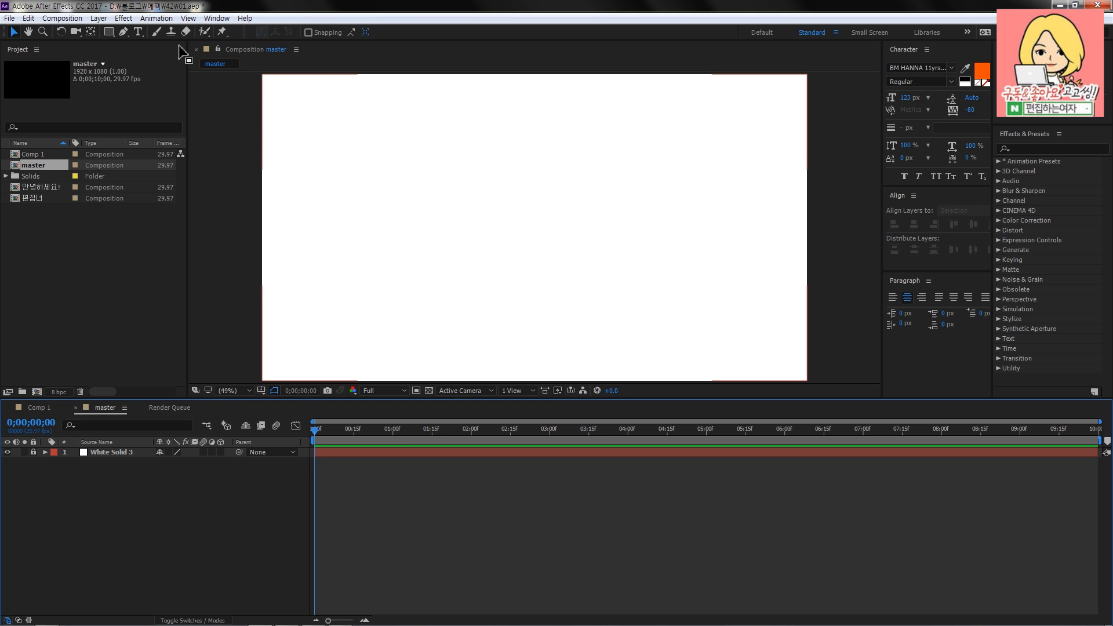
- Add the text "편집하는여자입니당" to the master composition and move it near the centre of the frame
{"action": "left_click", "coordinate": [138, 32]}
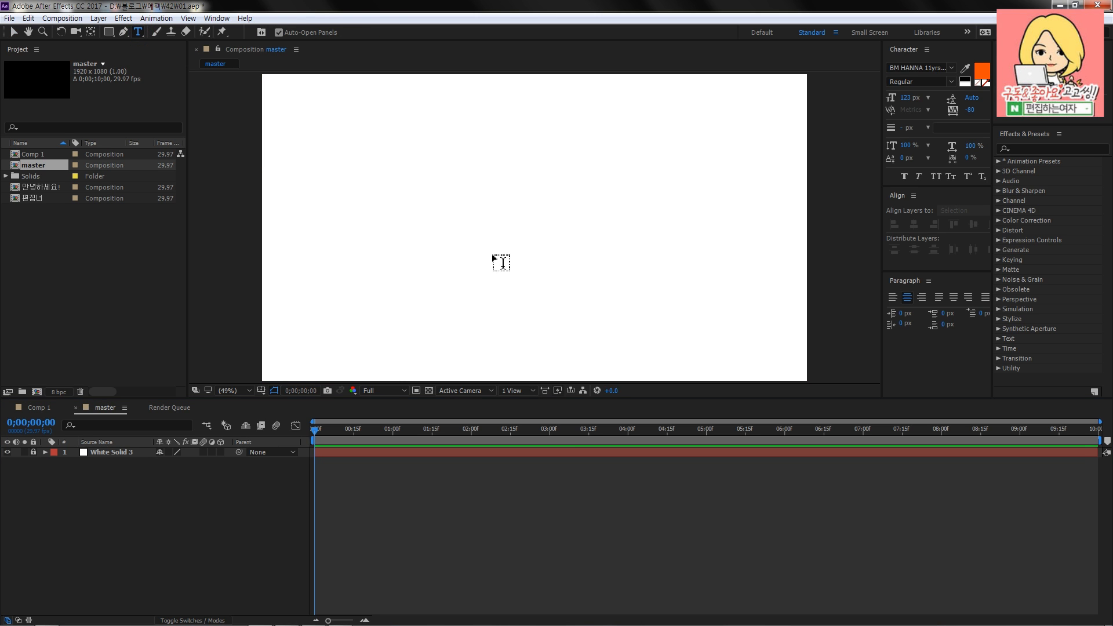
{"action": "left_click", "coordinate": [484, 238]}
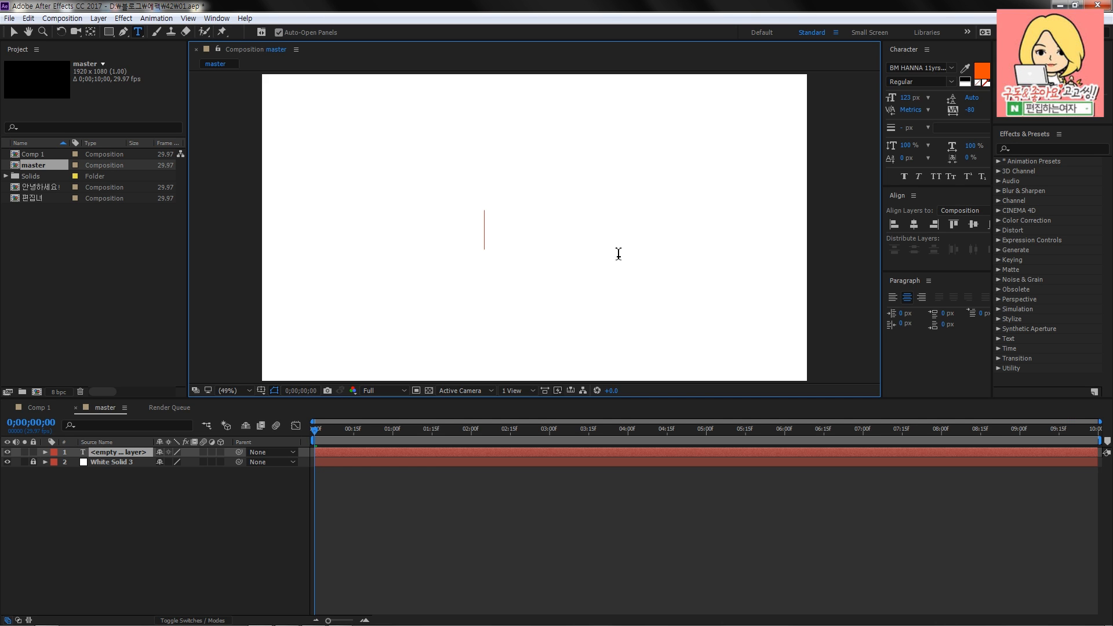
{"action": "type", "text": "vus"}
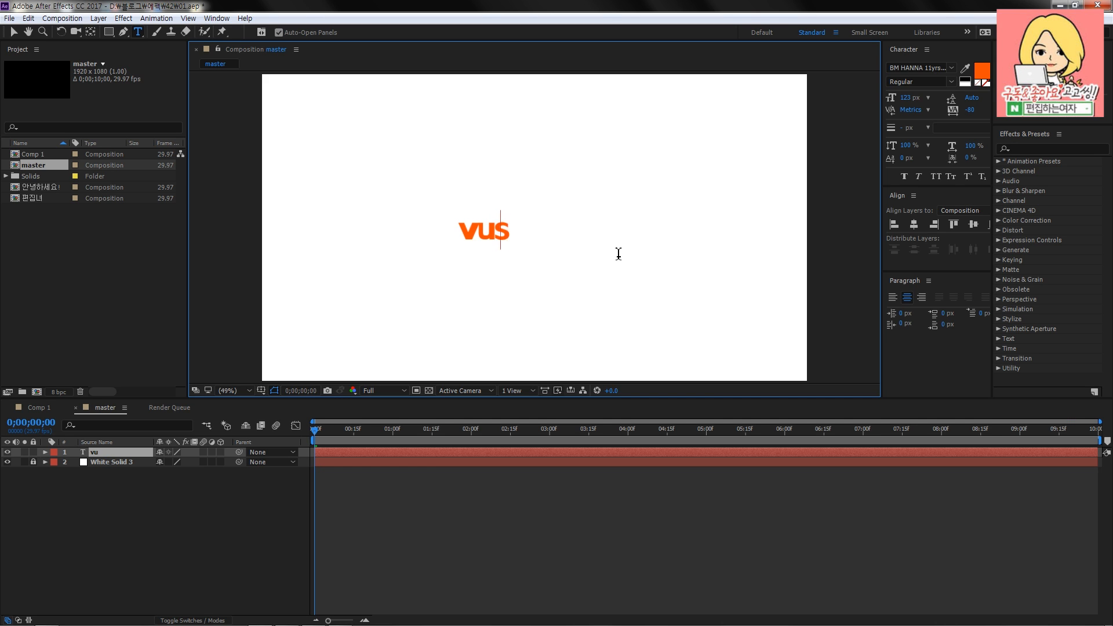
{"action": "key", "text": "BackSpace"}
{"action": "key", "text": "BackSpace"}
{"action": "key", "text": "BackSpace"}
{"action": "key", "text": "Hangul"}
{"action": "type", "text": "편집하는여자입니"}
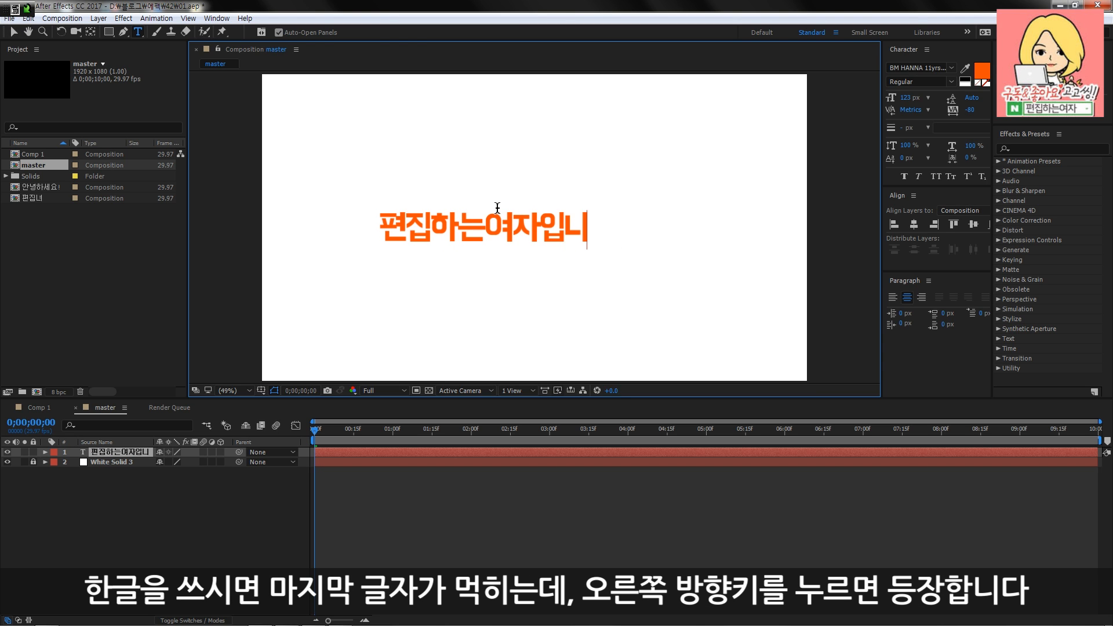
{"action": "type", "text": "당"}
{"action": "key", "text": "Right"}
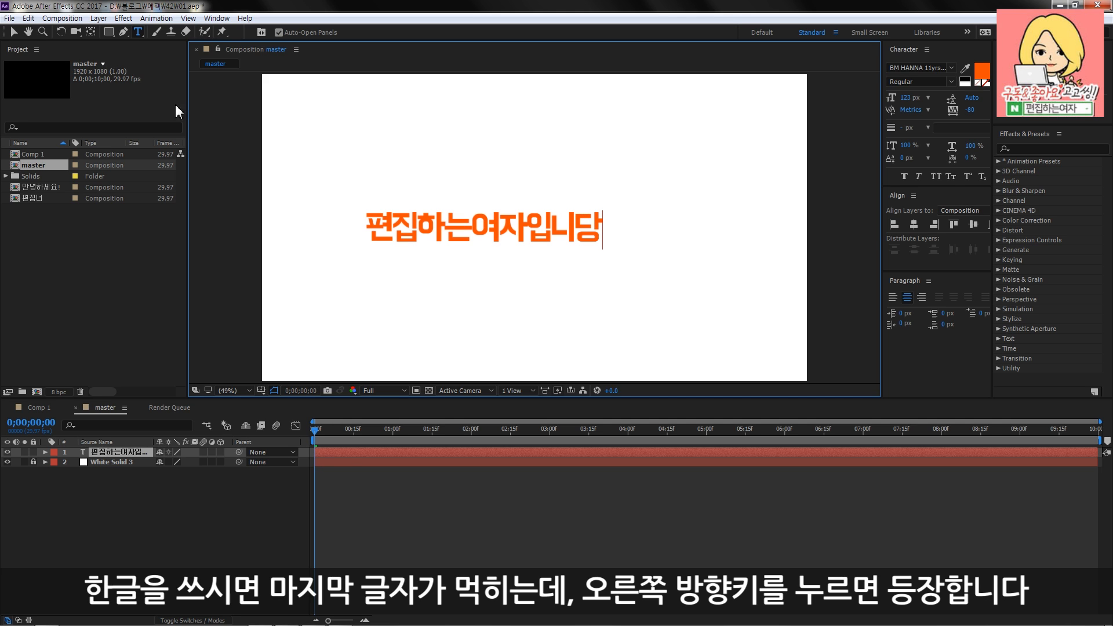
{"action": "left_click", "coordinate": [14, 33]}
{"action": "left_click_drag", "start_coordinate": [519, 231], "coordinate": [565, 230]}
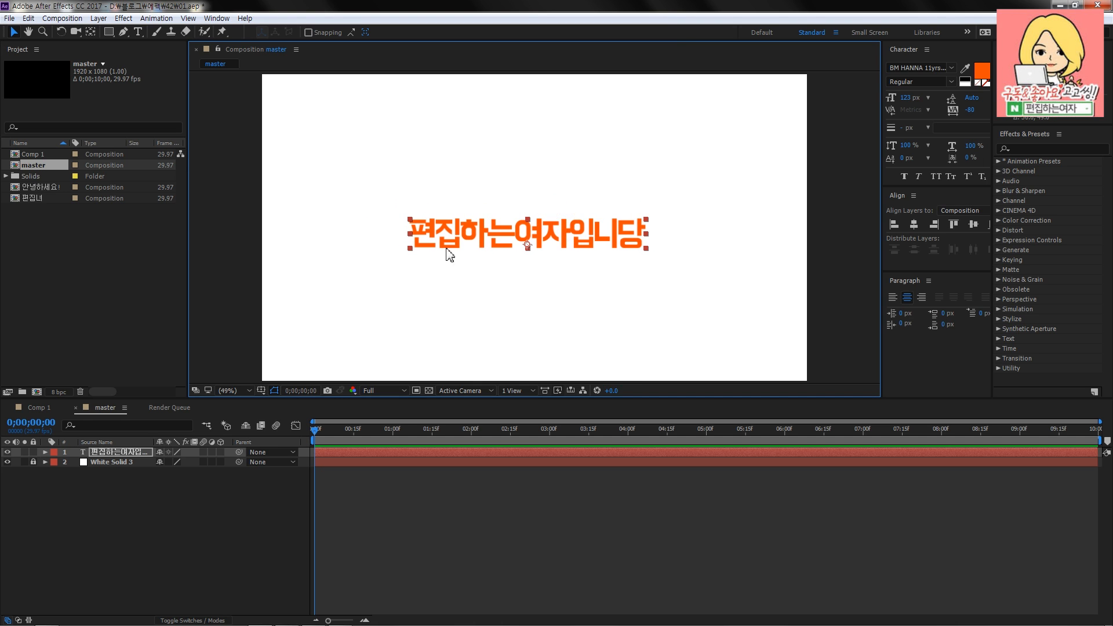
- Play the caption animation in Comp 1 for reference and return to the master composition
{"action": "left_click", "coordinate": [37, 408]}
{"action": "key", "text": "space"}
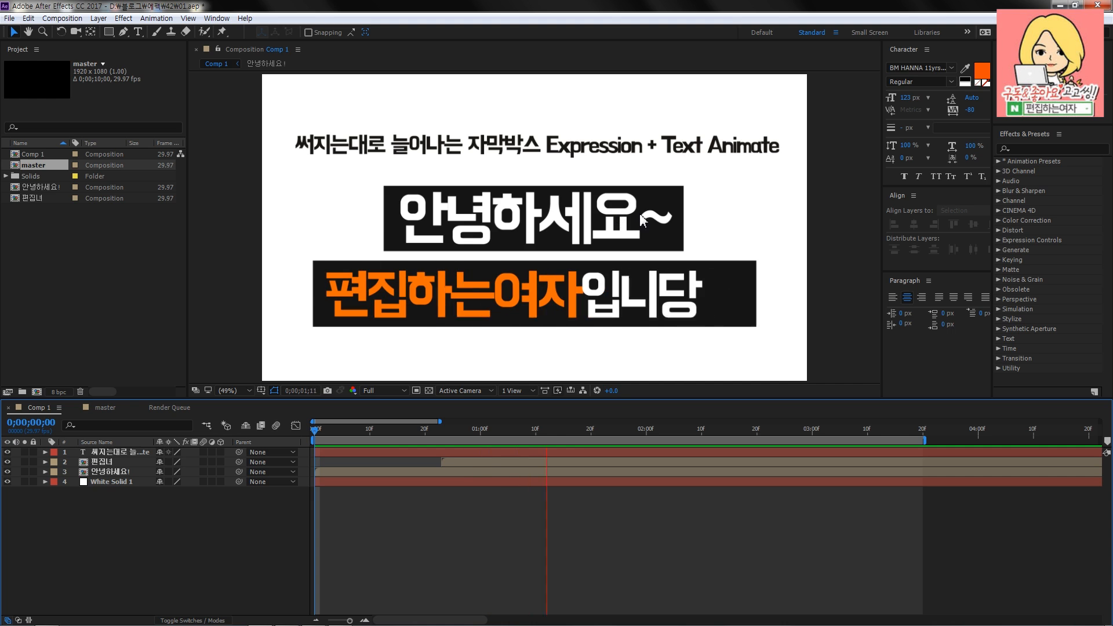
{"action": "left_click", "coordinate": [105, 408]}
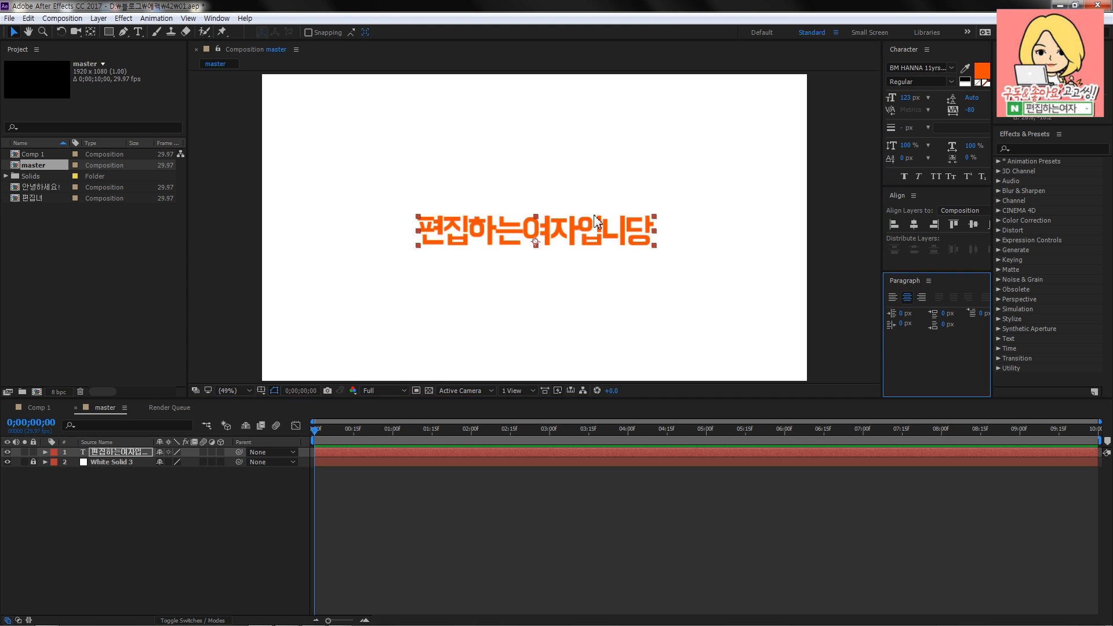
- Reposition the orange text slightly near the centre of the master composition, checking Comp 1 for comparison
{"action": "left_click_drag", "start_coordinate": [596, 230], "coordinate": [588, 230]}
{"action": "left_click", "coordinate": [36, 407]}
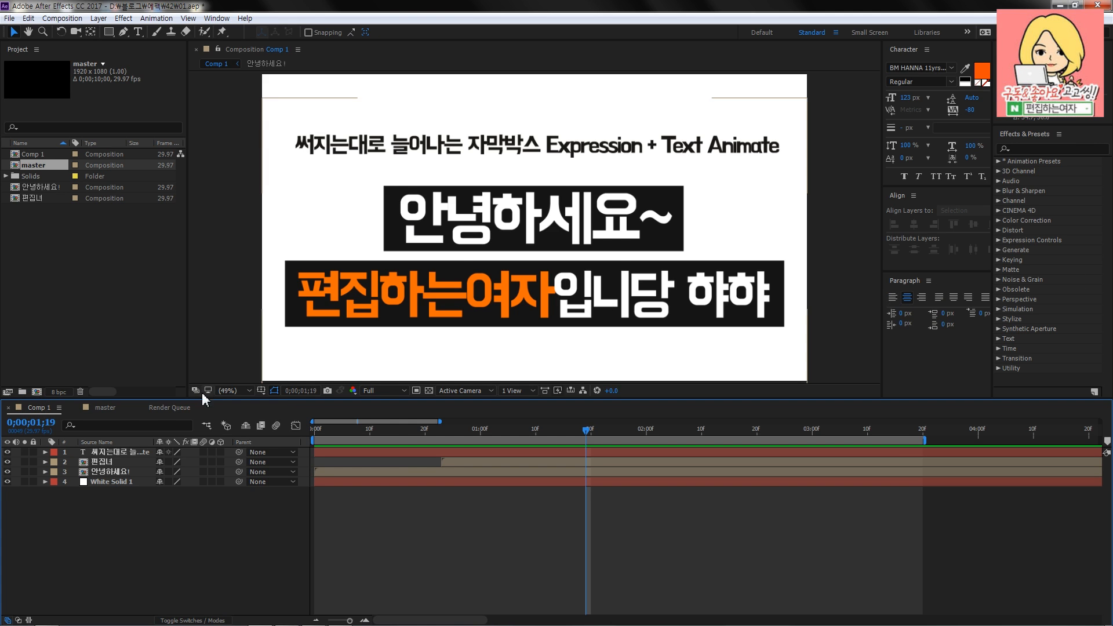
{"action": "left_click", "coordinate": [105, 408]}
{"action": "left_click_drag", "start_coordinate": [590, 242], "coordinate": [590, 247]}
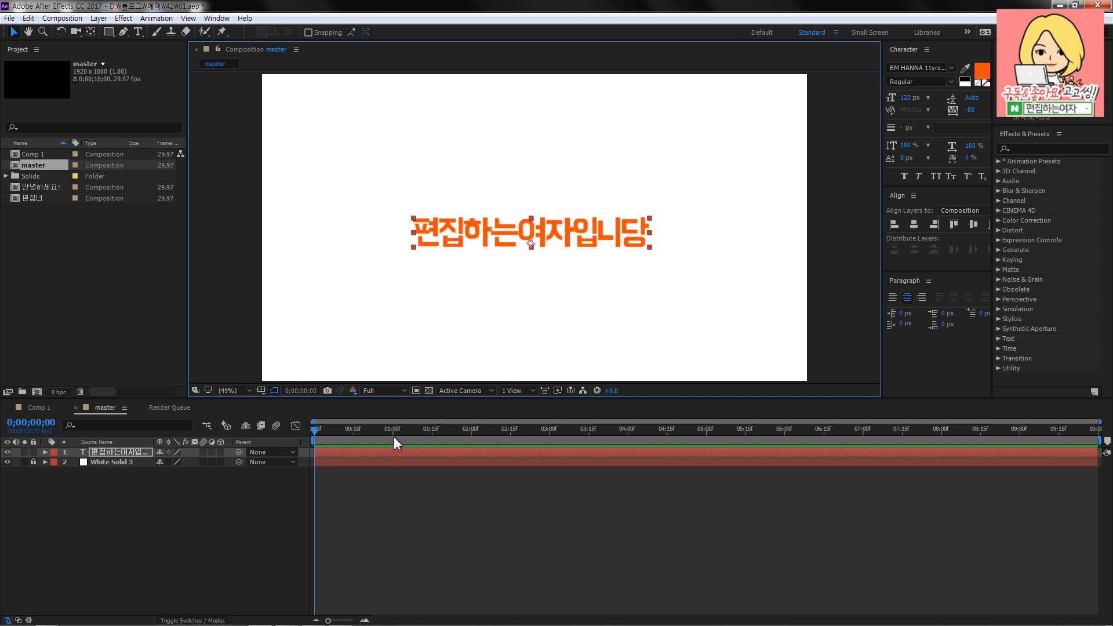
- Compare the caption boxes in Comp 1 with the master composition and leave its text layer deselected
{"action": "left_click", "coordinate": [36, 408]}
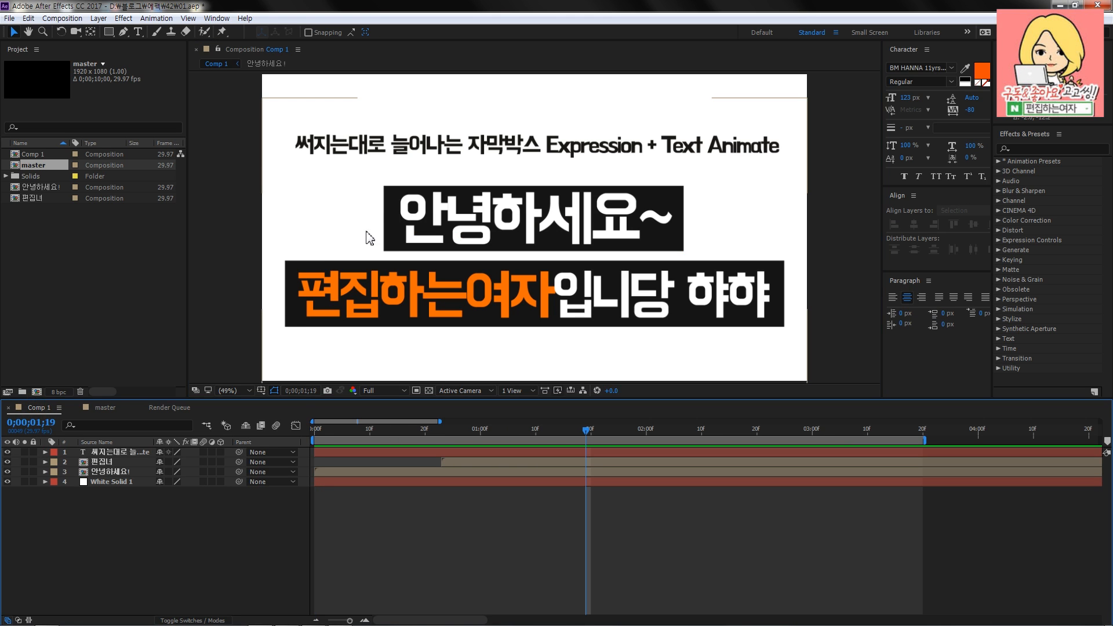
{"action": "left_click", "coordinate": [105, 408]}
{"action": "left_click", "coordinate": [352, 563]}
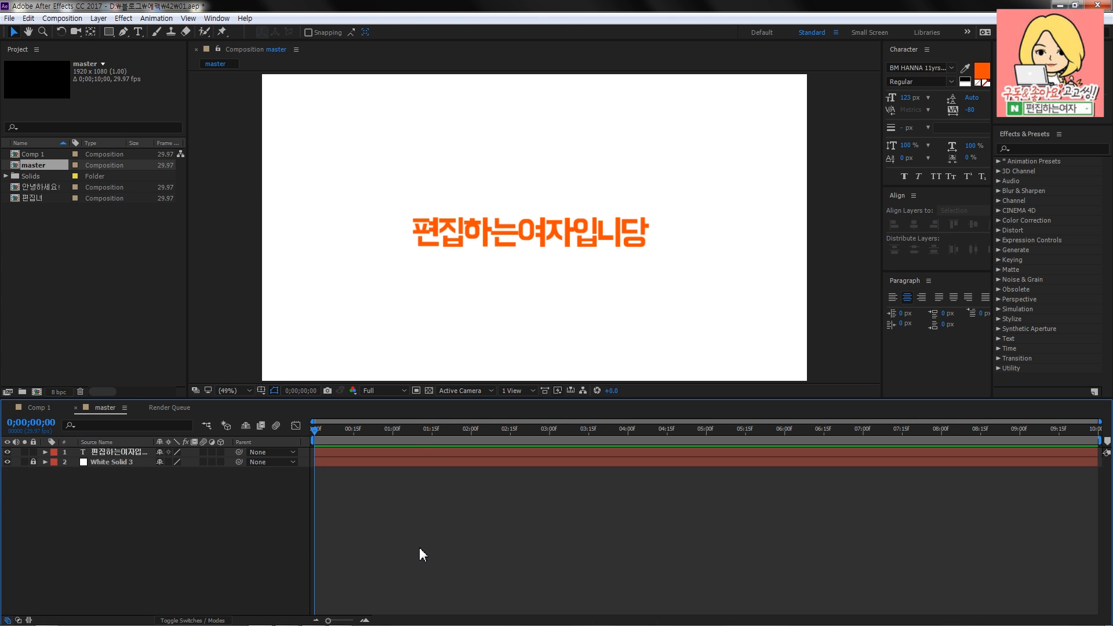
{"action": "left_click_drag", "start_coordinate": [124, 487], "coordinate": [88, 448]}
{"action": "left_click", "coordinate": [94, 482]}
- Create a rectangle shape layer covering the whole master composition and check its fill colour without changing it
{"action": "left_click", "coordinate": [110, 36]}
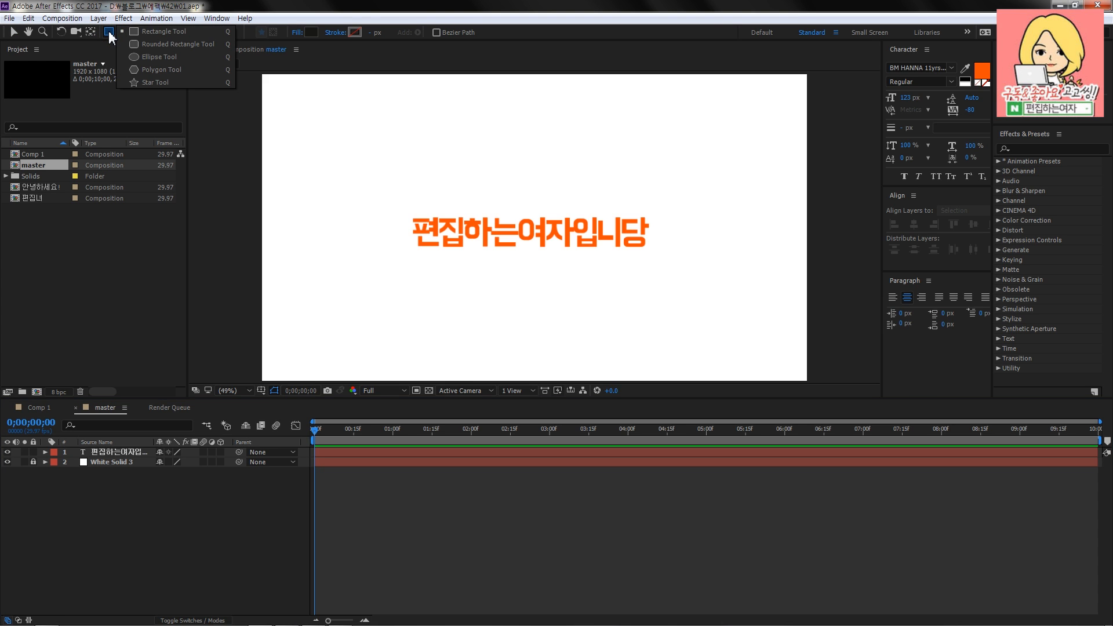
{"action": "left_click", "coordinate": [153, 34]}
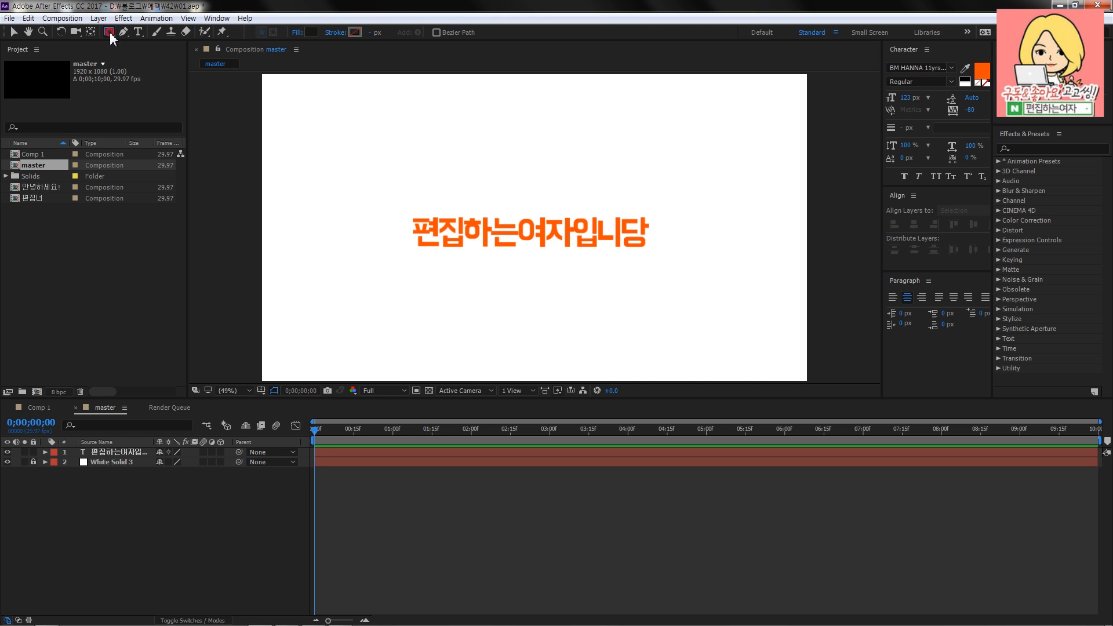
{"action": "double_click", "coordinate": [109, 32]}
{"action": "key", "text": "v"}
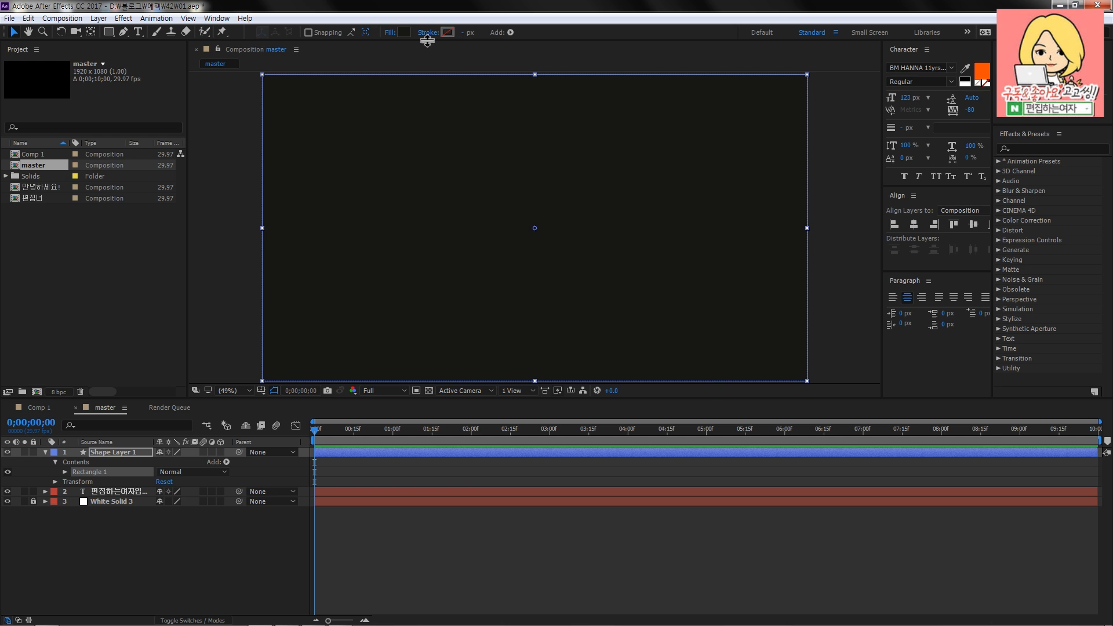
{"action": "left_click", "coordinate": [407, 33]}
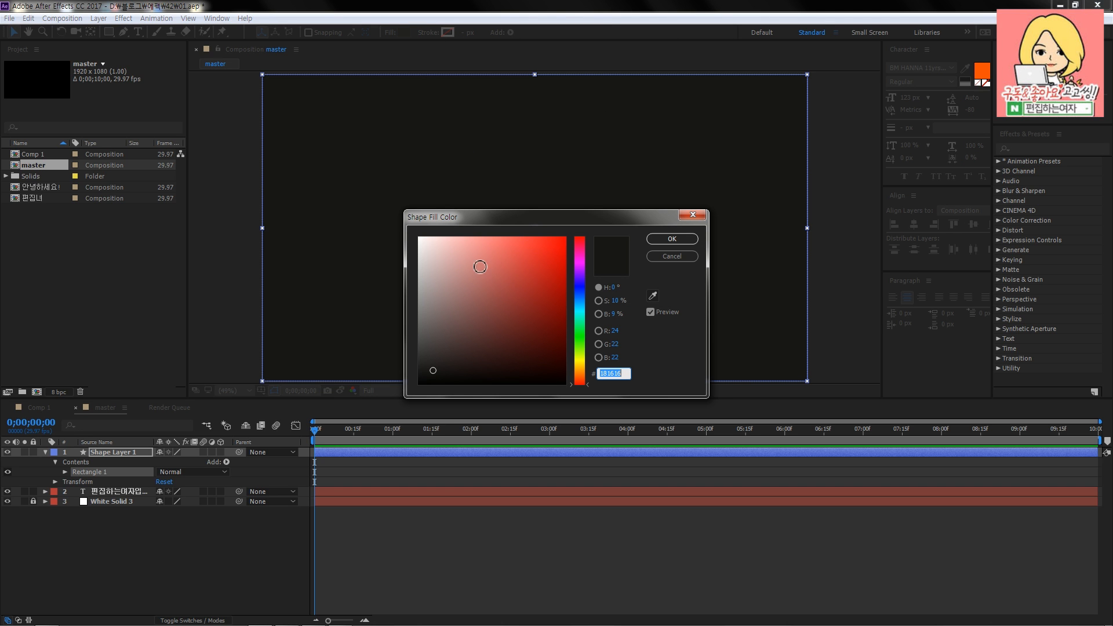
{"action": "left_click", "coordinate": [661, 257]}
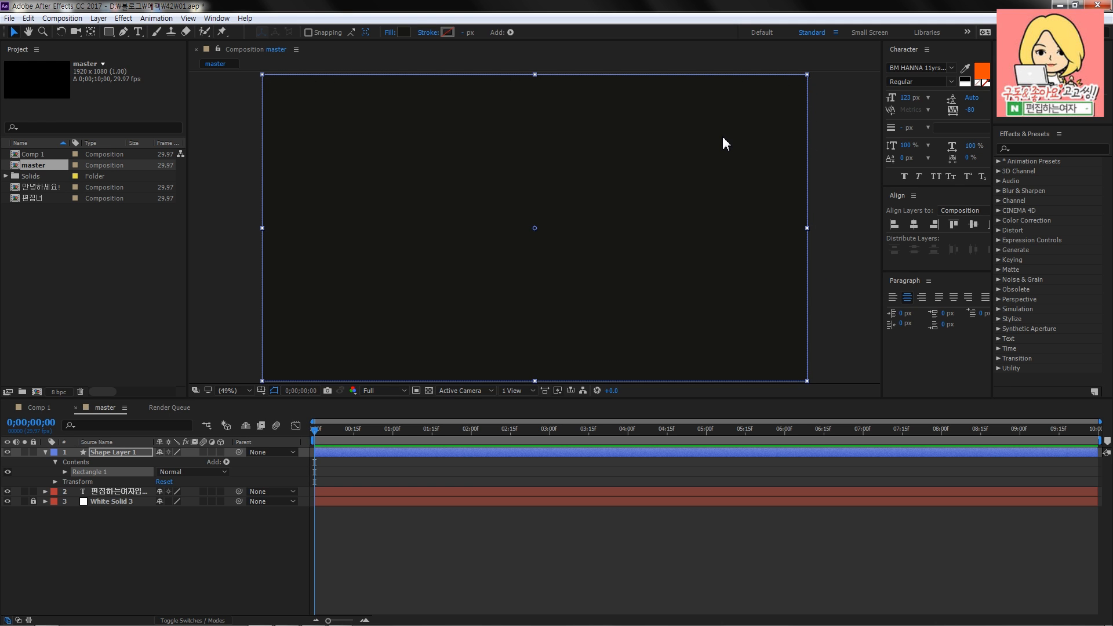
- Set the rectangle shape's stroke to None in the stroke options
{"action": "left_click", "coordinate": [429, 33]}
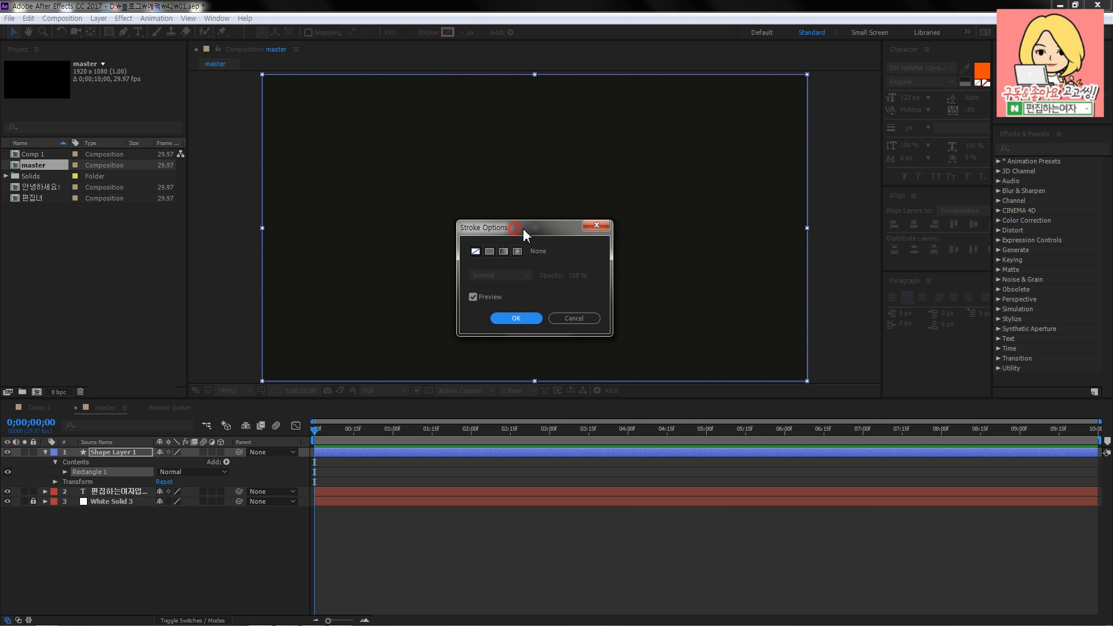
{"action": "left_click_drag", "start_coordinate": [523, 228], "coordinate": [520, 233]}
{"action": "left_click", "coordinate": [474, 255]}
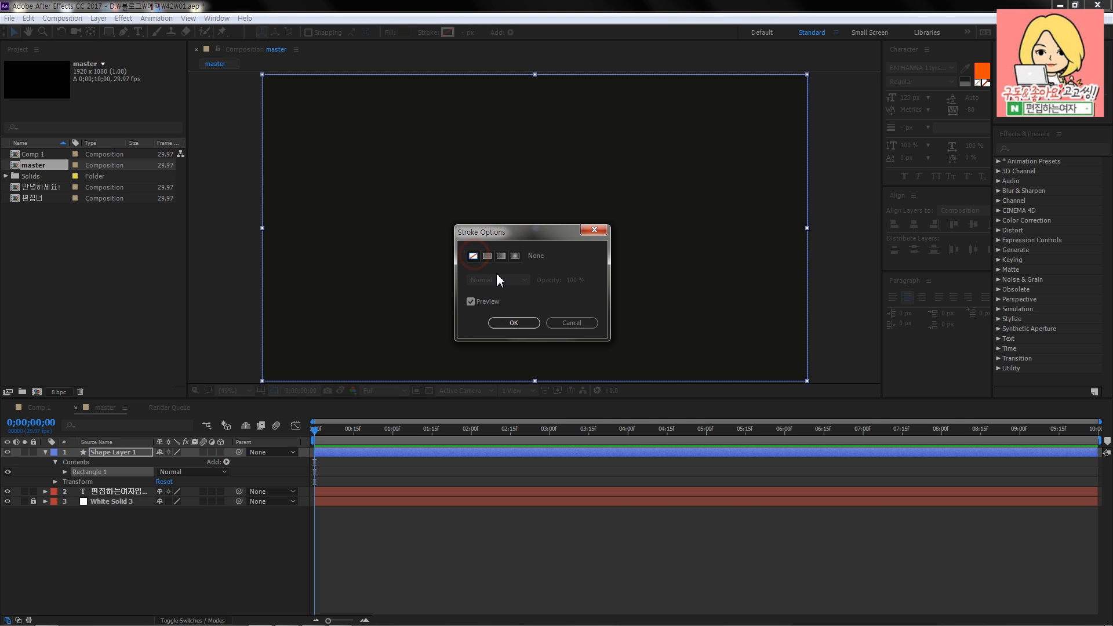
{"action": "left_click", "coordinate": [519, 326]}
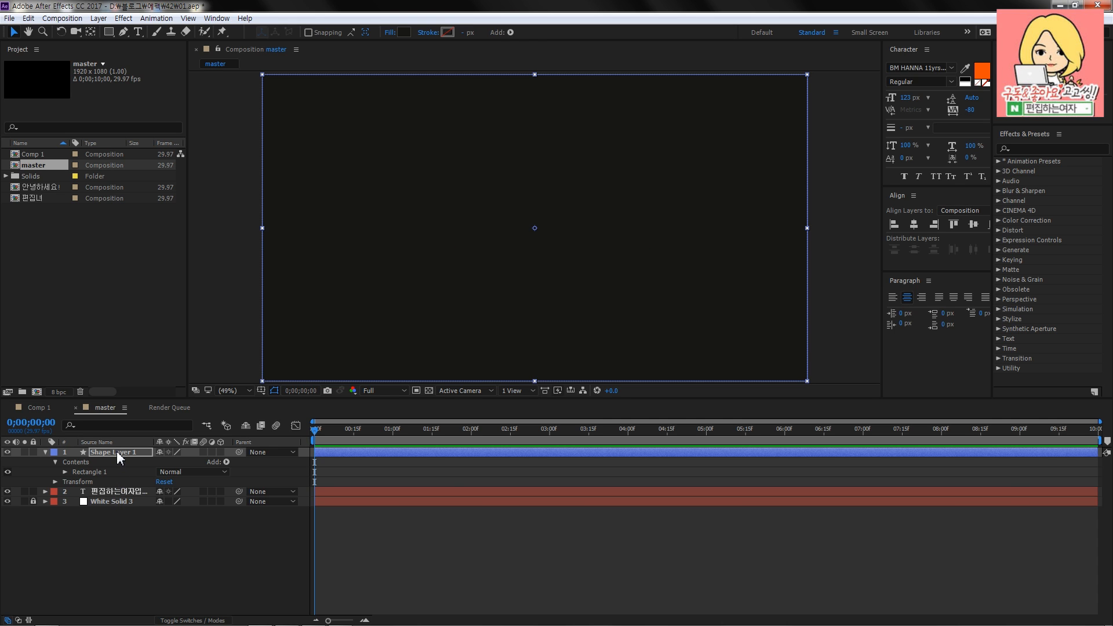
- Move the shape layer beneath the orange text layer in the master composition and leave it deselected
{"action": "left_click_drag", "start_coordinate": [117, 451], "coordinate": [117, 502]}
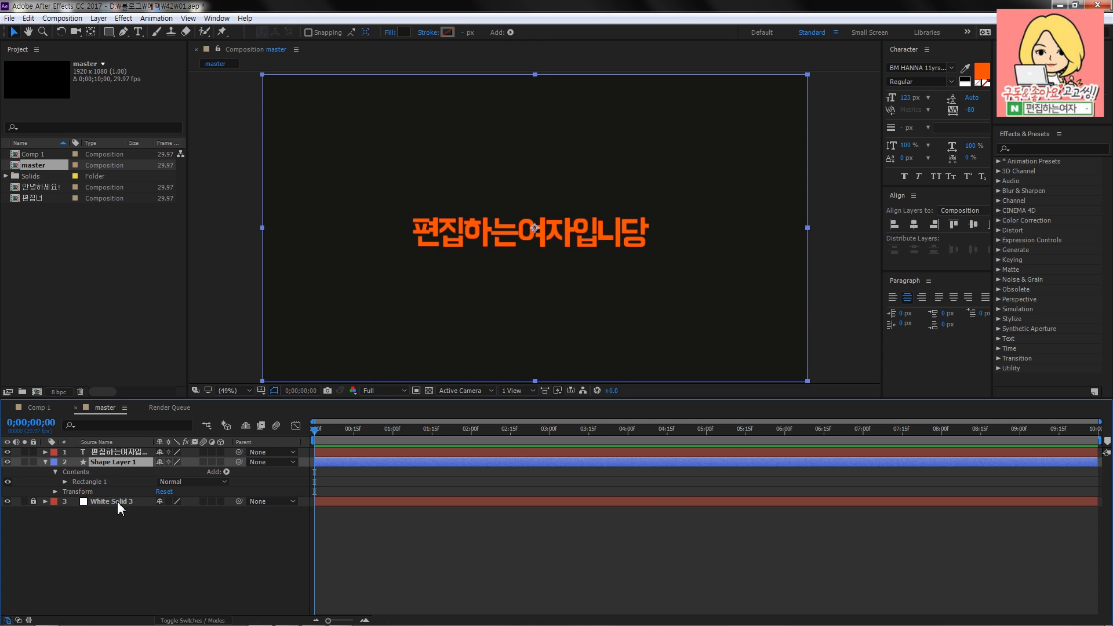
{"action": "left_click", "coordinate": [205, 545]}
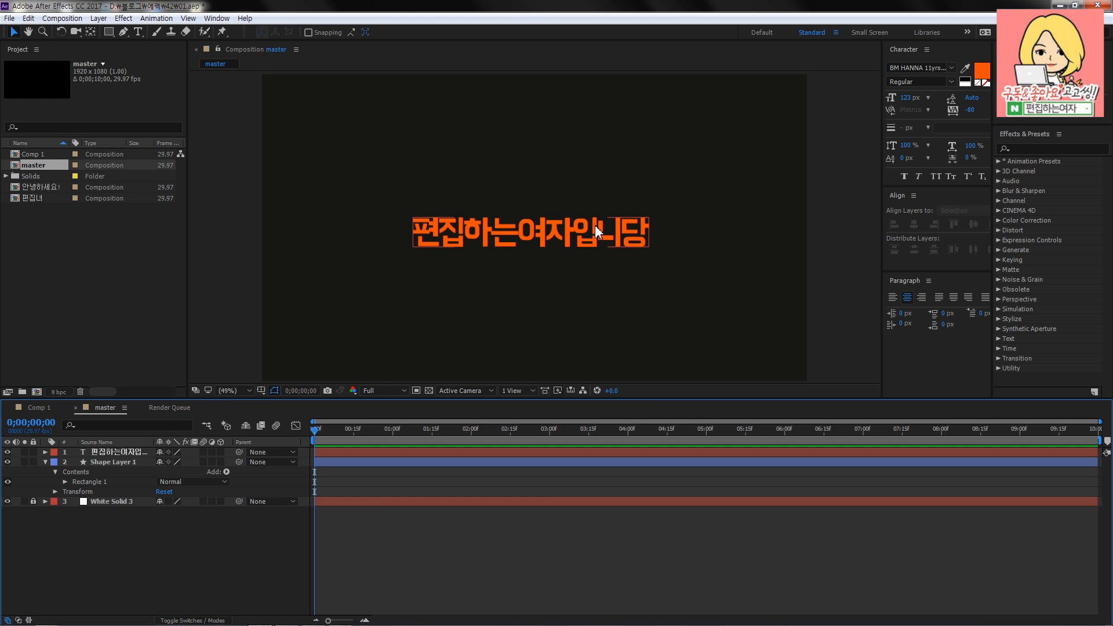
- Expand the shape layer's Rectangle 1 contents down to the Size, Position and Roundness properties of its rectangle path
{"action": "left_click", "coordinate": [113, 462]}
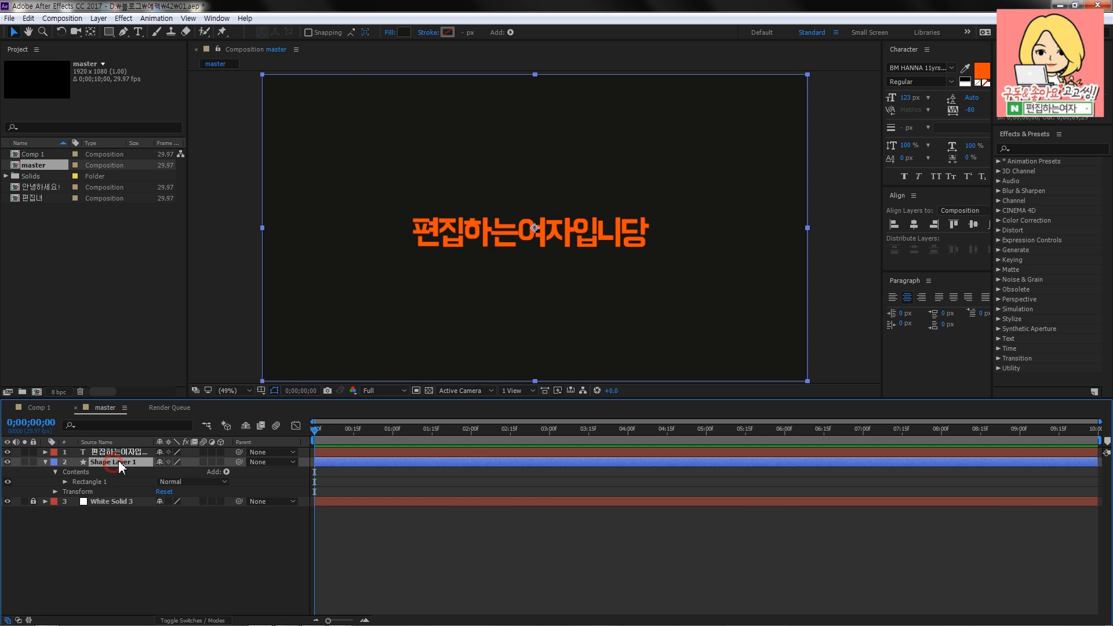
{"action": "left_click", "coordinate": [45, 463]}
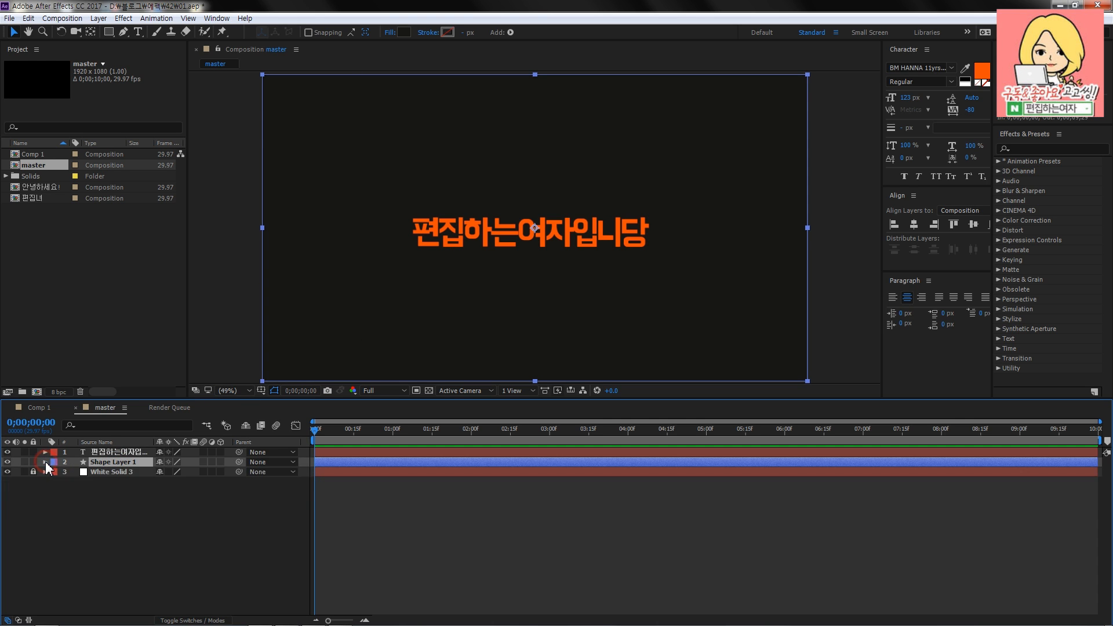
{"action": "left_click", "coordinate": [46, 462]}
{"action": "left_click", "coordinate": [64, 473]}
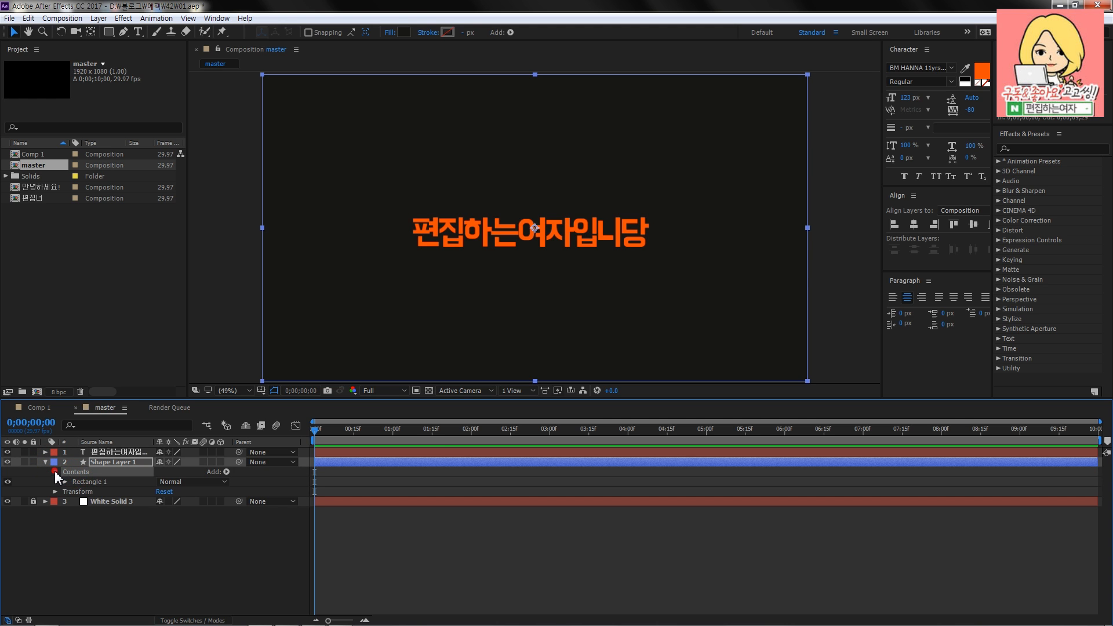
{"action": "left_click", "coordinate": [93, 483]}
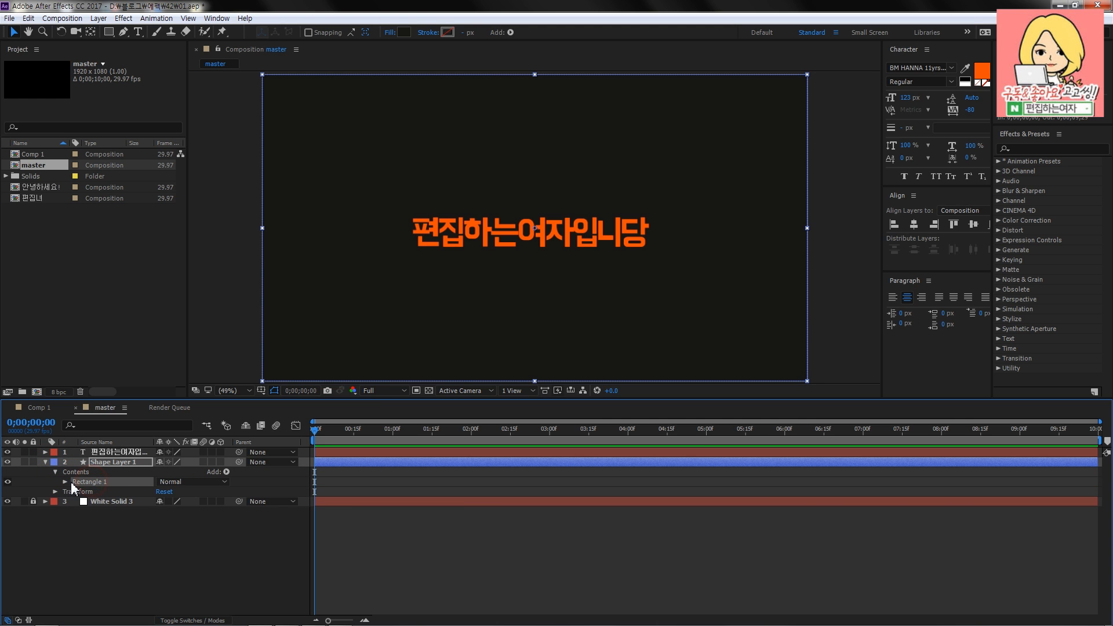
{"action": "left_click", "coordinate": [65, 482]}
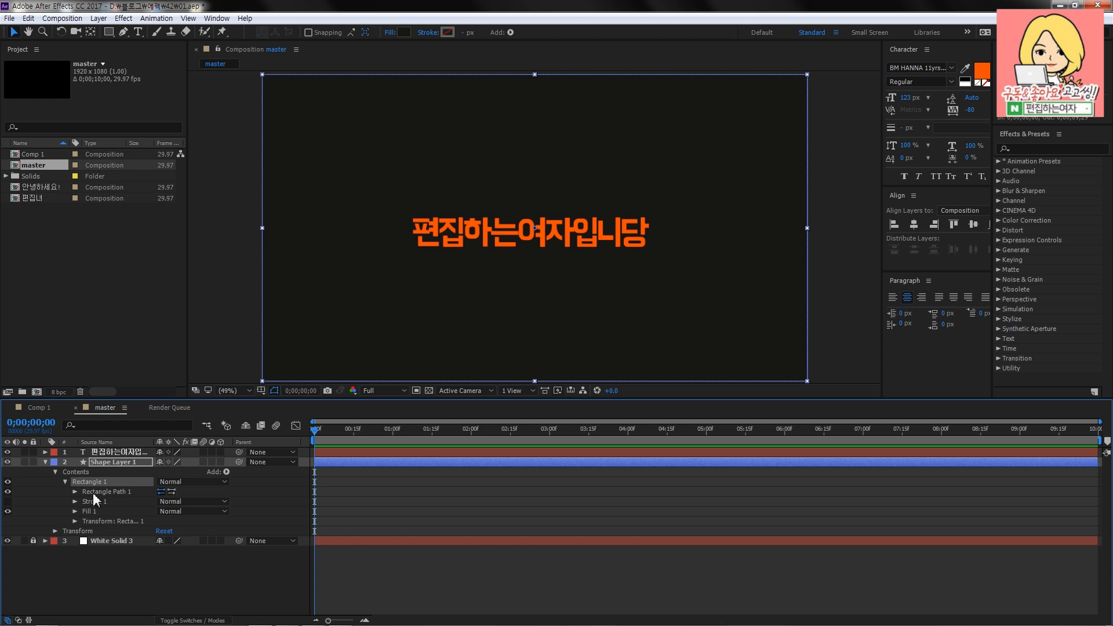
{"action": "left_click", "coordinate": [92, 492]}
{"action": "left_click", "coordinate": [75, 492]}
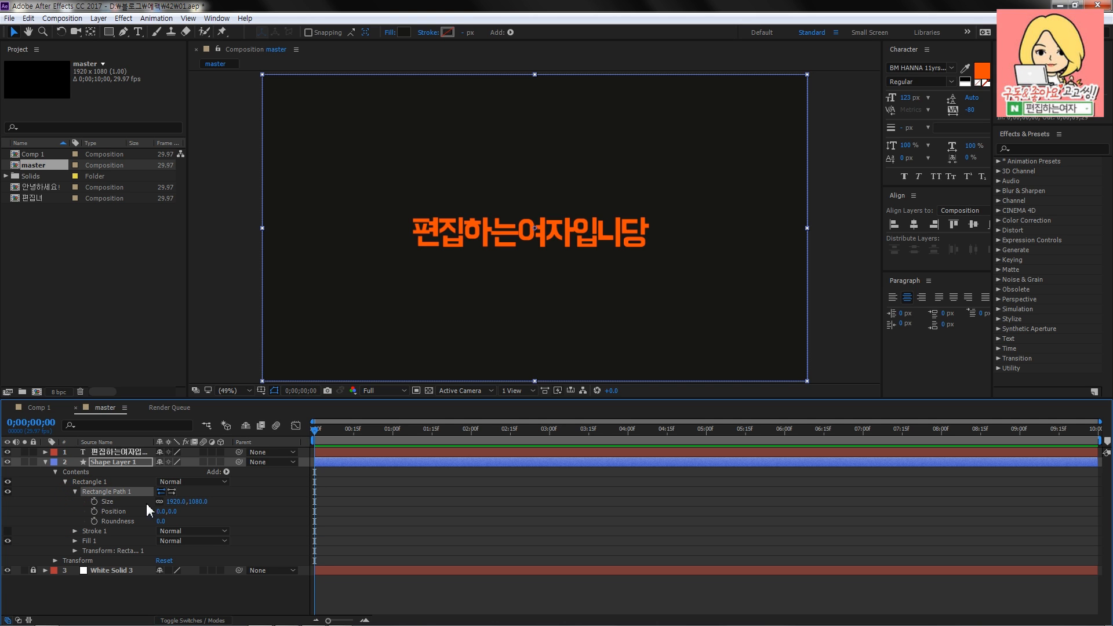
{"action": "left_click", "coordinate": [94, 502]}
{"action": "left_click", "coordinate": [251, 516]}
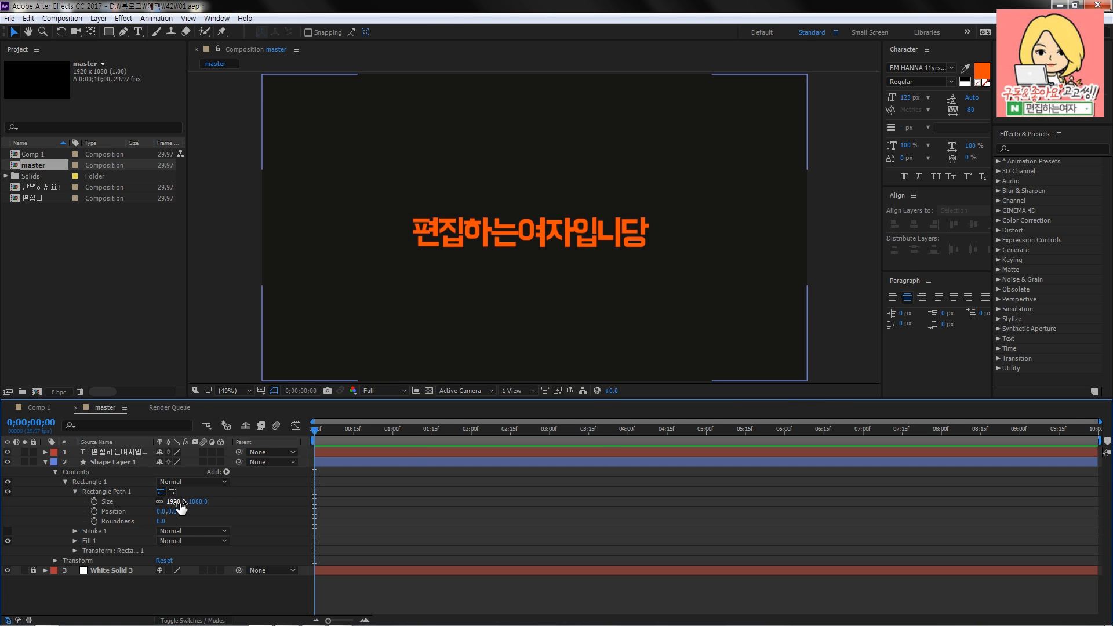
- Unlink the rectangle path's size proportions and reduce only its height to 152, keeping the width at 1920
{"action": "left_click", "coordinate": [158, 502]}
{"action": "left_click_drag", "start_coordinate": [197, 507], "coordinate": [124, 522]}
{"action": "left_click_drag", "start_coordinate": [196, 502], "coordinate": [57, 496]}
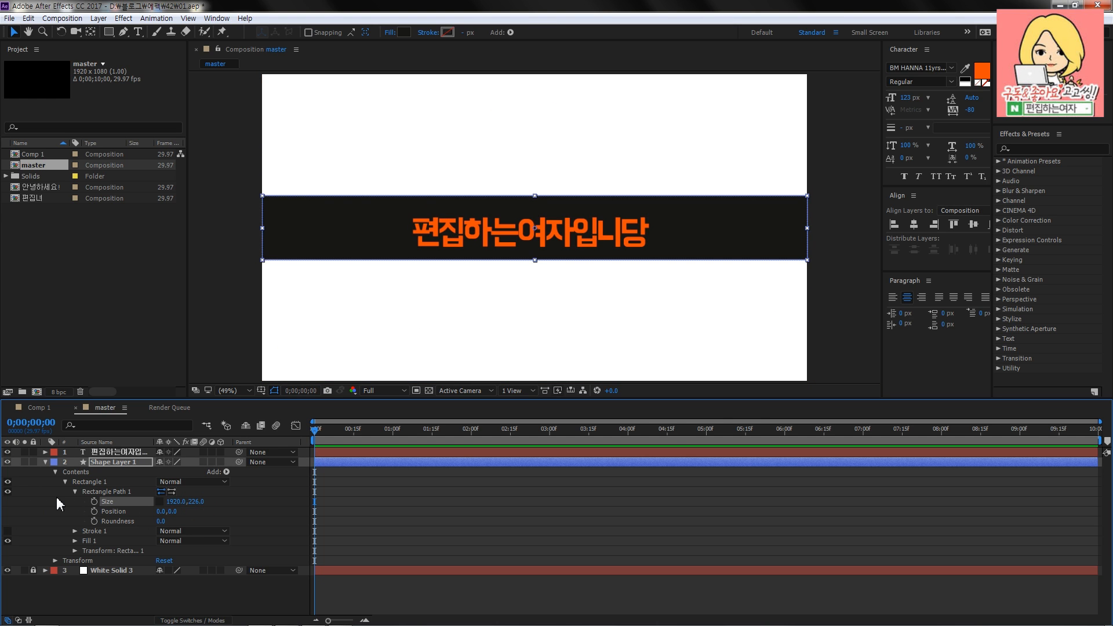
{"action": "mouse_move", "coordinate": [174, 504]}
{"action": "left_mouse_down"}
{"action": "mouse_move", "coordinate": [135, 507]}
{"action": "mouse_move", "coordinate": [155, 507]}
{"action": "left_mouse_up"}
{"action": "left_click", "coordinate": [395, 515]}
- Nudge the orange text up to centre it vertically in the black bar and set the rectangle's height to 142
{"action": "left_click", "coordinate": [544, 242]}
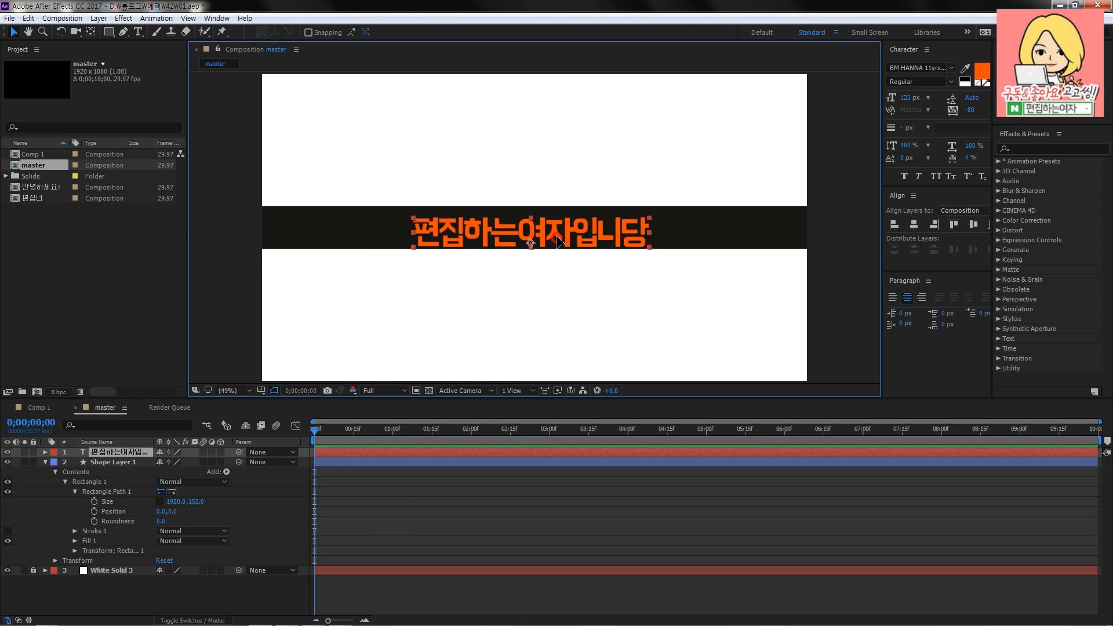
{"action": "mouse_move", "coordinate": [193, 502]}
{"action": "left_mouse_down"}
{"action": "mouse_move", "coordinate": [173, 505]}
{"action": "mouse_move", "coordinate": [194, 504]}
{"action": "left_mouse_up"}
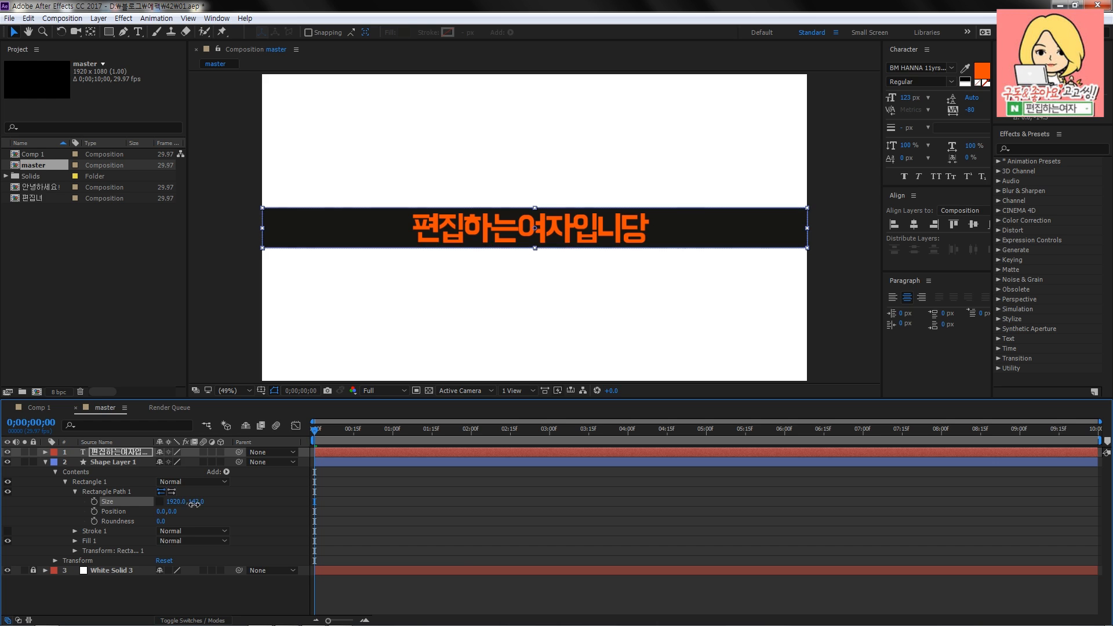
{"action": "left_click", "coordinate": [490, 558]}
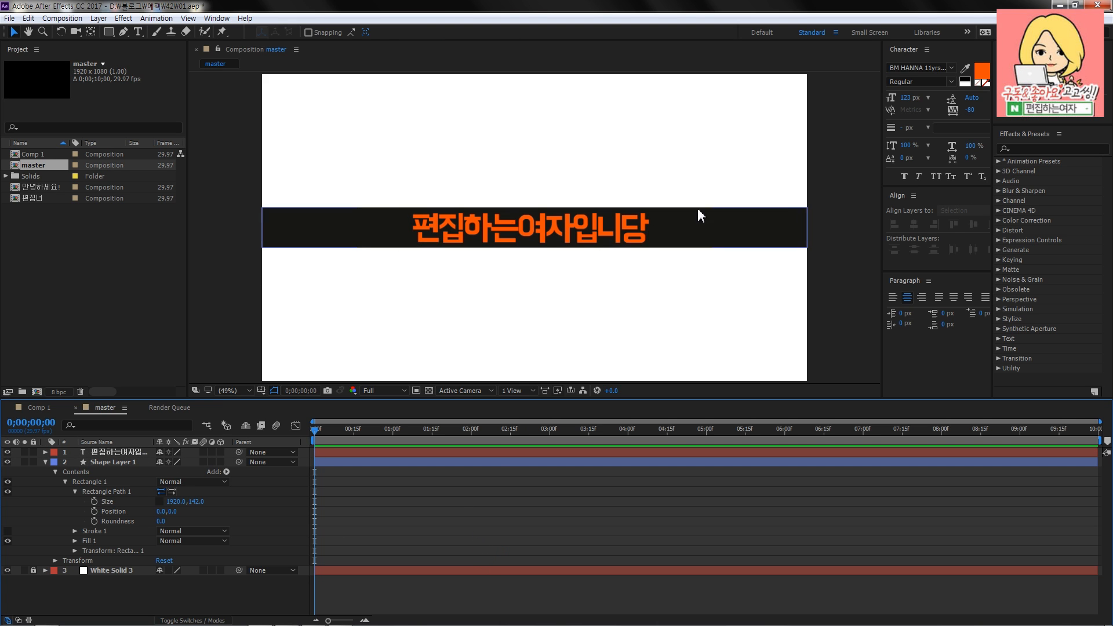
{"action": "left_click_drag", "start_coordinate": [355, 163], "coordinate": [302, 187]}
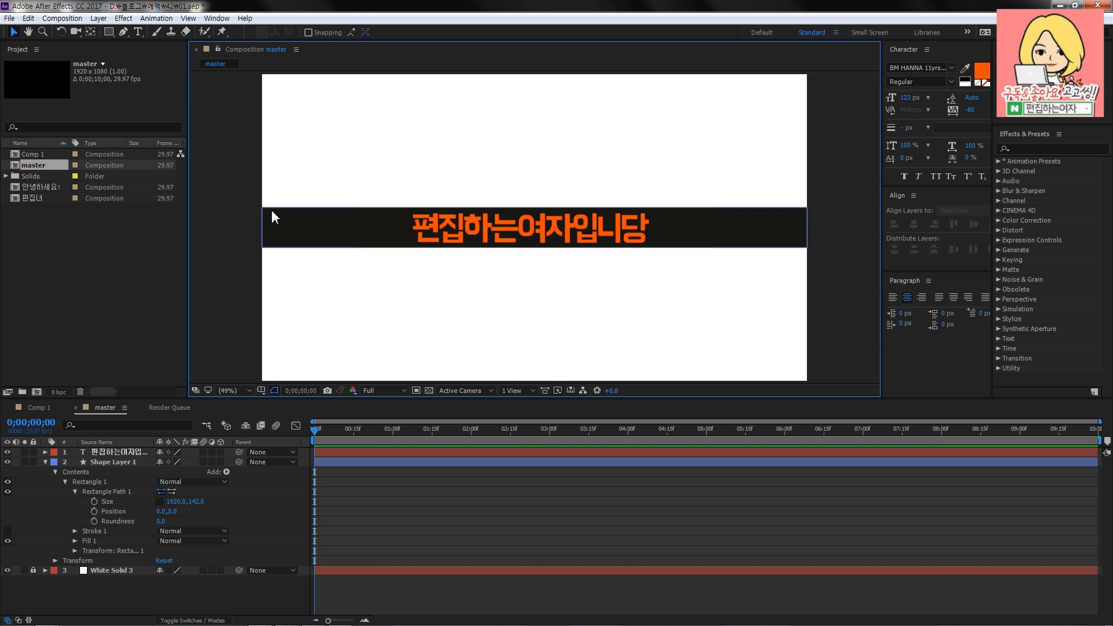
{"action": "left_click", "coordinate": [565, 239]}
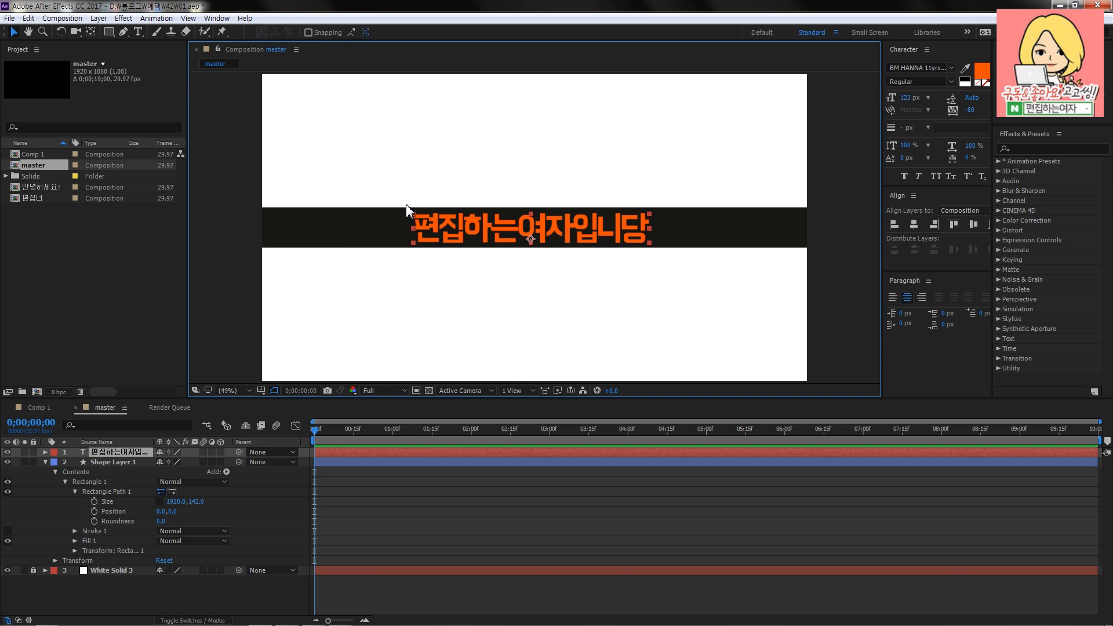
{"action": "left_click", "coordinate": [411, 528]}
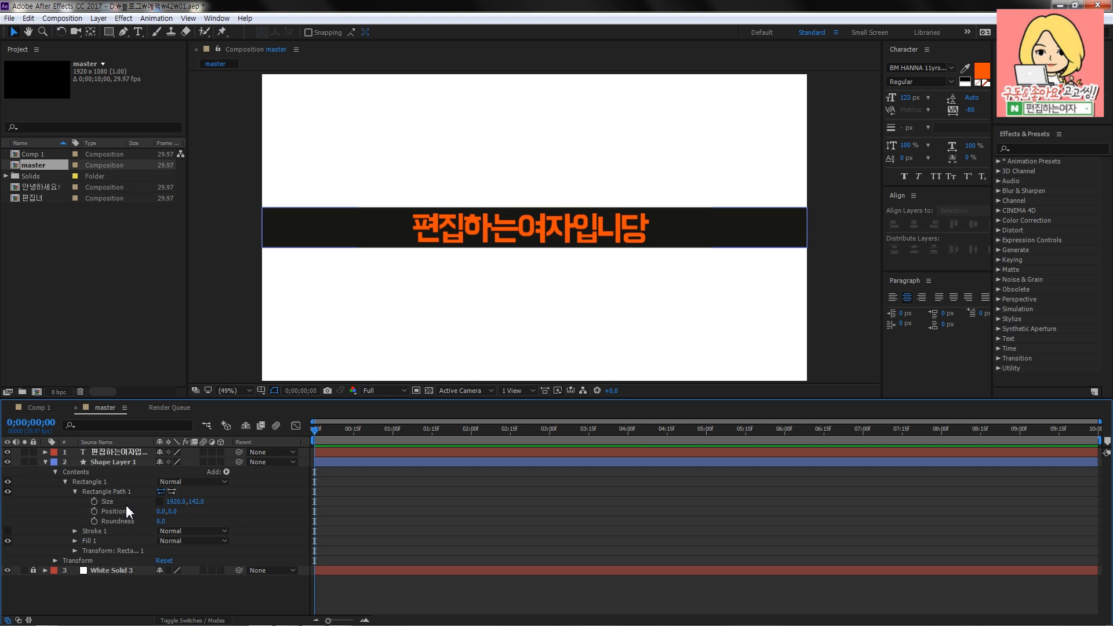
- Add an expression to the rectangle path's Size, enlarge the expression field and clear its default content
{"action": "left_click", "coordinate": [94, 502], "text": "alt"}
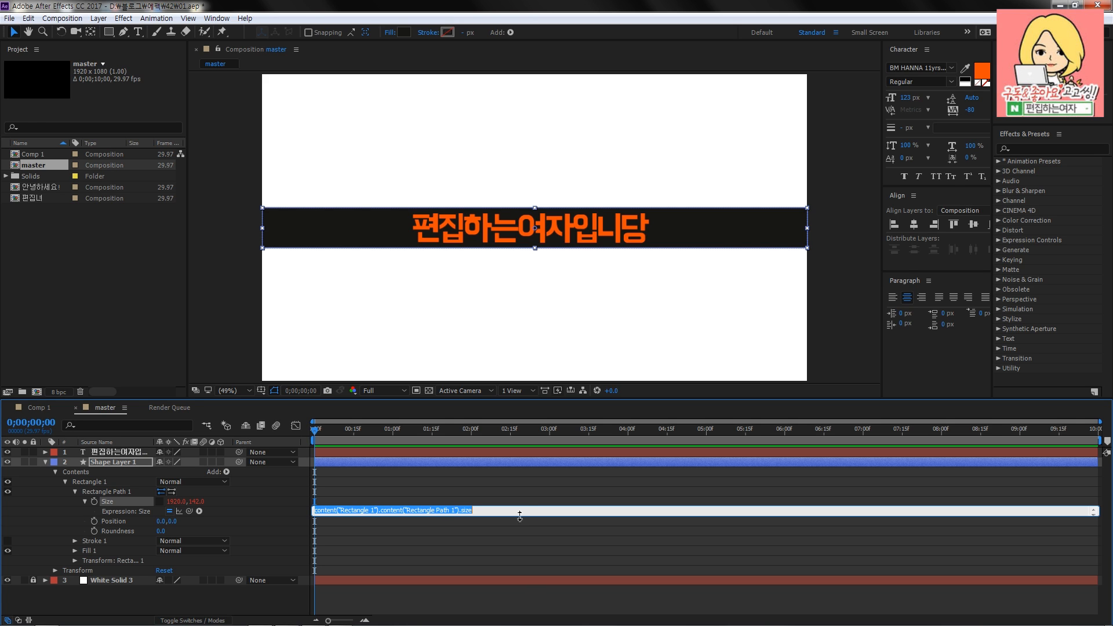
{"action": "left_click_drag", "start_coordinate": [519, 515], "coordinate": [519, 526]}
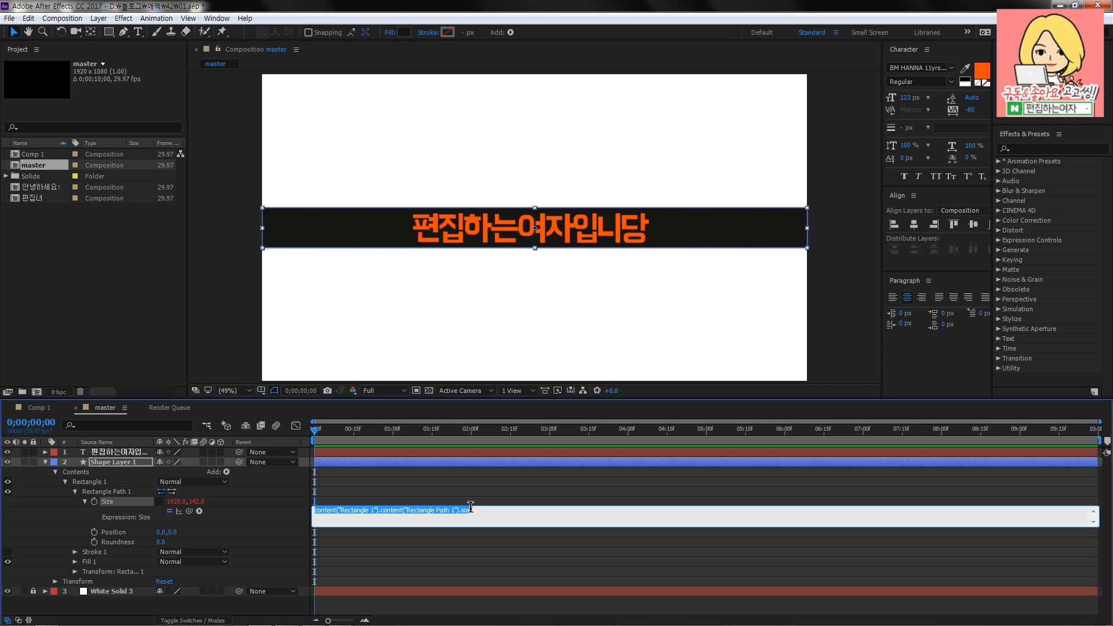
{"action": "key", "text": "BackSpace"}
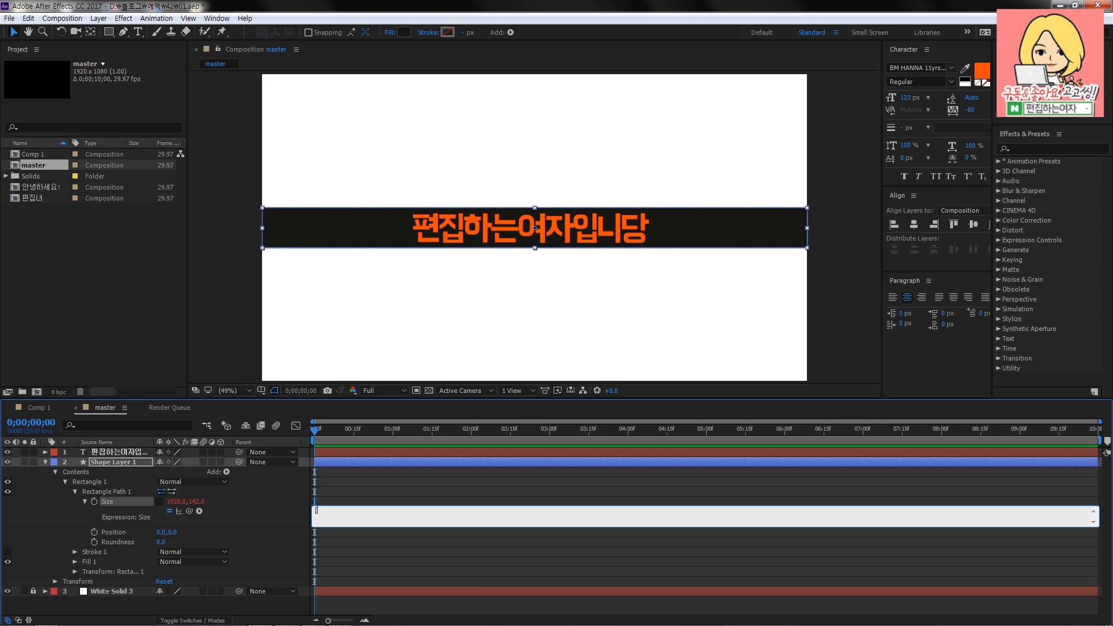
- Enter [x, value[1]] as the Size expression, checking that the brackets are complete
{"action": "type", "text": "["}
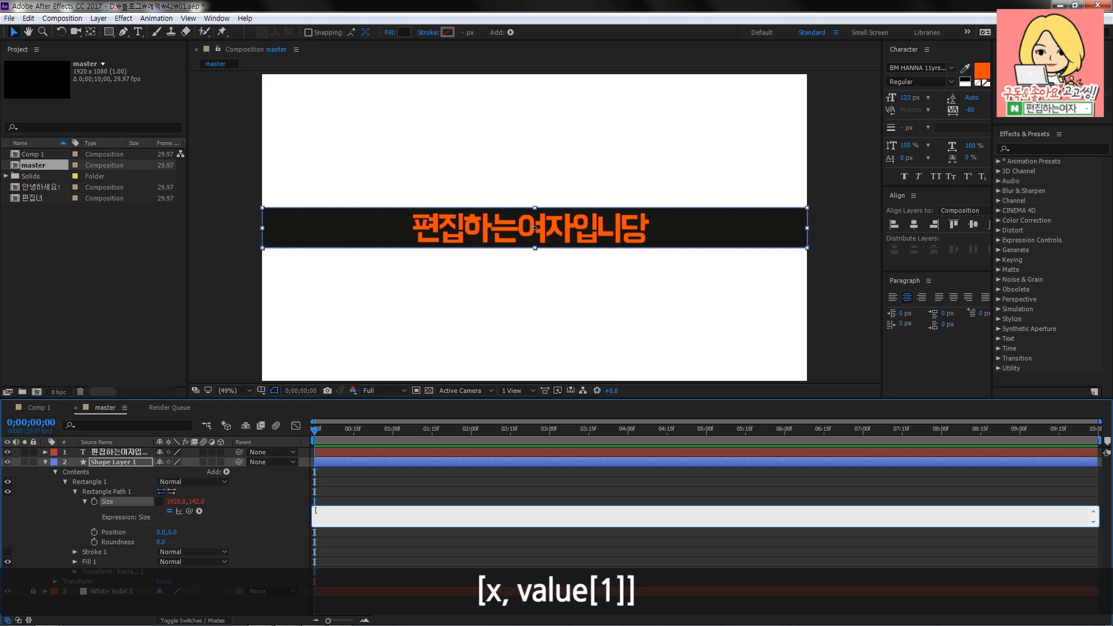
{"action": "type", "text": "x"}
{"action": "type", "text": ", value[1]"}
{"action": "left_click_drag", "start_coordinate": [317, 512], "coordinate": [314, 511]}
{"action": "left_click", "coordinate": [349, 510]}
{"action": "type", "text": "]"}
{"action": "left_click_drag", "start_coordinate": [313, 510], "coordinate": [361, 510]}
{"action": "left_click", "coordinate": [361, 510]}
{"action": "left_click_drag", "start_coordinate": [322, 511], "coordinate": [315, 510]}
{"action": "left_click", "coordinate": [356, 512]}
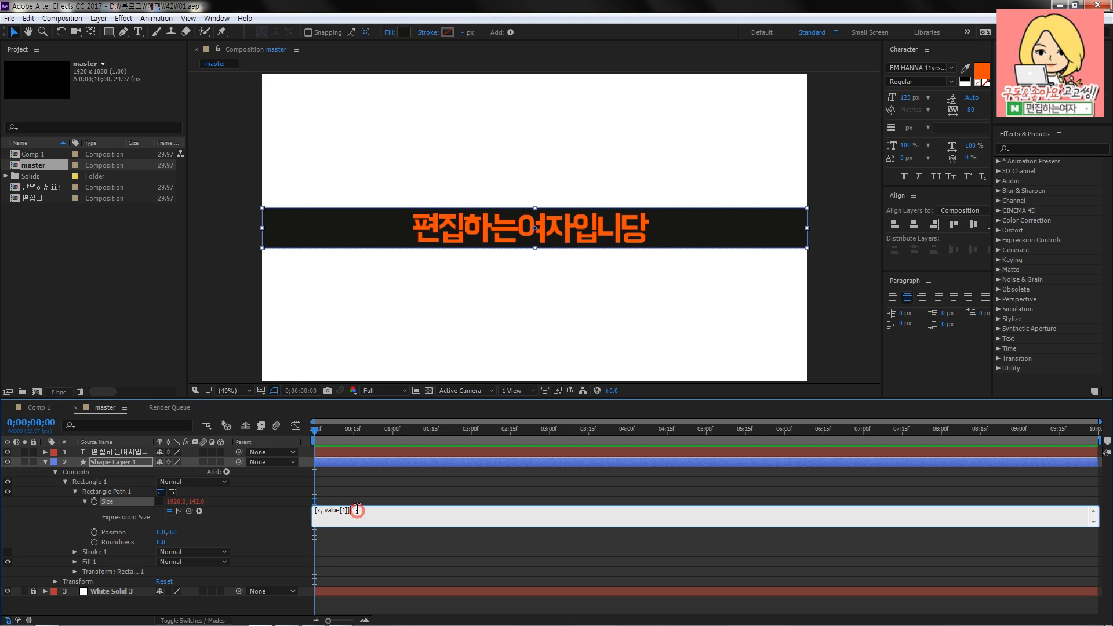
- Add a line above [x, value[1]] that starts with "x = " and references the orange text layer
{"action": "left_click", "coordinate": [313, 514]}
{"action": "left_click_drag", "start_coordinate": [363, 528], "coordinate": [362, 514]}
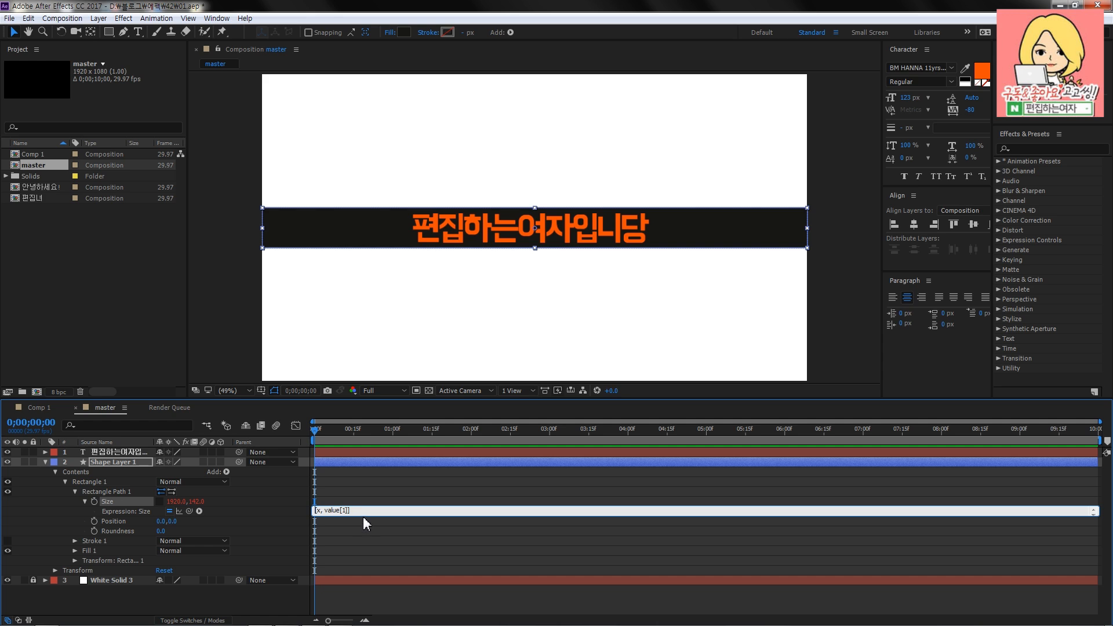
{"action": "left_click_drag", "start_coordinate": [363, 516], "coordinate": [363, 529]}
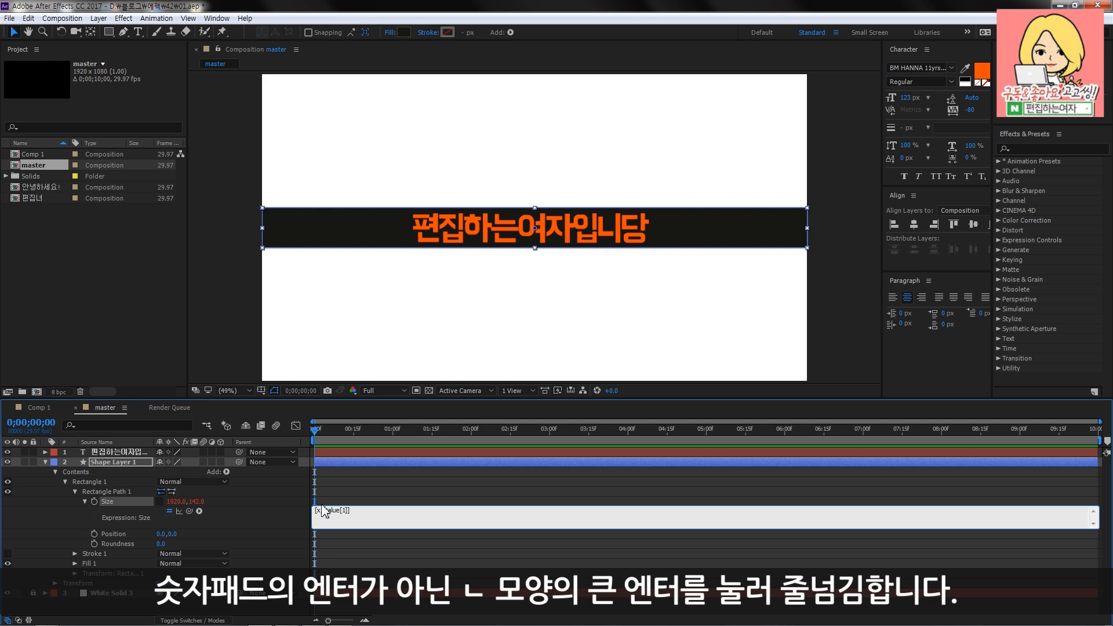
{"action": "key", "text": "Return"}
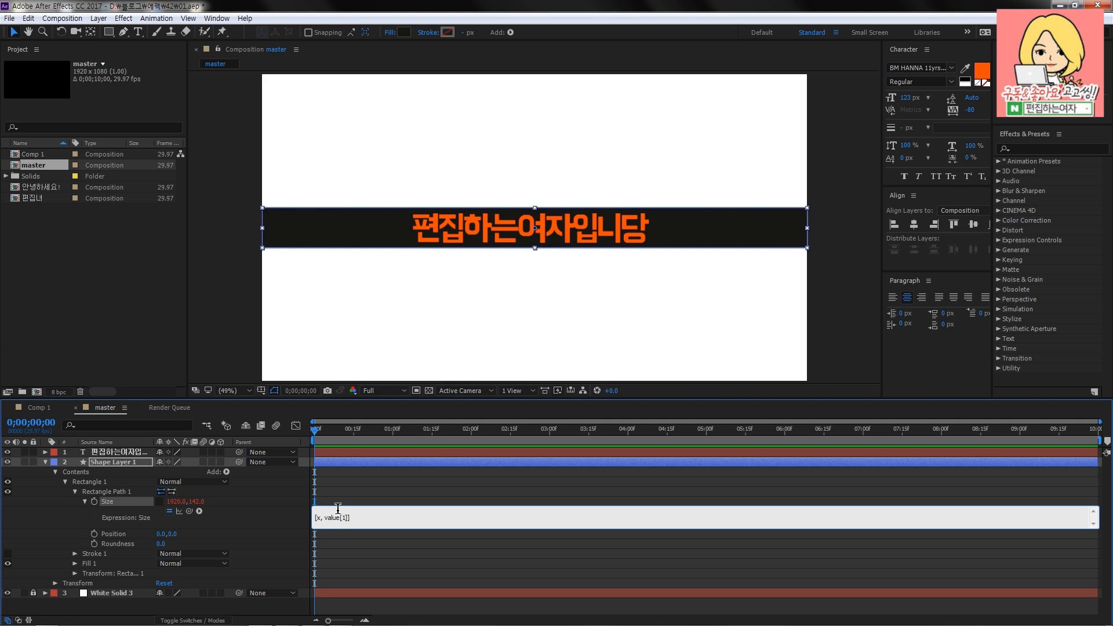
{"action": "type", "text": "x ="}
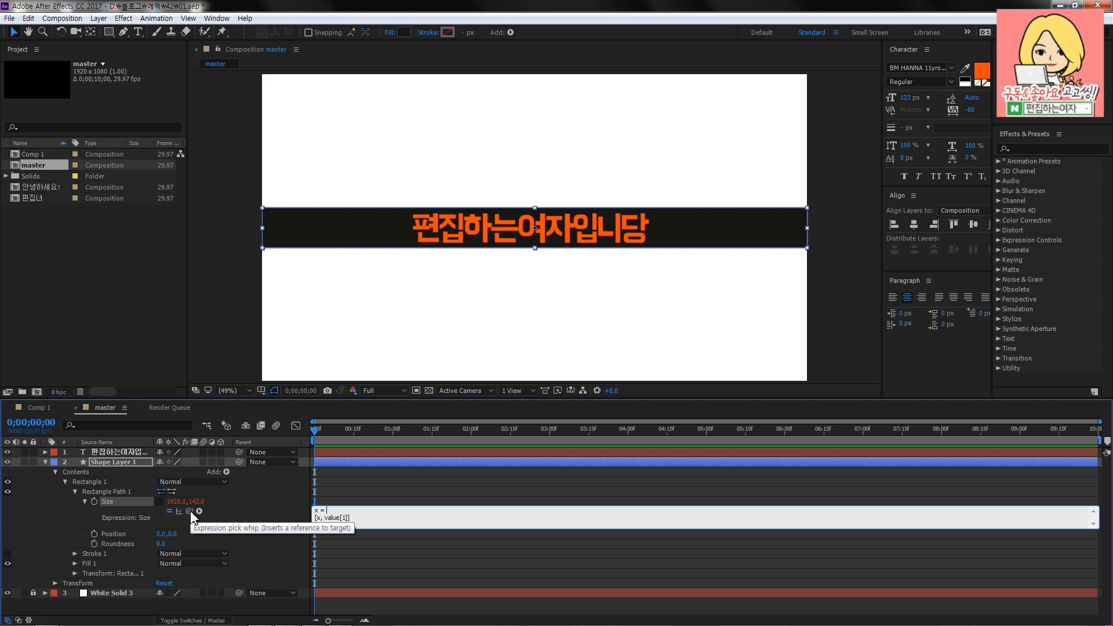
{"action": "left_click_drag", "start_coordinate": [191, 512], "coordinate": [120, 454]}
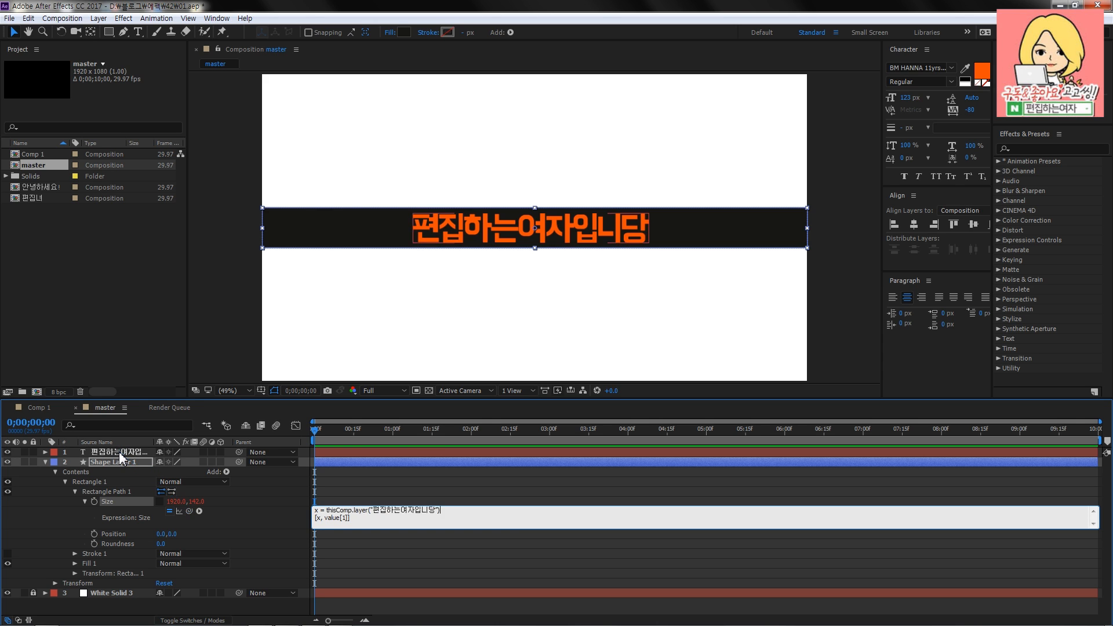
- Append .sourceRectAtTime to the text layer reference in the expression's first line
{"action": "left_click", "coordinate": [326, 514]}
{"action": "left_click", "coordinate": [351, 511]}
{"action": "left_click_drag", "start_coordinate": [369, 510], "coordinate": [446, 510]}
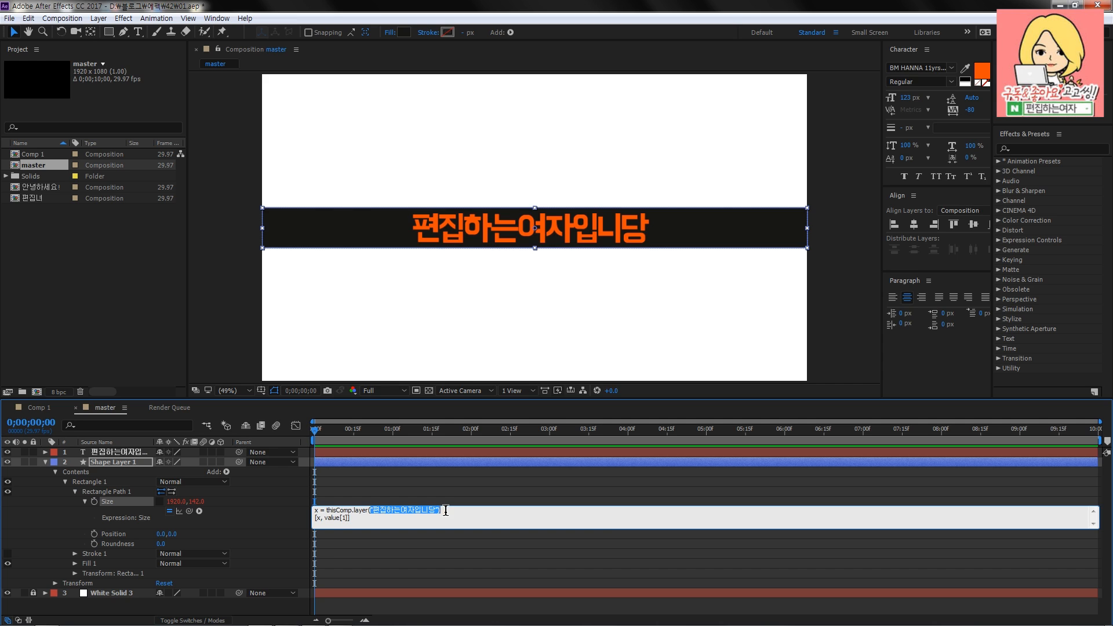
{"action": "left_click", "coordinate": [446, 510]}
{"action": "type", "text": "ourceR"}
{"action": "type", "text": "me"}
{"action": "left_click_drag", "start_coordinate": [328, 510], "coordinate": [440, 510]}
{"action": "left_click", "coordinate": [442, 510]}
{"action": "key", "text": "shift+End"}
{"action": "left_click", "coordinate": [509, 510]}
- Complete the first line with ().width; and apply the Size expression to the rectangle
{"action": "type", "text": "().width"}
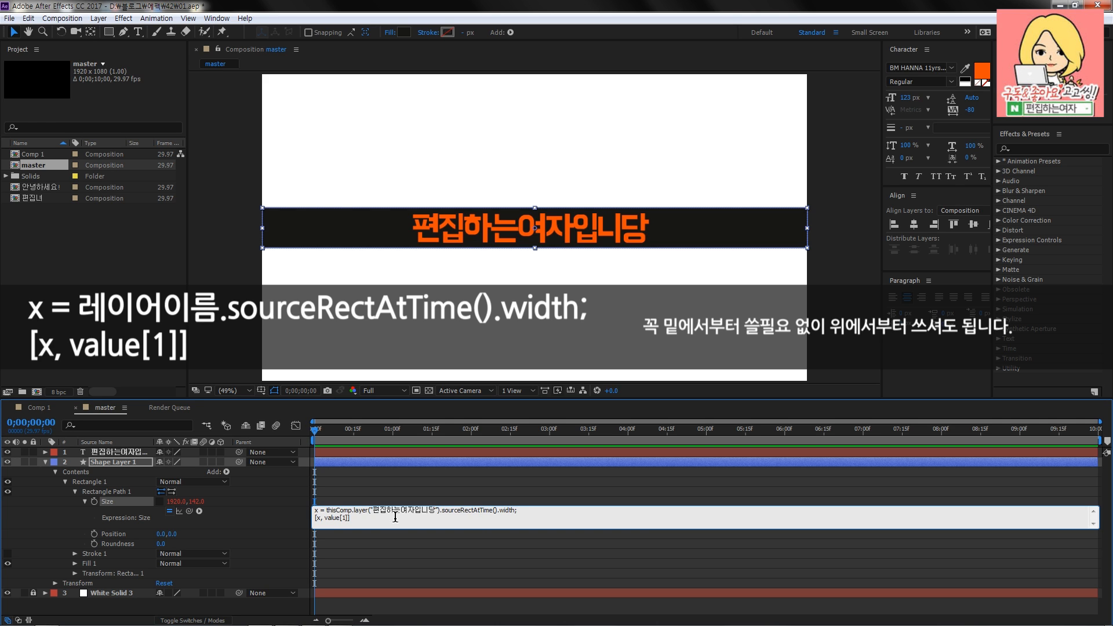
{"action": "left_click_drag", "start_coordinate": [393, 520], "coordinate": [298, 503]}
{"action": "left_click", "coordinate": [361, 517]}
{"action": "key", "text": "KP_Enter"}
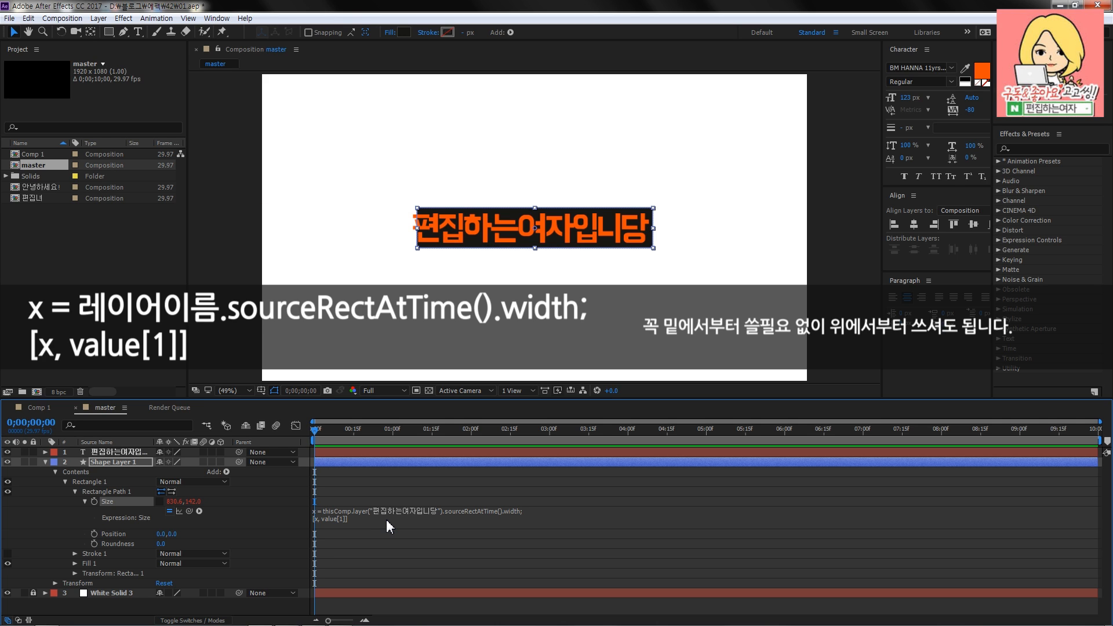
- Reposition the orange text slightly so it sits centred inside the black box
{"action": "left_click", "coordinate": [561, 235]}
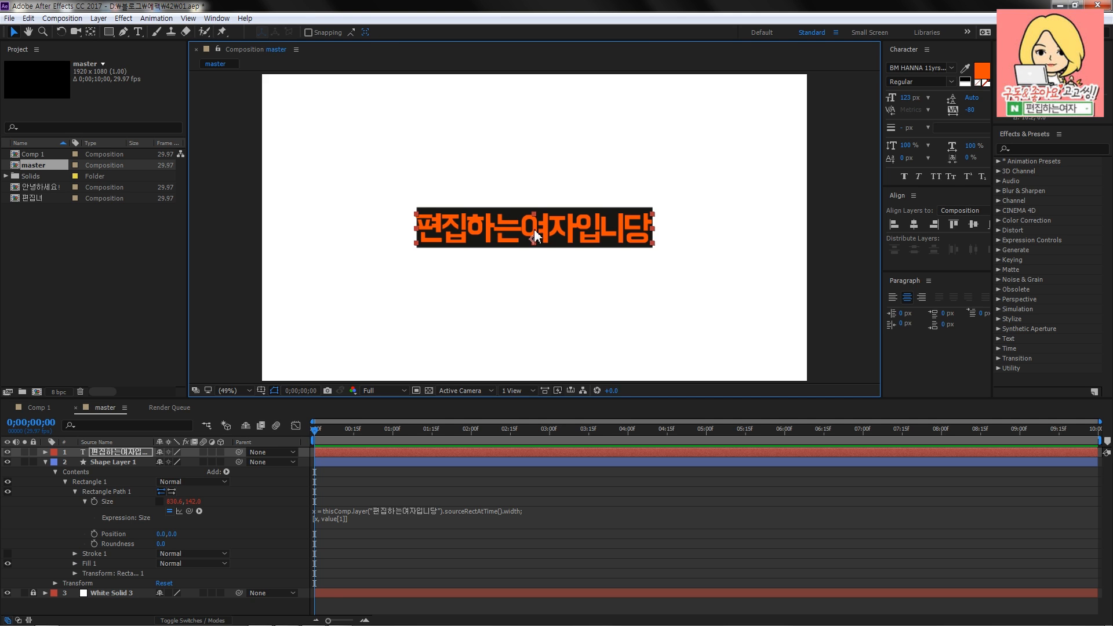
{"action": "mouse_move", "coordinate": [549, 228]}
{"action": "left_mouse_down"}
{"action": "mouse_move", "coordinate": [538, 228]}
{"action": "mouse_move", "coordinate": [551, 229]}
{"action": "left_mouse_up"}
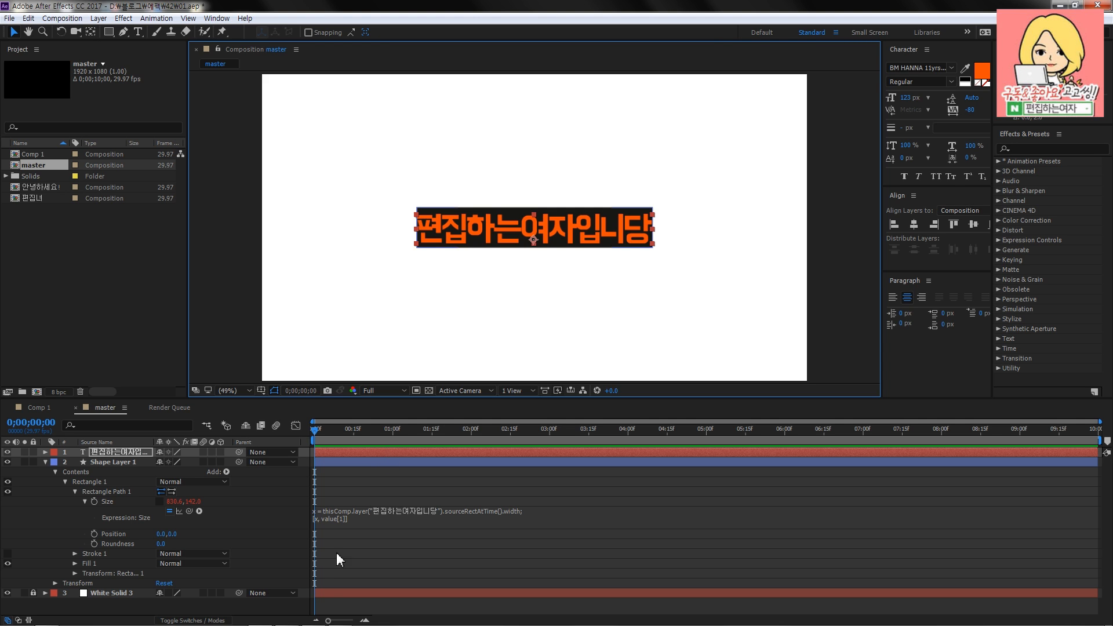
- Add +150 to the x value in the second line of the rectangle's Size expression
{"action": "left_click", "coordinate": [319, 526]}
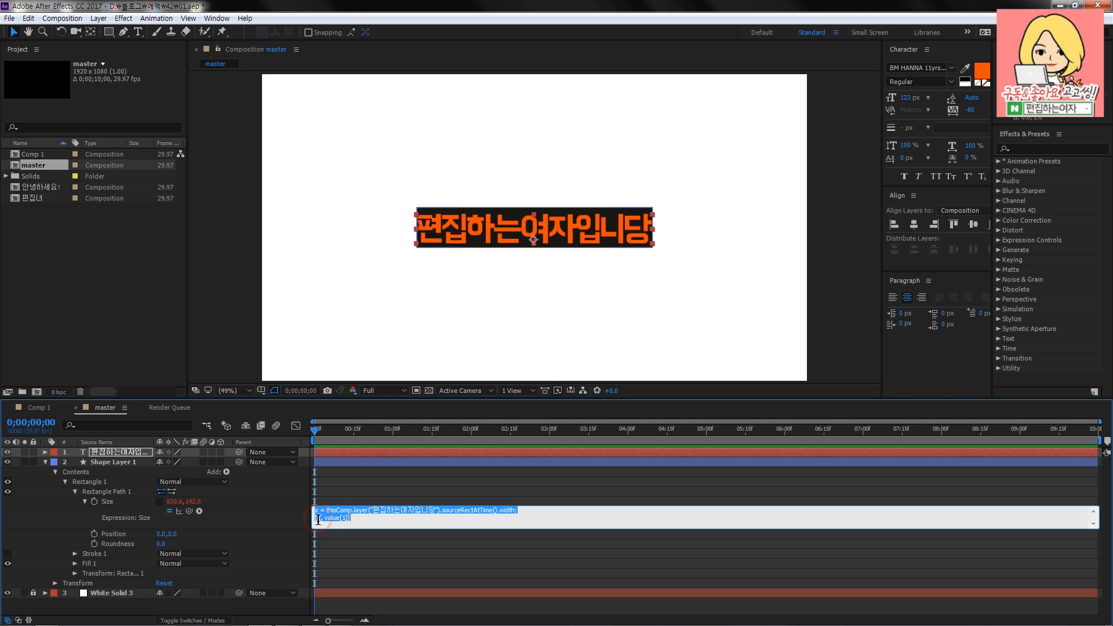
{"action": "left_click", "coordinate": [318, 521]}
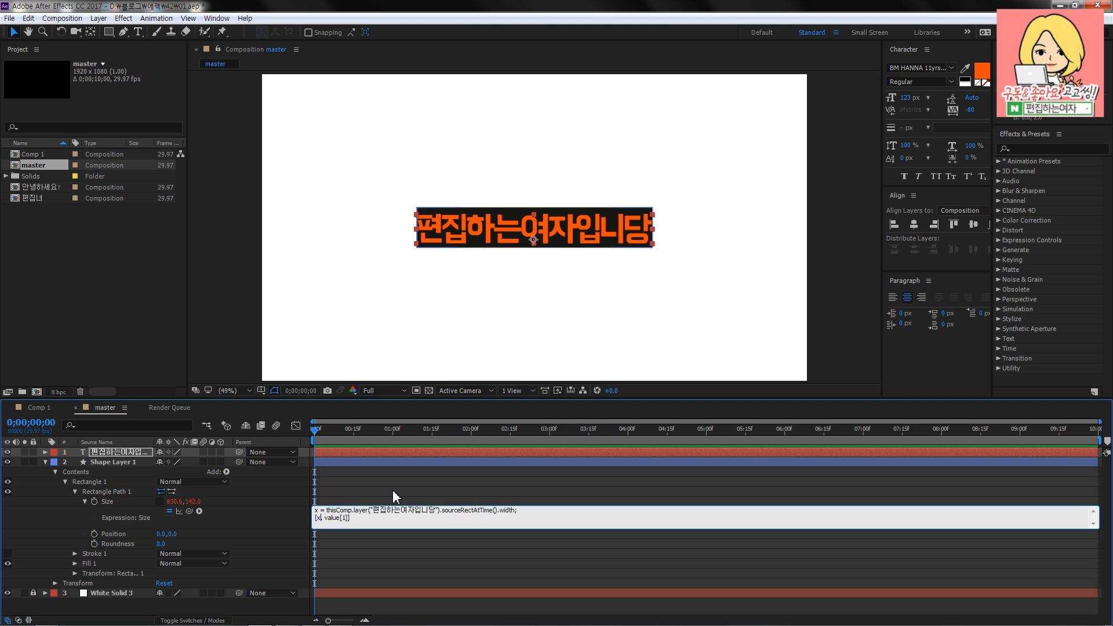
{"action": "type", "text": "+"}
{"action": "type", "text": "150"}
{"action": "left_click", "coordinate": [392, 490]}
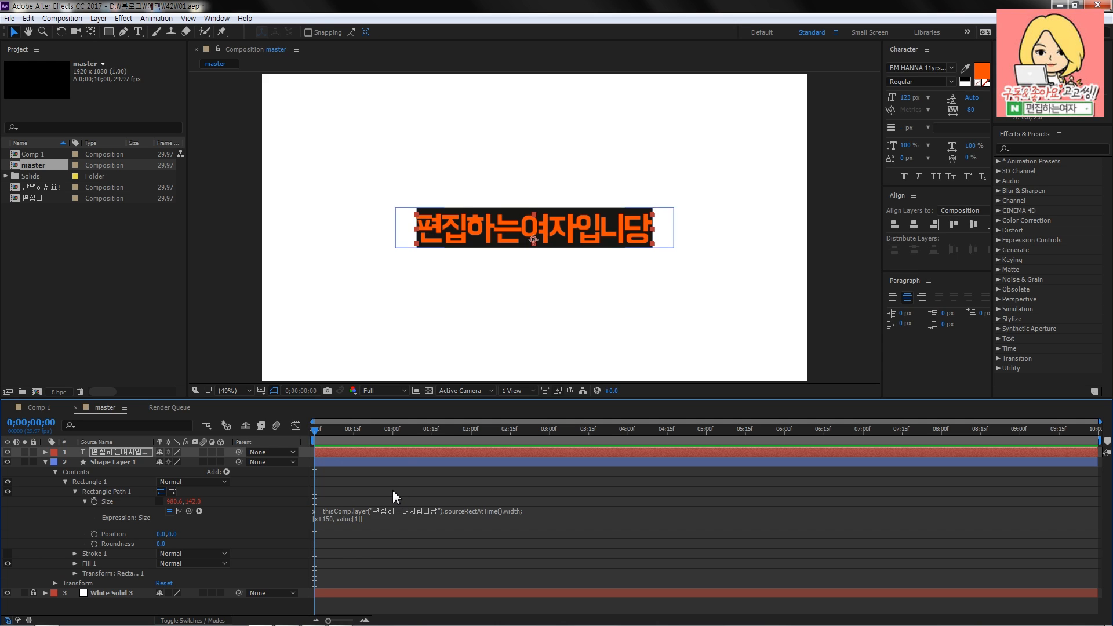
- Change the amount added to x in the Size expression to 100
{"action": "left_click", "coordinate": [335, 521]}
{"action": "left_click", "coordinate": [333, 518]}
{"action": "key", "text": "BackSpace"}
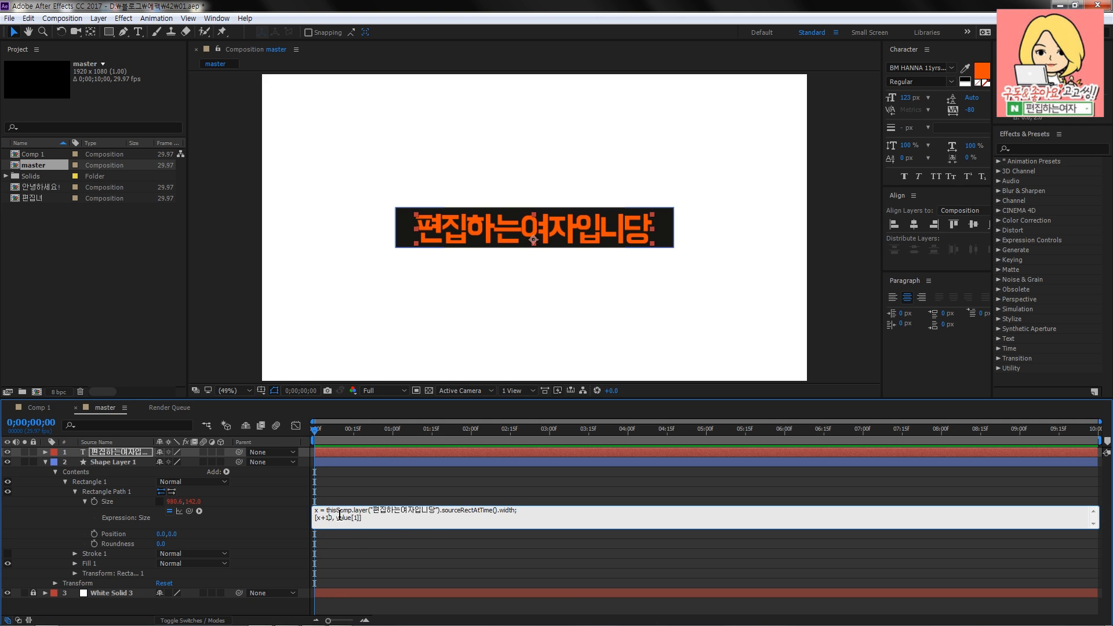
{"action": "type", "text": "0"}
{"action": "key", "text": "KP_Enter"}
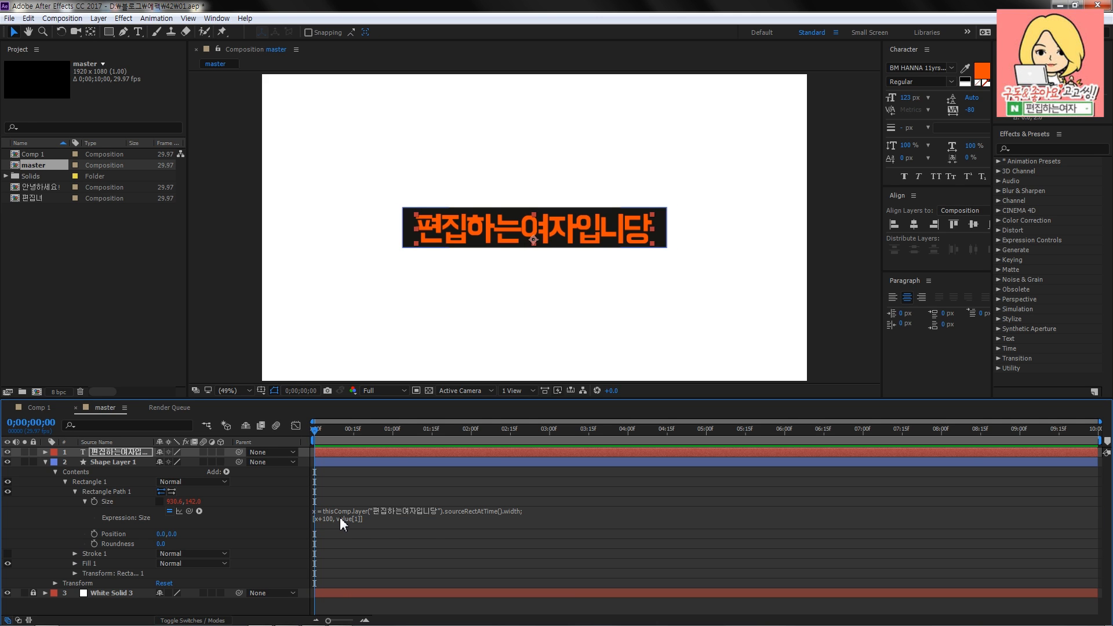
- Set the amount added to x in the Size expression to 80, making the second line [x+80, value[1]]
{"action": "left_click", "coordinate": [334, 519]}
{"action": "left_click", "coordinate": [329, 517]}
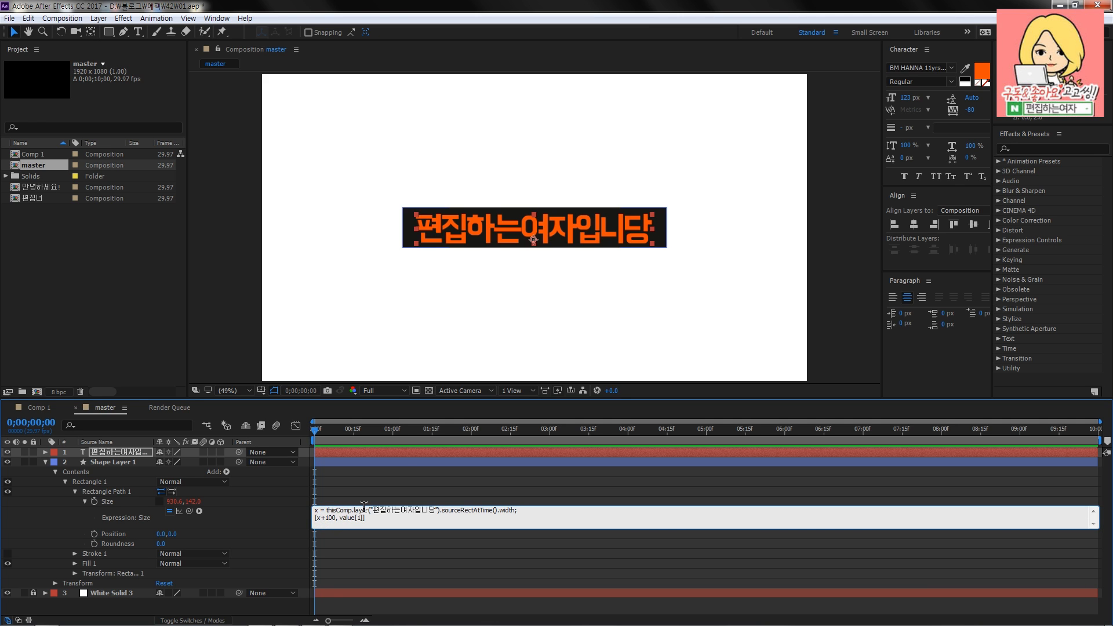
{"action": "key", "text": "BackSpace"}
{"action": "key", "text": "BackSpace"}
{"action": "type", "text": "8"}
{"action": "key", "text": "BackSpace"}
{"action": "key", "text": "KP_Enter"}
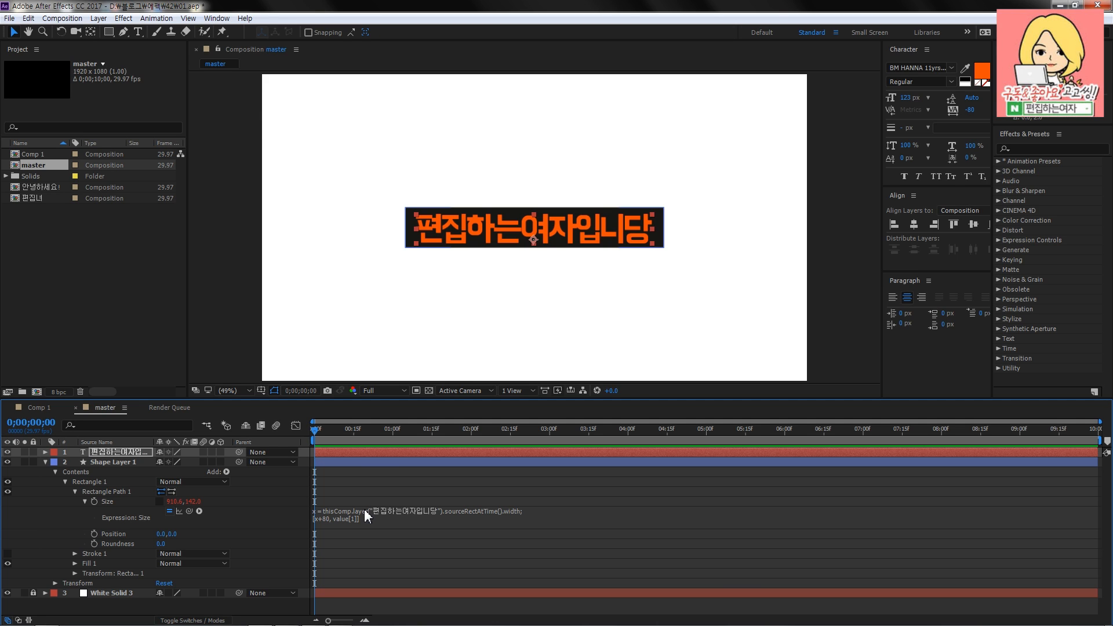
- Review both lines of the Size expression, including its sourceRectAtTime().width part
{"action": "left_click", "coordinate": [356, 474]}
{"action": "left_click", "coordinate": [332, 518]}
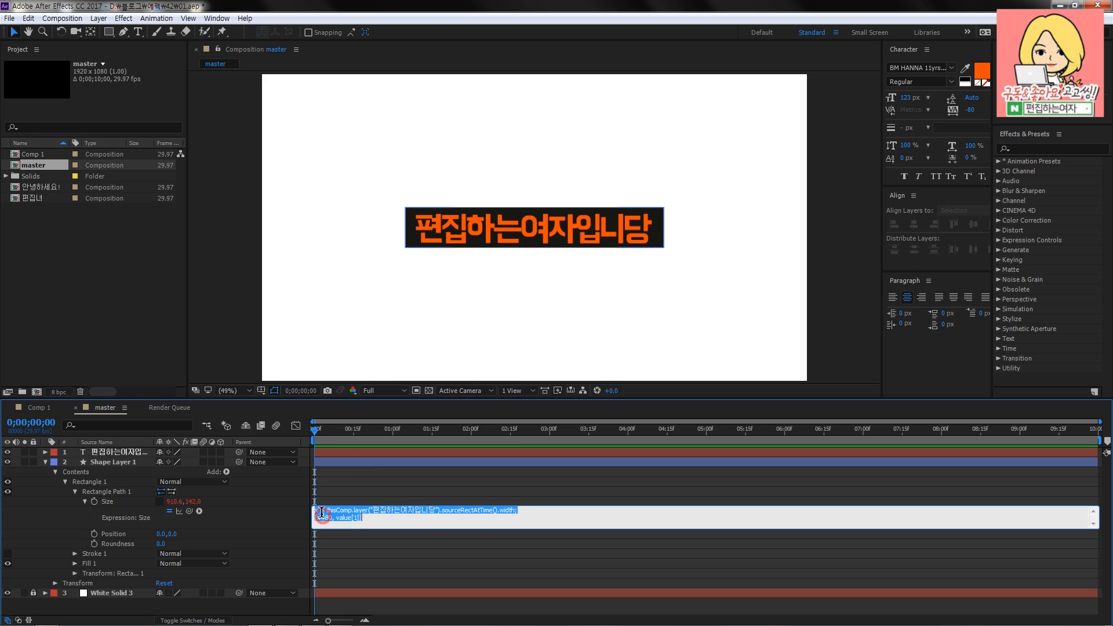
{"action": "left_click", "coordinate": [330, 517]}
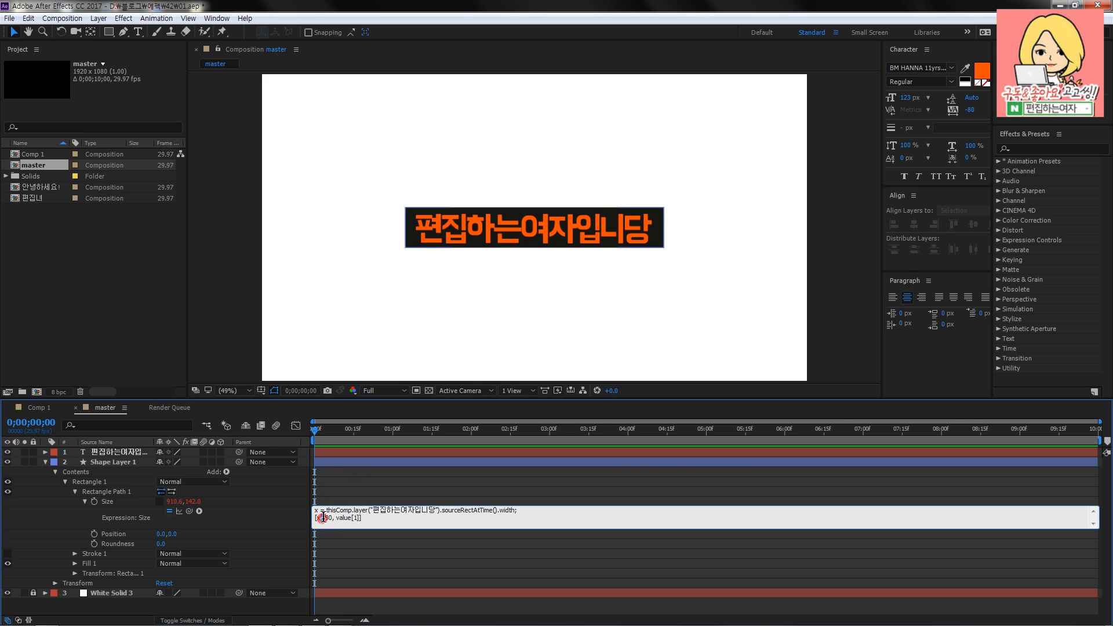
{"action": "left_click", "coordinate": [365, 518]}
{"action": "left_click_drag", "start_coordinate": [314, 510], "coordinate": [548, 509]}
{"action": "left_click", "coordinate": [478, 511]}
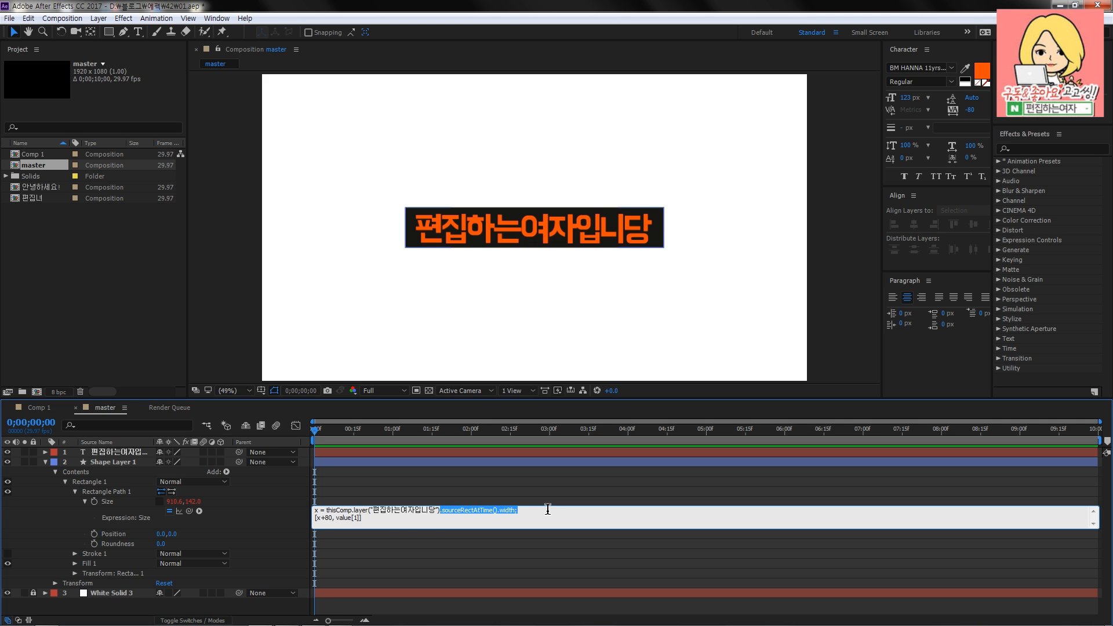
{"action": "left_click", "coordinate": [527, 229]}
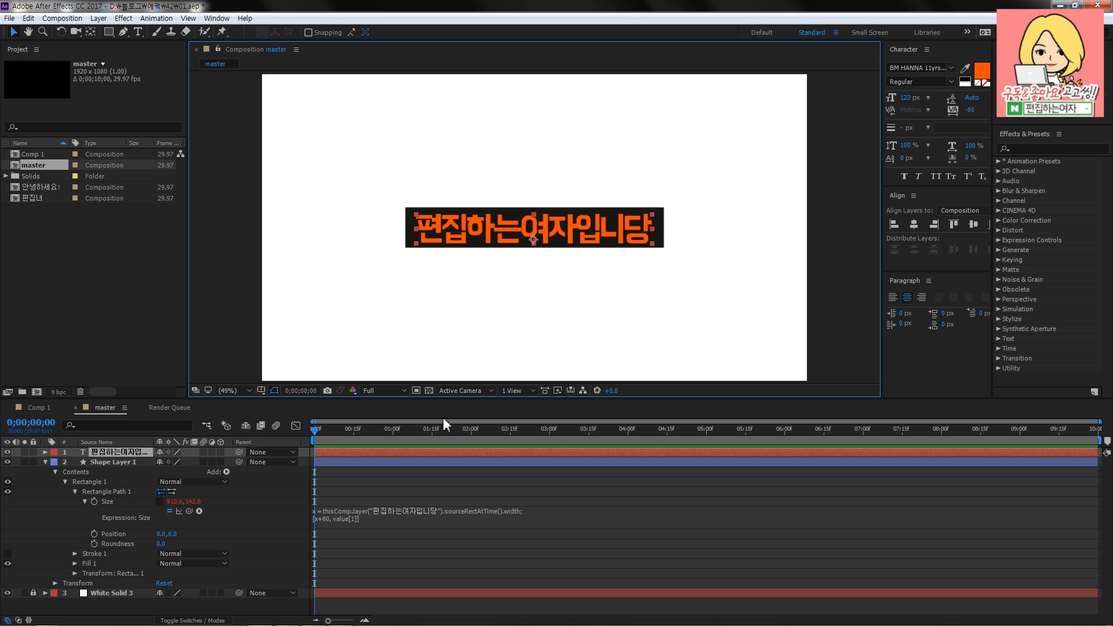
{"action": "double_click", "coordinate": [655, 226]}
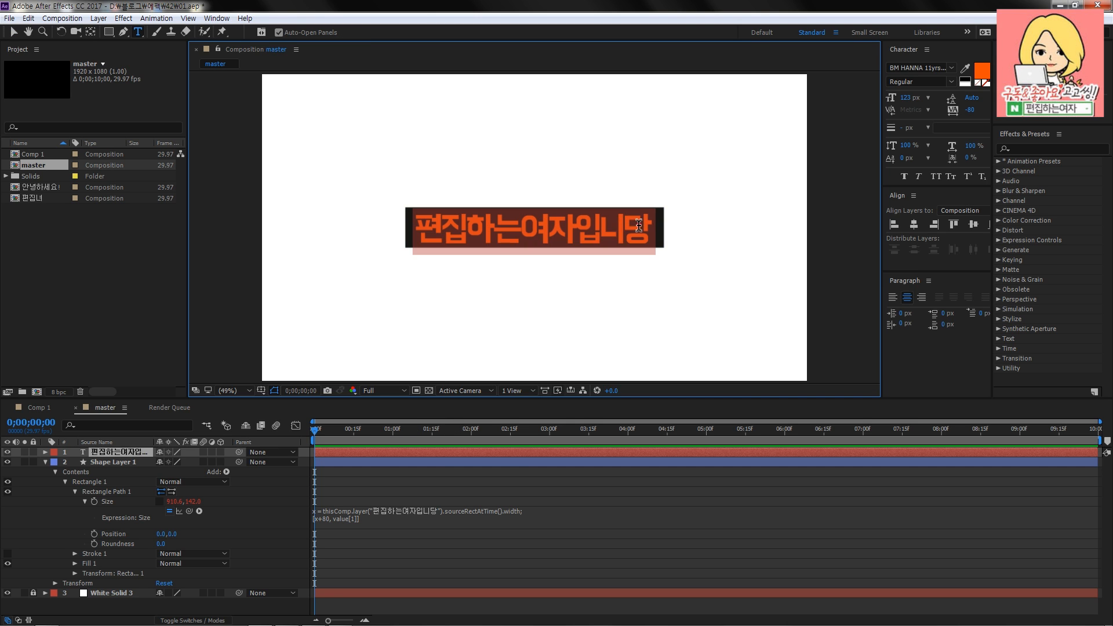
{"action": "type", "text": "12312312"}
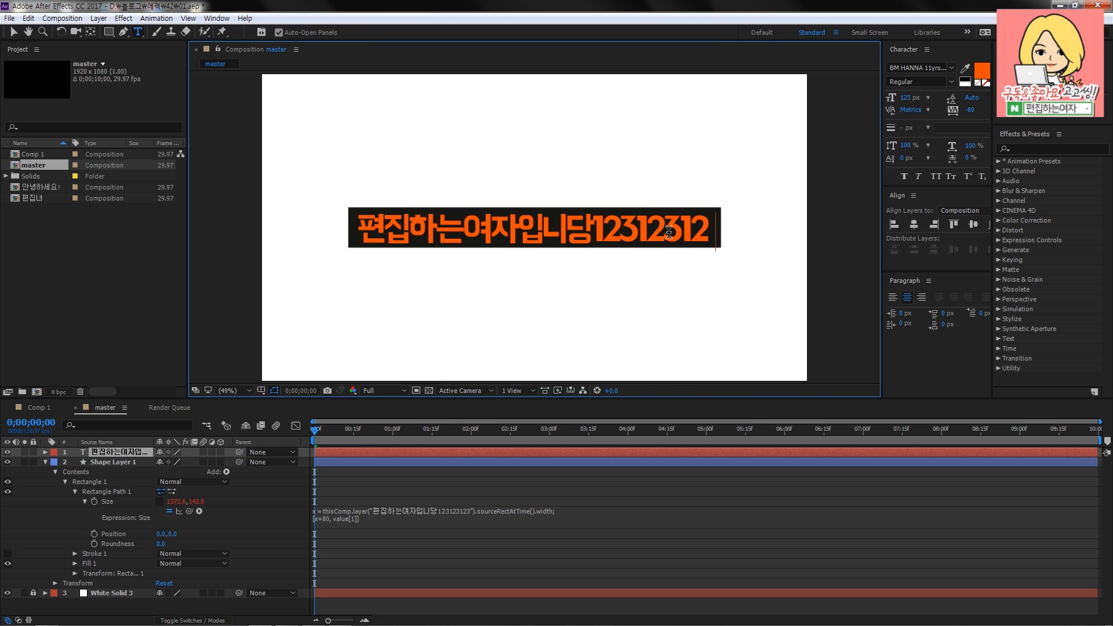
{"action": "type", "text": "3123123"}
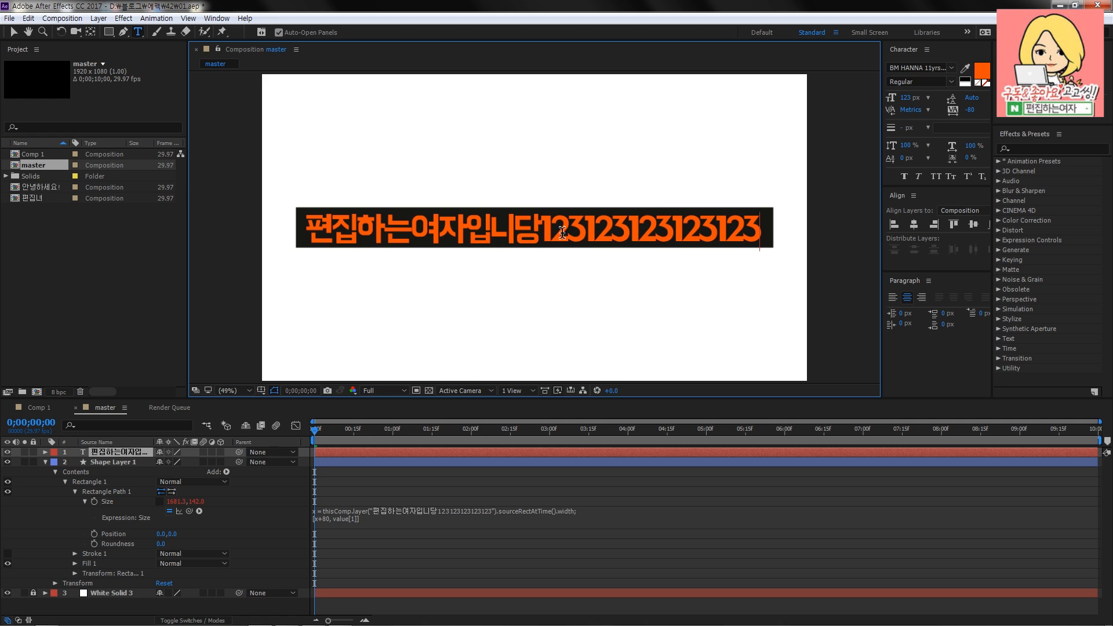
{"action": "left_click_drag", "start_coordinate": [541, 233], "coordinate": [829, 233]}
{"action": "key", "text": "BackSpace"}
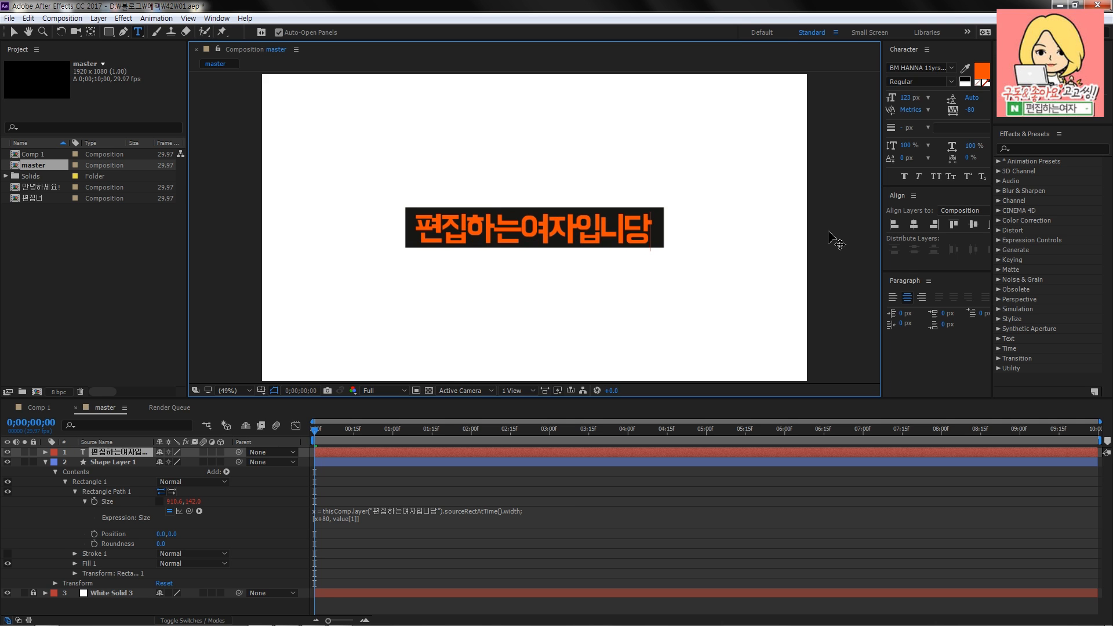
{"action": "left_click", "coordinate": [14, 32]}
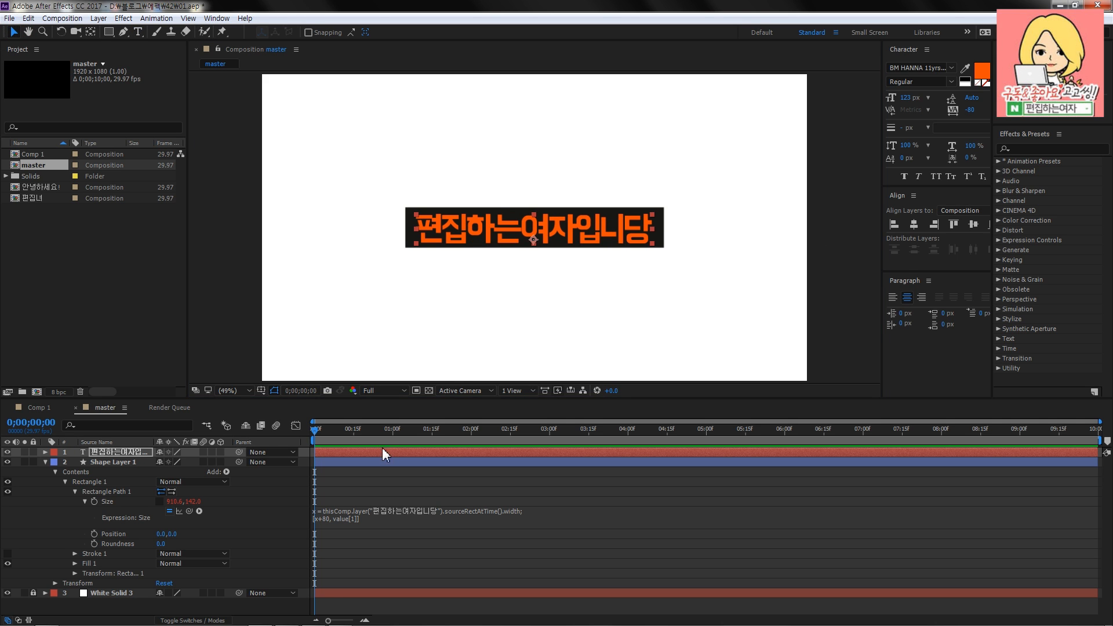
- Examine the finished caption example in Comp 1 by scrubbing through it, and return to the master composition
{"action": "left_click", "coordinate": [39, 408]}
{"action": "left_click_drag", "start_coordinate": [453, 431], "coordinate": [408, 432]}
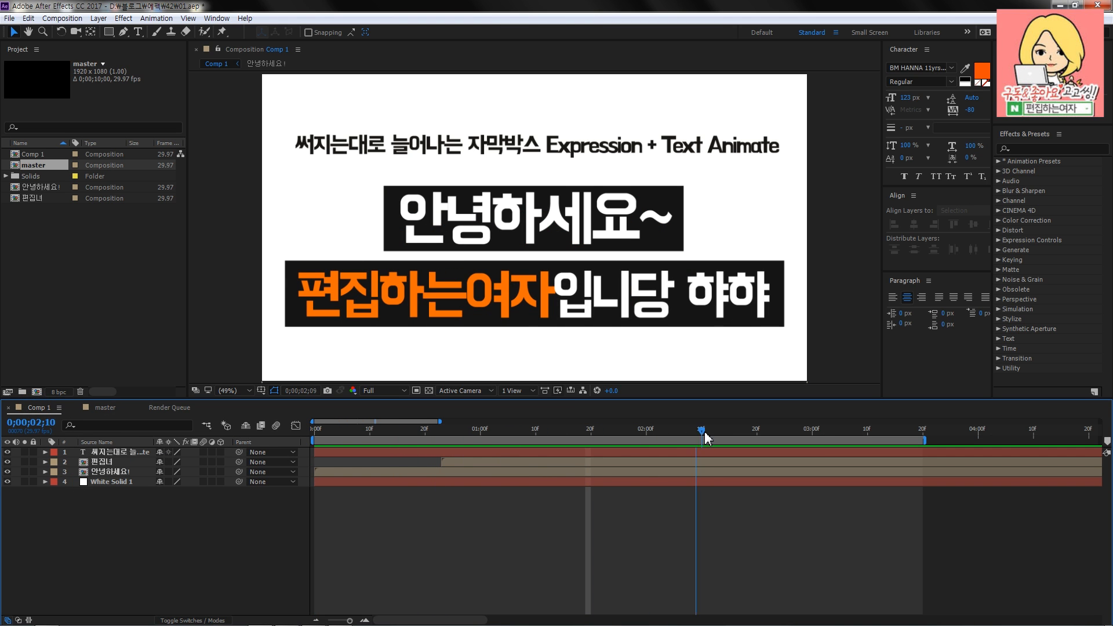
{"action": "left_click", "coordinate": [98, 408]}
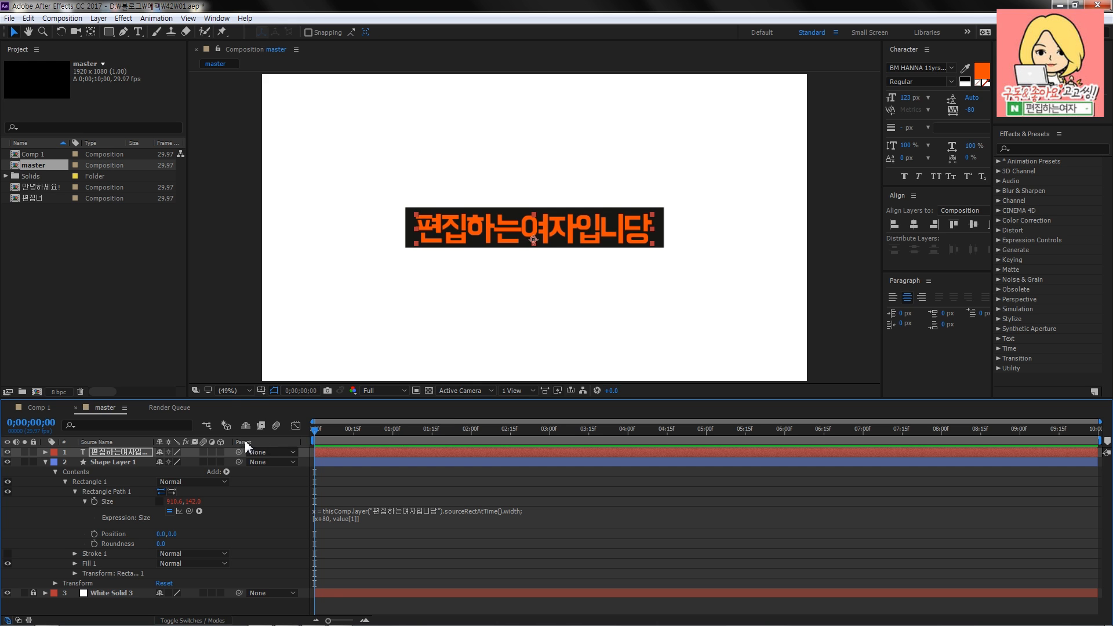
- Add an Opacity text animator to the orange text layer
{"action": "left_click_drag", "start_coordinate": [249, 398], "coordinate": [251, 380]}
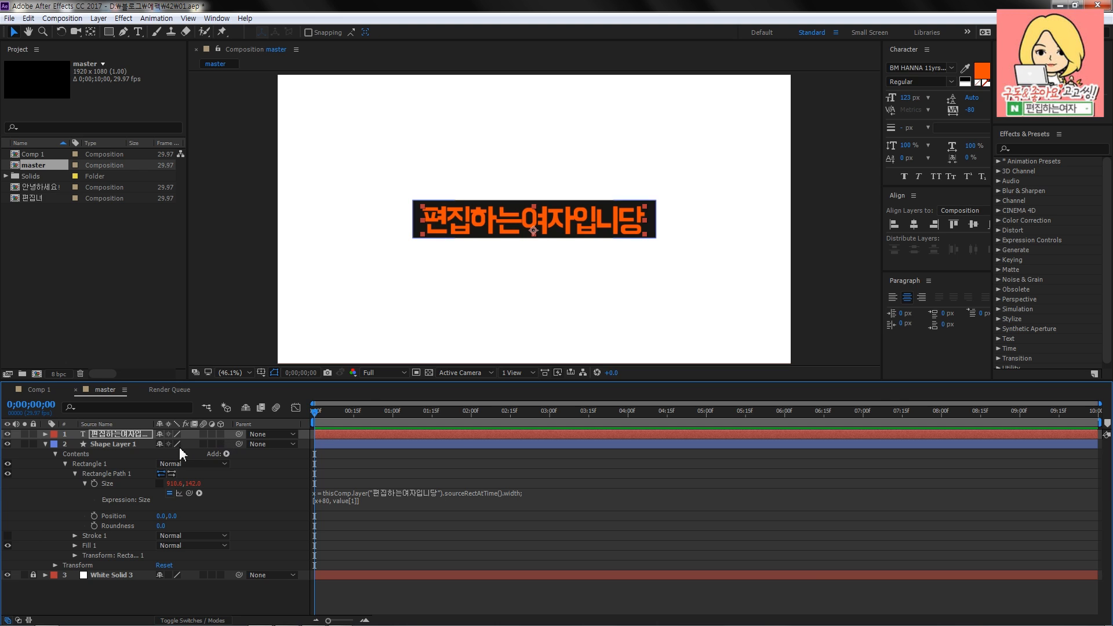
{"action": "left_click", "coordinate": [104, 434]}
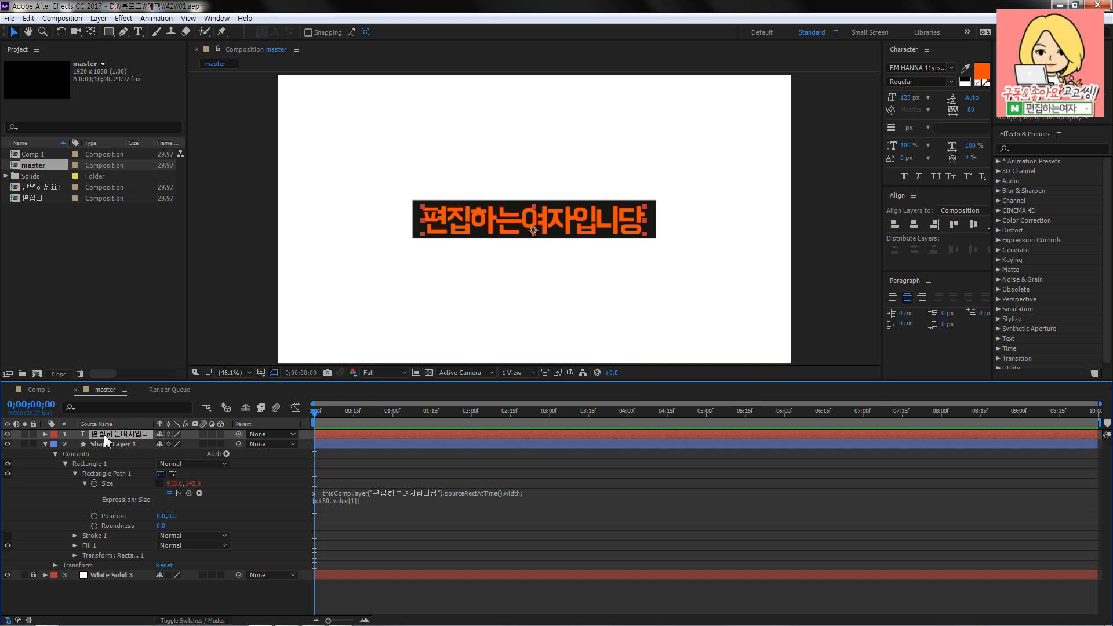
{"action": "left_click", "coordinate": [46, 433]}
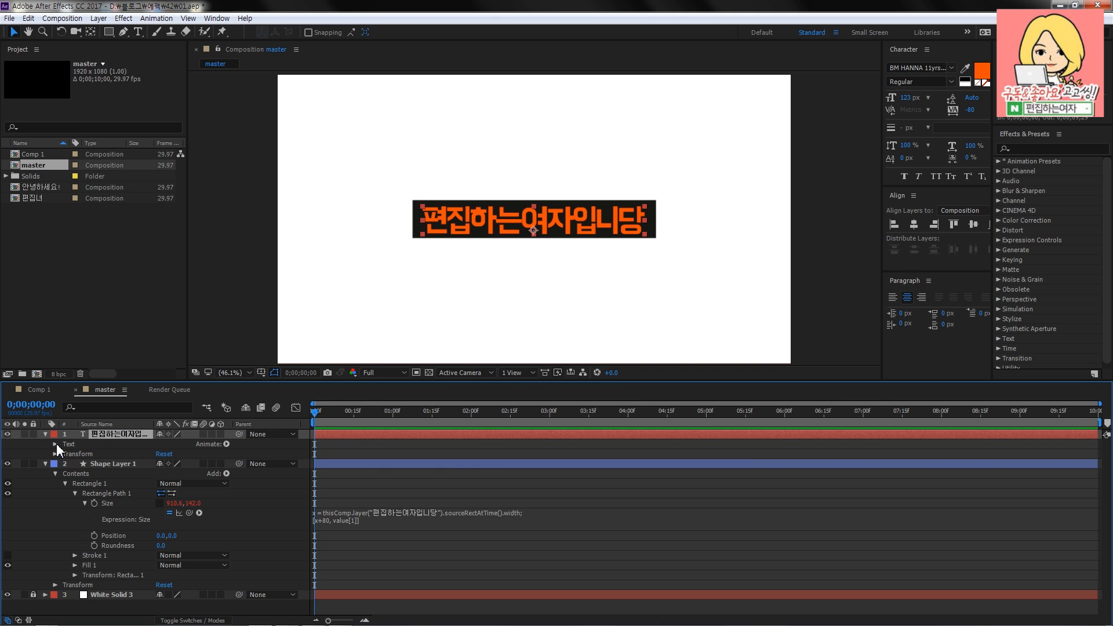
{"action": "left_click", "coordinate": [226, 444]}
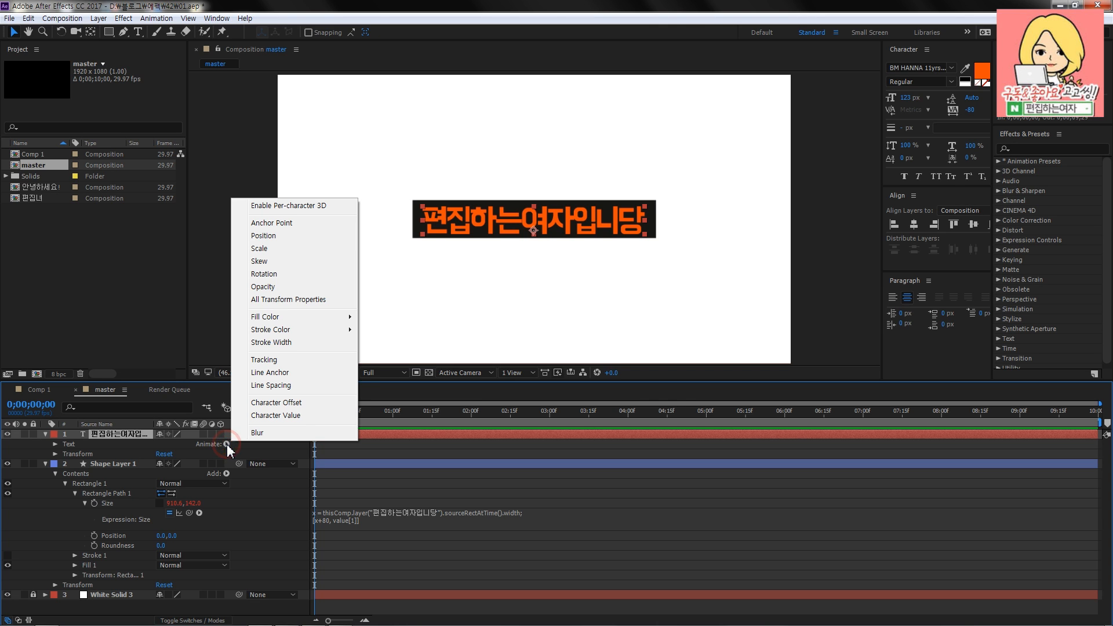
{"action": "left_click", "coordinate": [284, 289]}
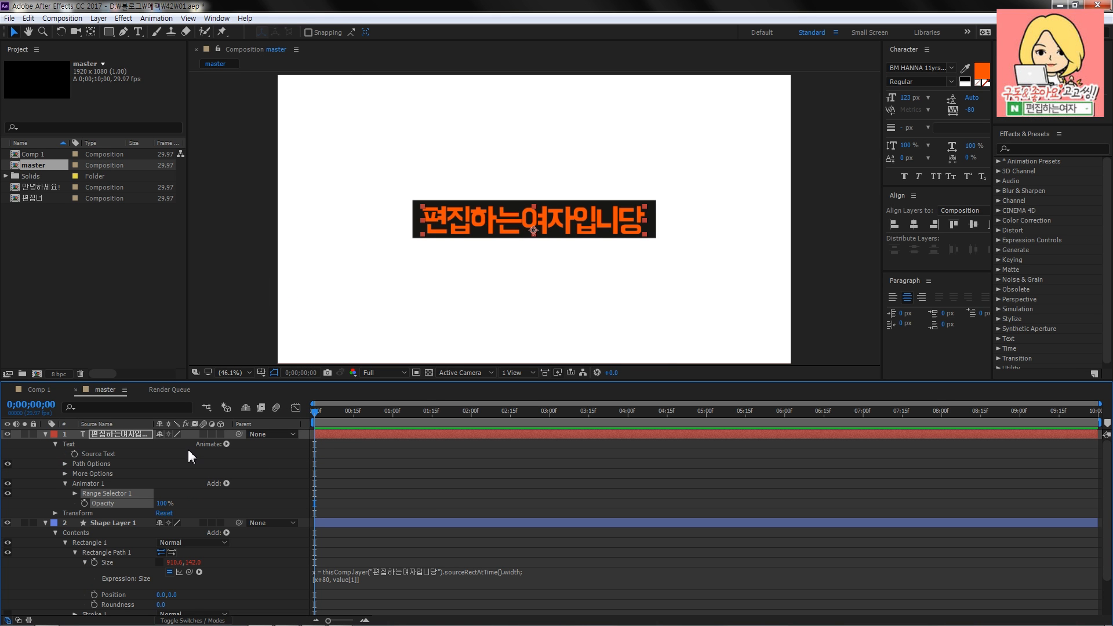
{"action": "left_click", "coordinate": [187, 479]}
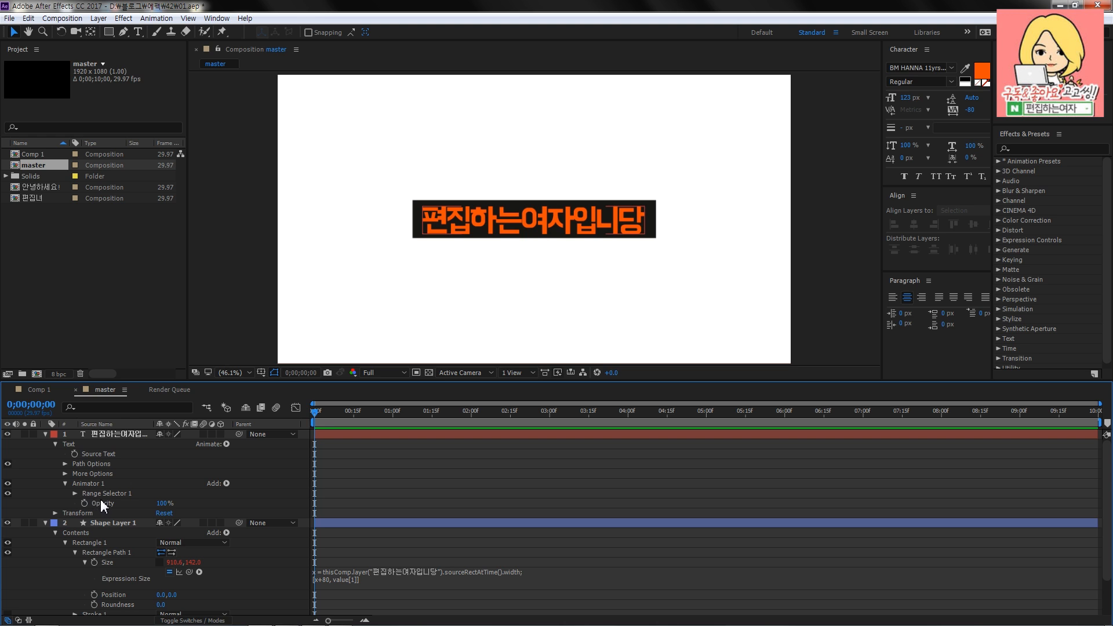
- Expand Range Selector 1 of the text animator and set the animator's Opacity to 0%
{"action": "left_click_drag", "start_coordinate": [151, 380], "coordinate": [148, 348]}
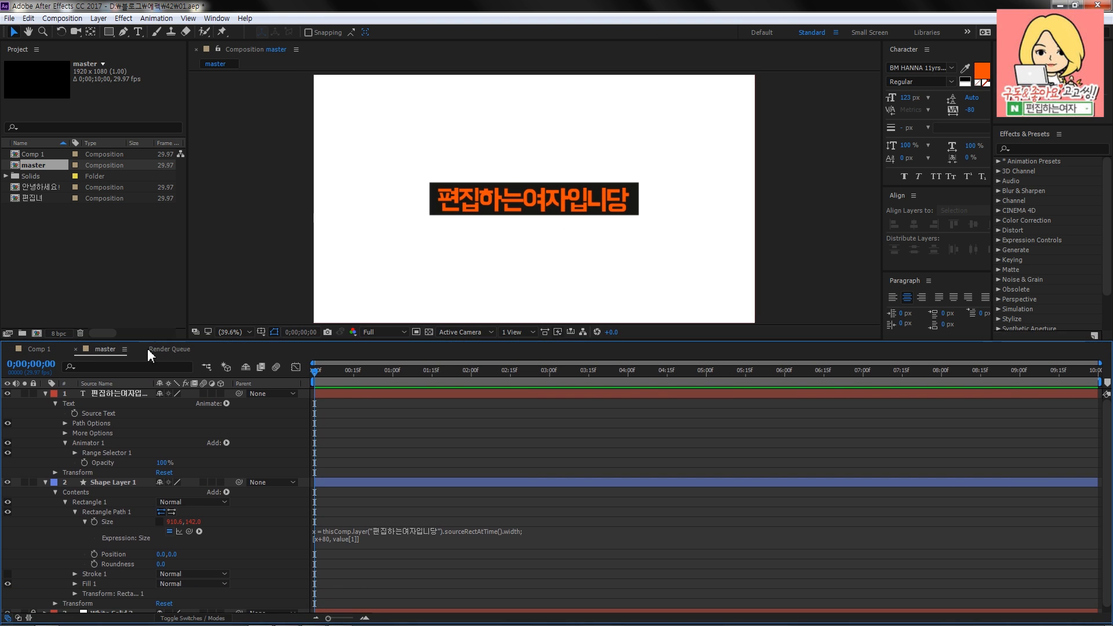
{"action": "left_click", "coordinate": [75, 452]}
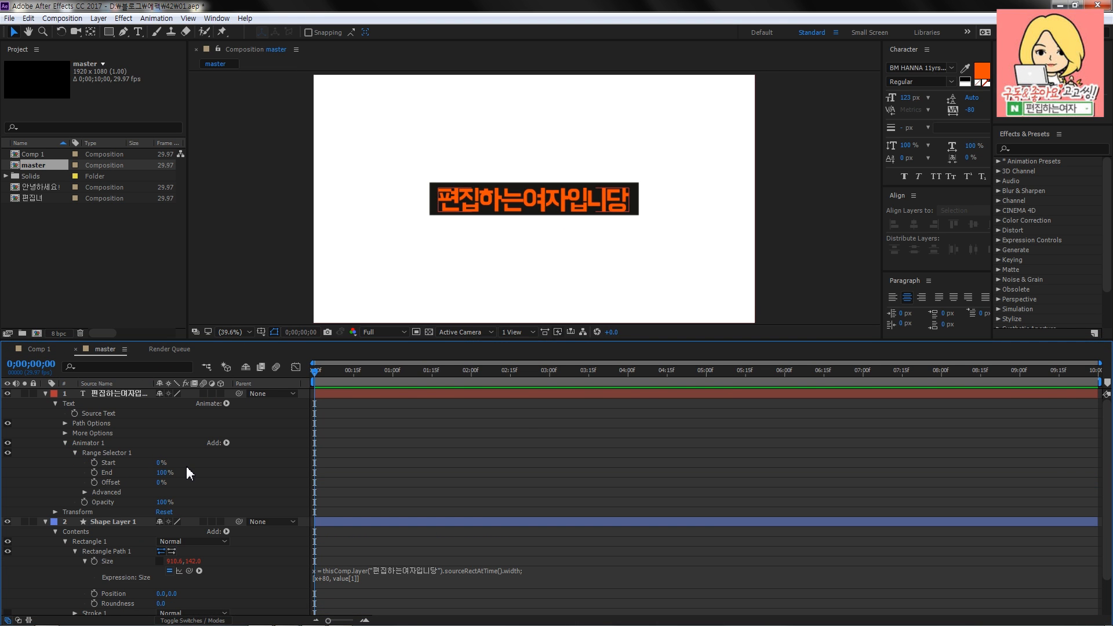
{"action": "left_click", "coordinate": [163, 502]}
{"action": "type", "text": "0"}
{"action": "key", "text": "Return"}
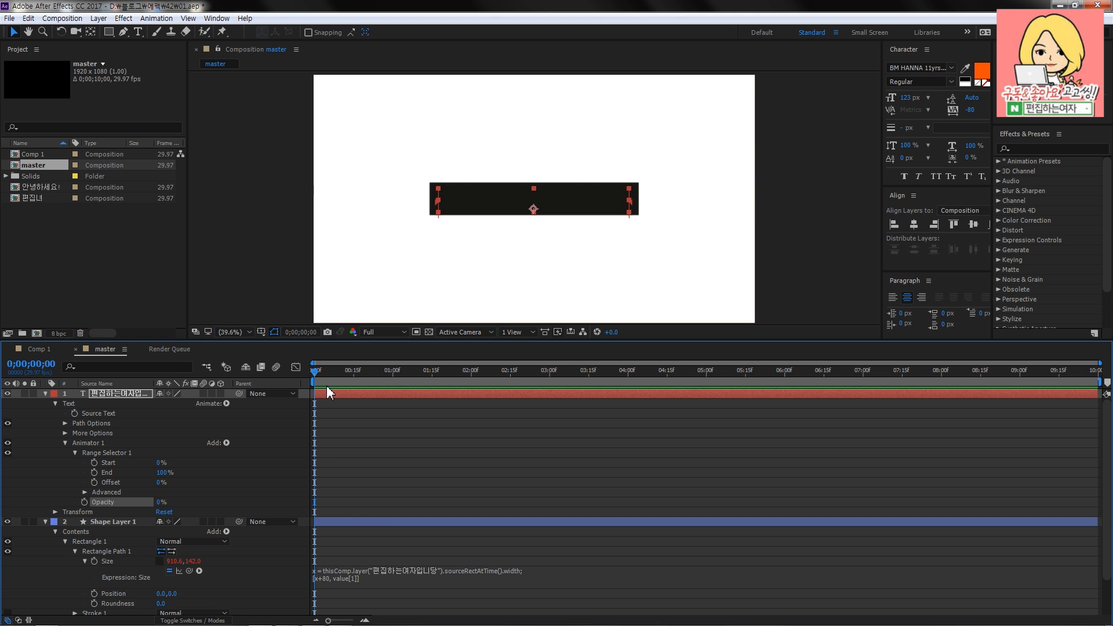
- Keyframe the range selector's Offset at 0% on the first frame and at 100% on 0;00;01;15
{"action": "left_click", "coordinate": [94, 482]}
{"action": "left_click_drag", "start_coordinate": [340, 376], "coordinate": [391, 373]}
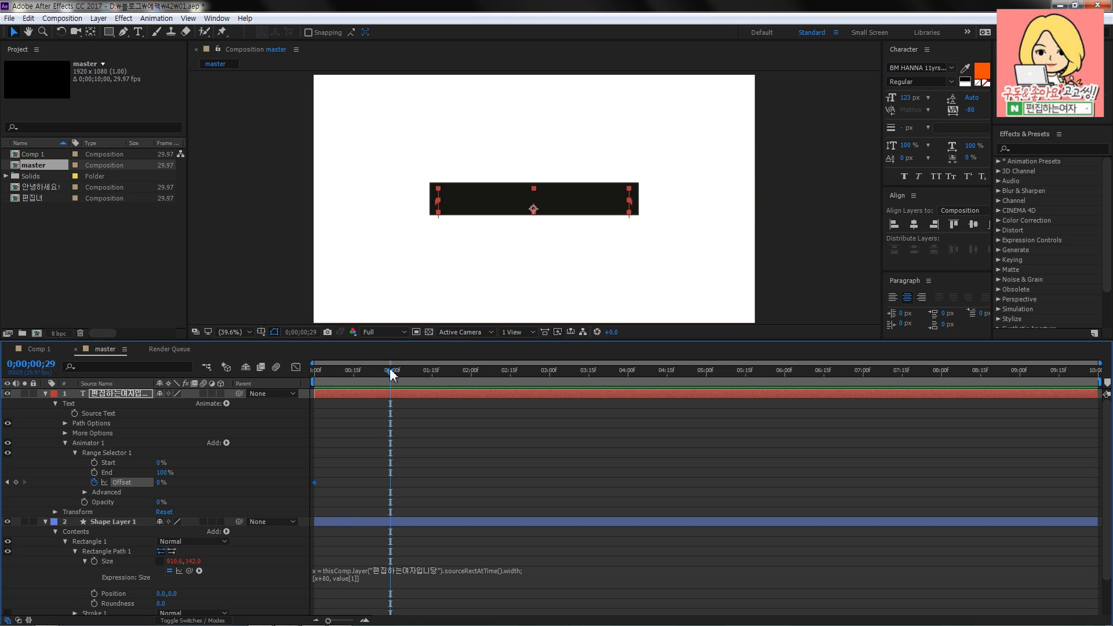
{"action": "mouse_move", "coordinate": [391, 375]}
{"action": "left_mouse_down"}
{"action": "mouse_move", "coordinate": [472, 376]}
{"action": "mouse_move", "coordinate": [392, 376]}
{"action": "left_mouse_up"}
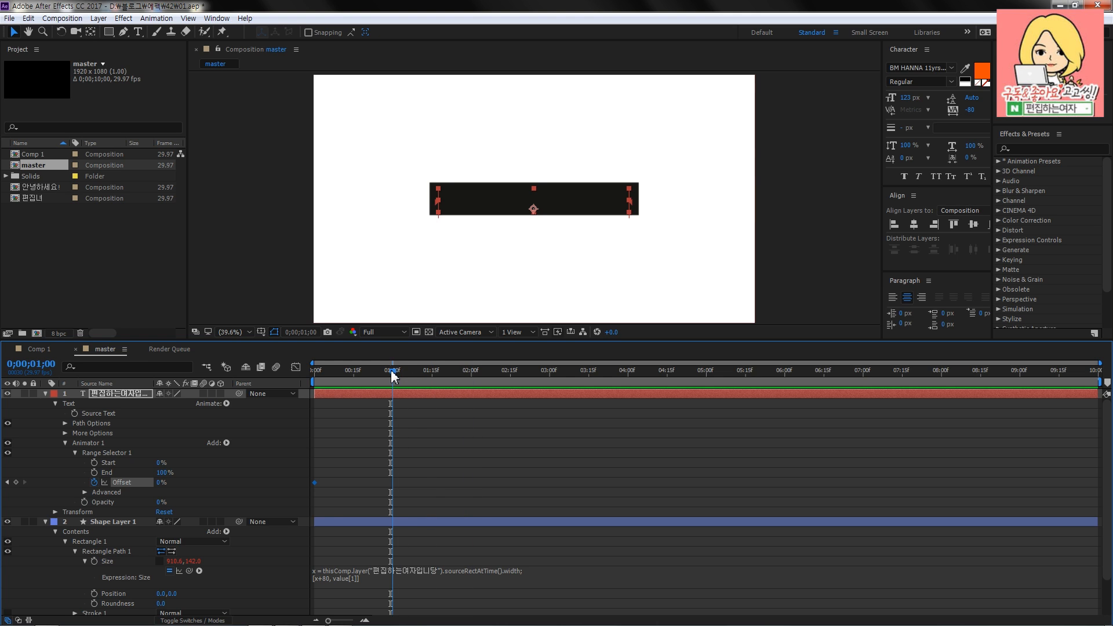
{"action": "left_click", "coordinate": [430, 371]}
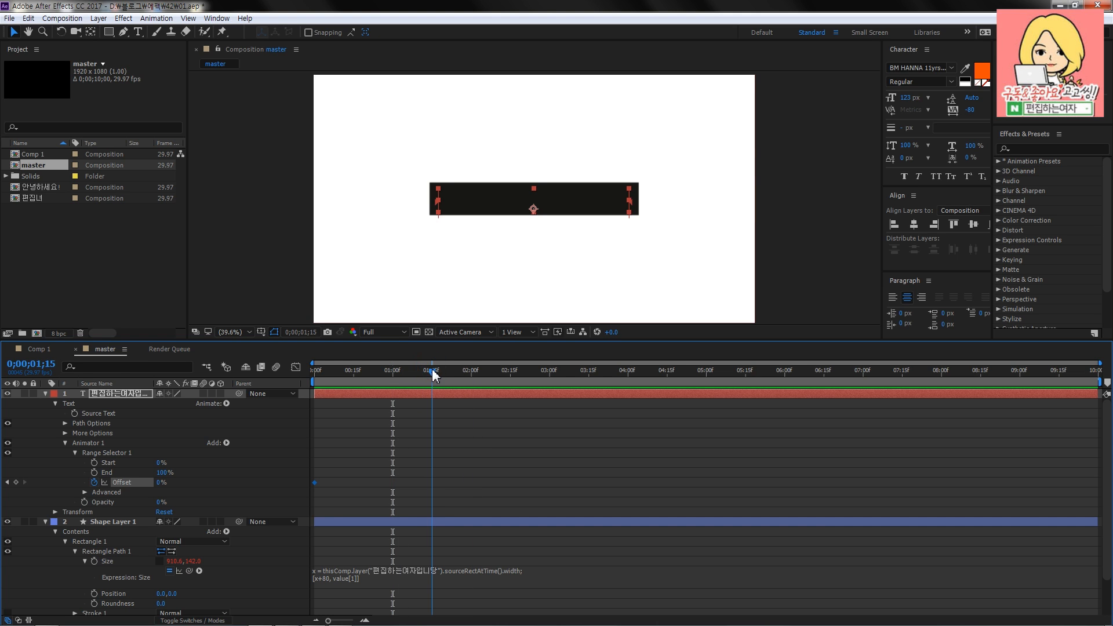
{"action": "left_click", "coordinate": [31, 363]}
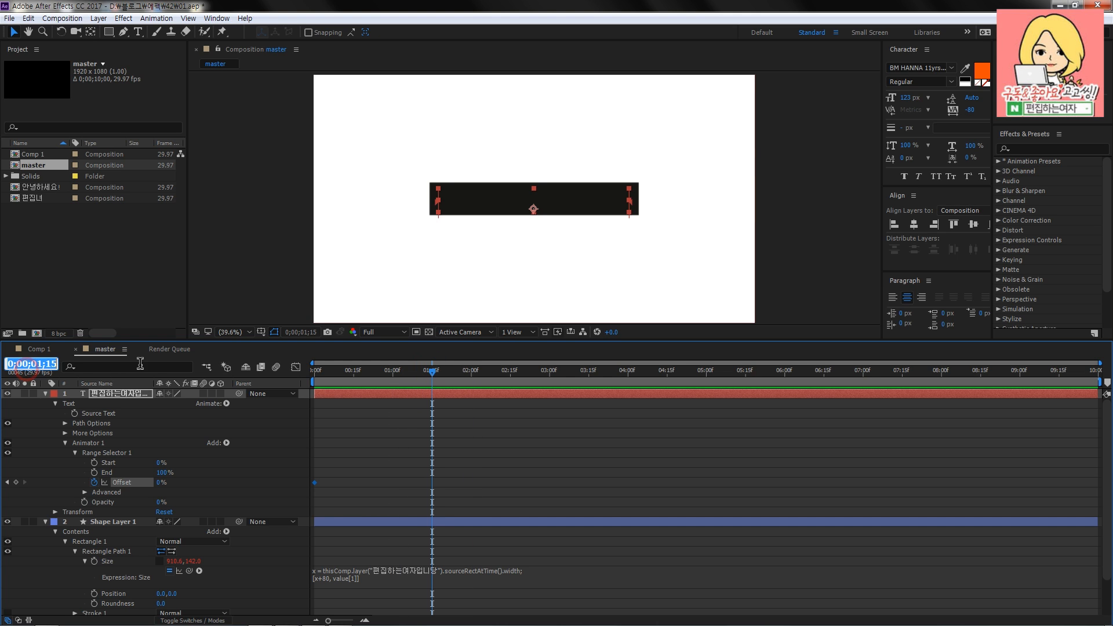
{"action": "left_click", "coordinate": [44, 364]}
{"action": "left_click_drag", "start_coordinate": [56, 364], "coordinate": [11, 365]}
{"action": "left_click", "coordinate": [469, 466]}
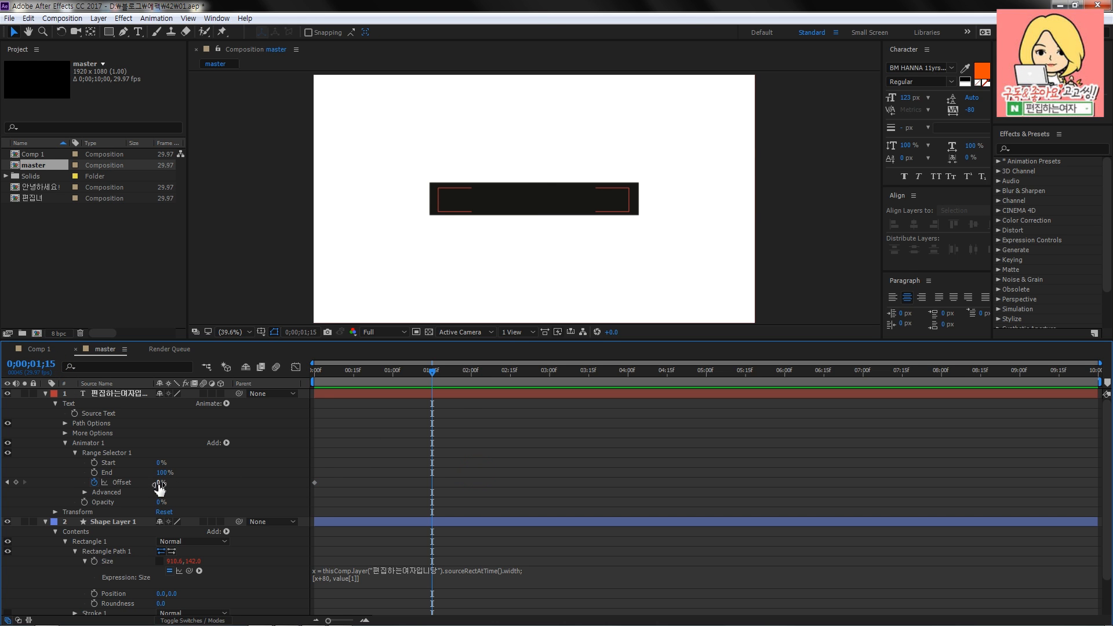
{"action": "left_click_drag", "start_coordinate": [160, 487], "coordinate": [330, 484]}
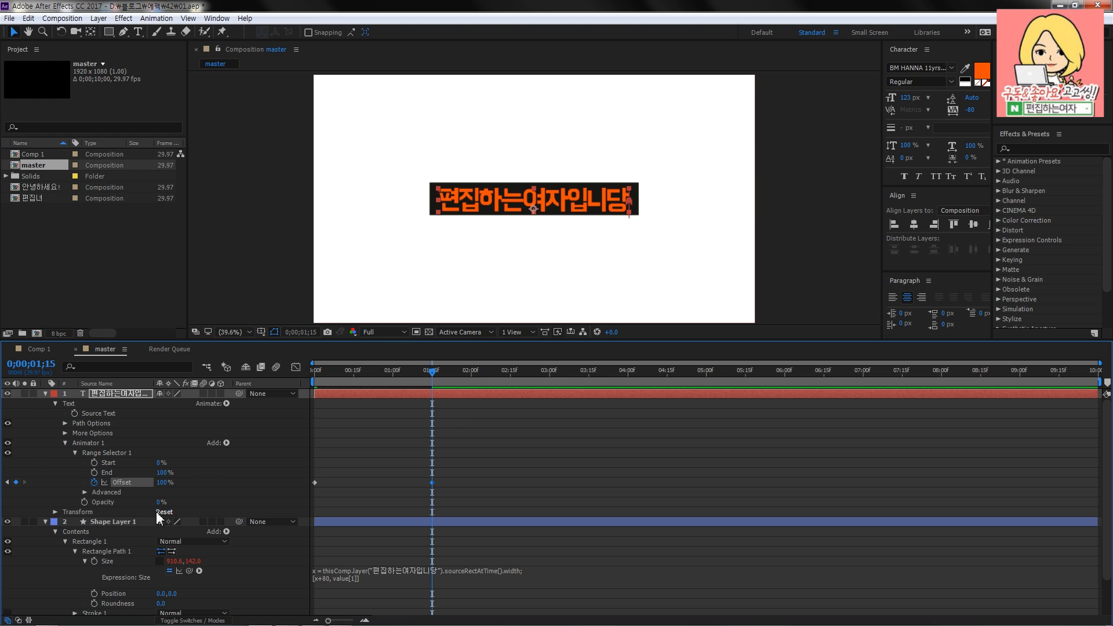
- Check the text reveal at the first frame and at 0;00;01;15
{"action": "left_click", "coordinate": [213, 476]}
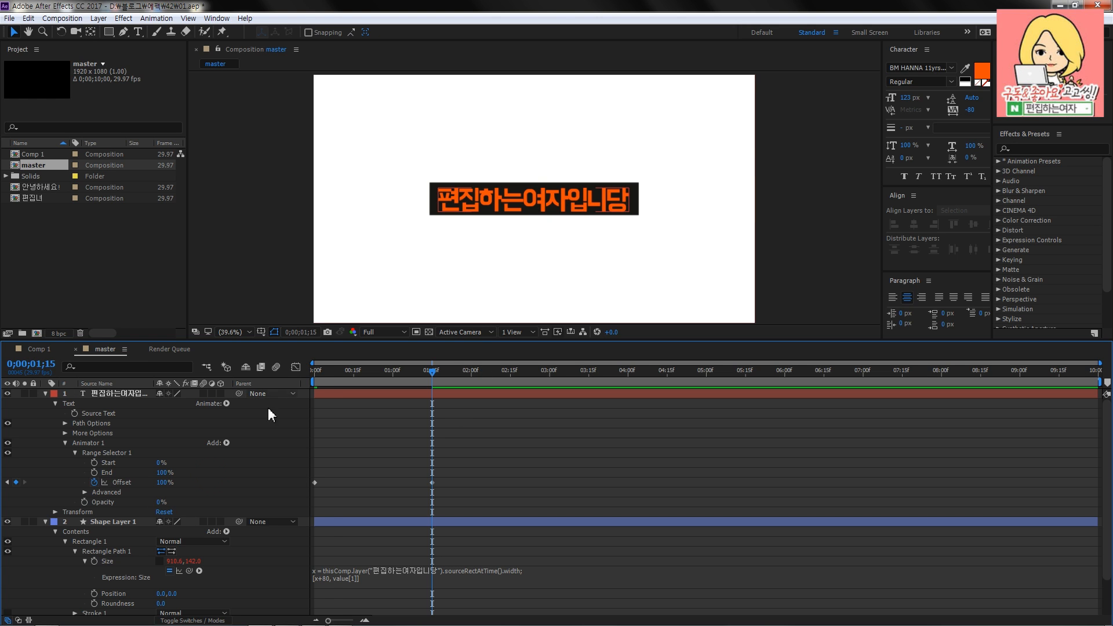
{"action": "key", "text": "Home"}
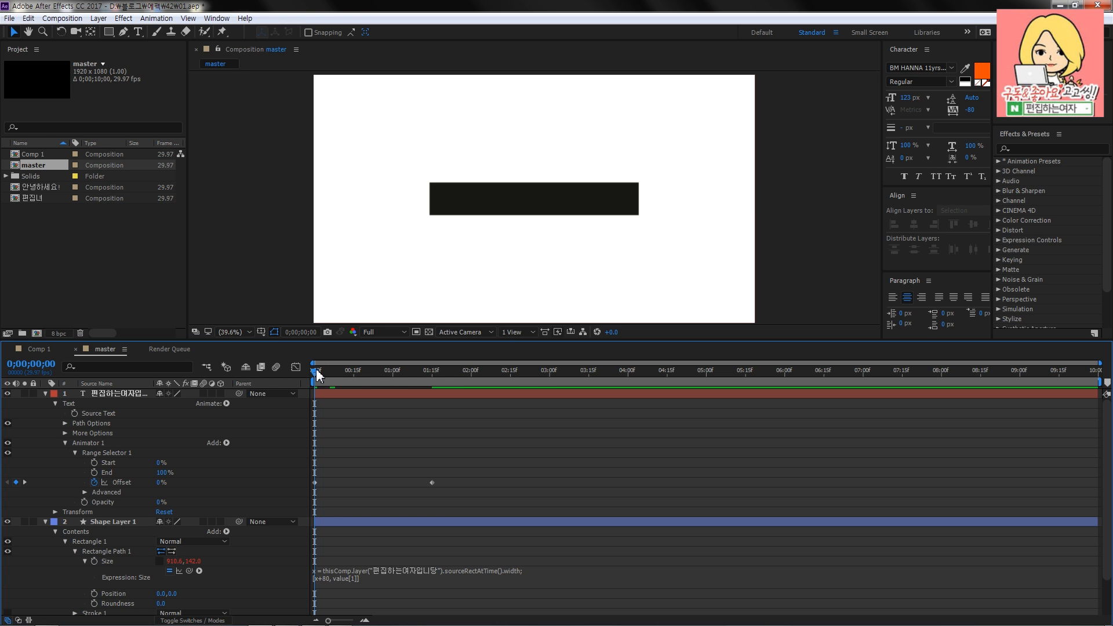
{"action": "left_click", "coordinate": [428, 371]}
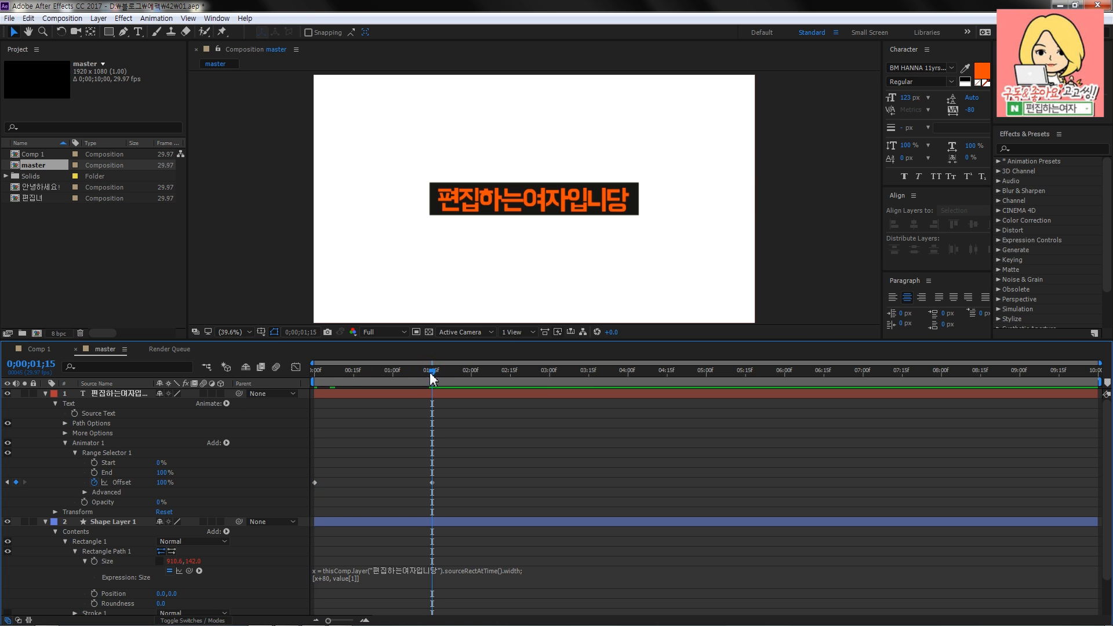
- End the work area at 0;00;02;01 and preview the text reveal within it
{"action": "left_click_drag", "start_coordinate": [344, 371], "coordinate": [480, 379]}
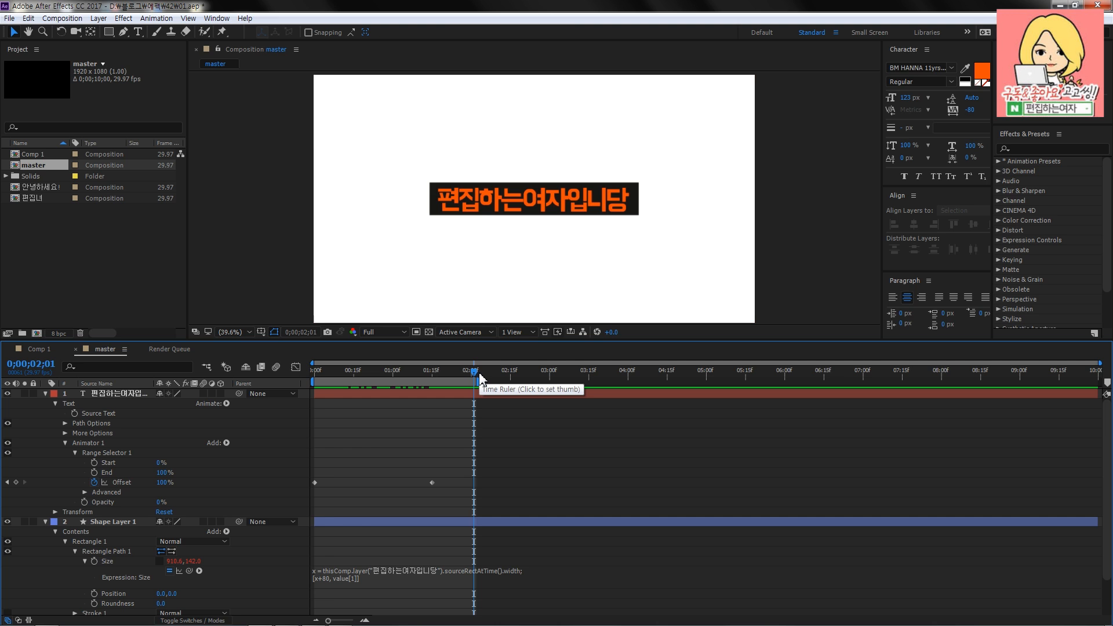
{"action": "key", "text": "space"}
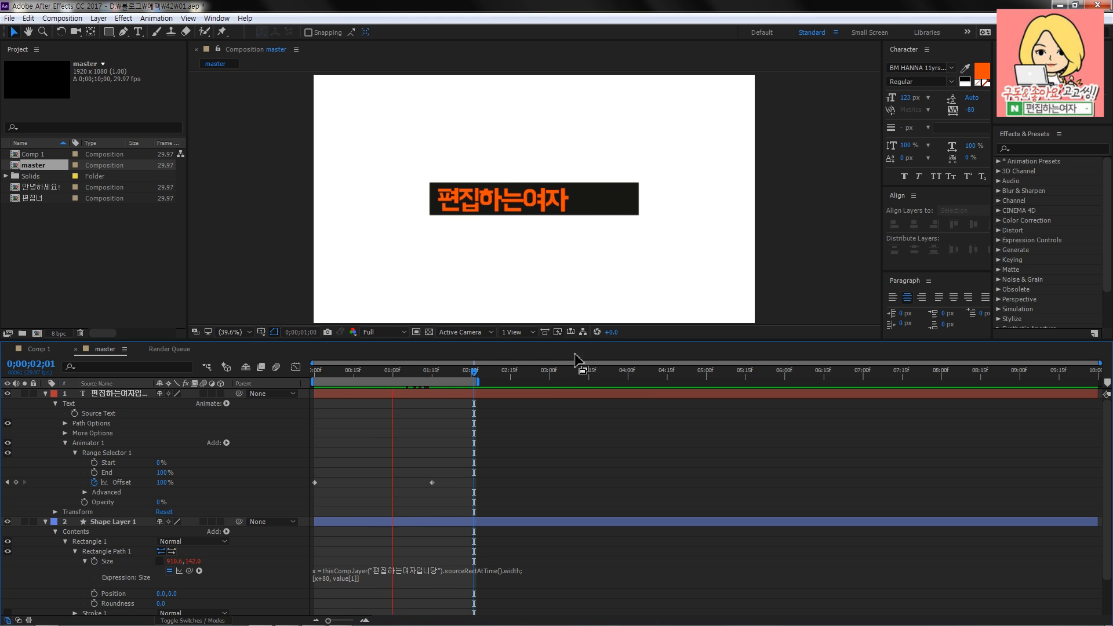
{"action": "key", "text": "space"}
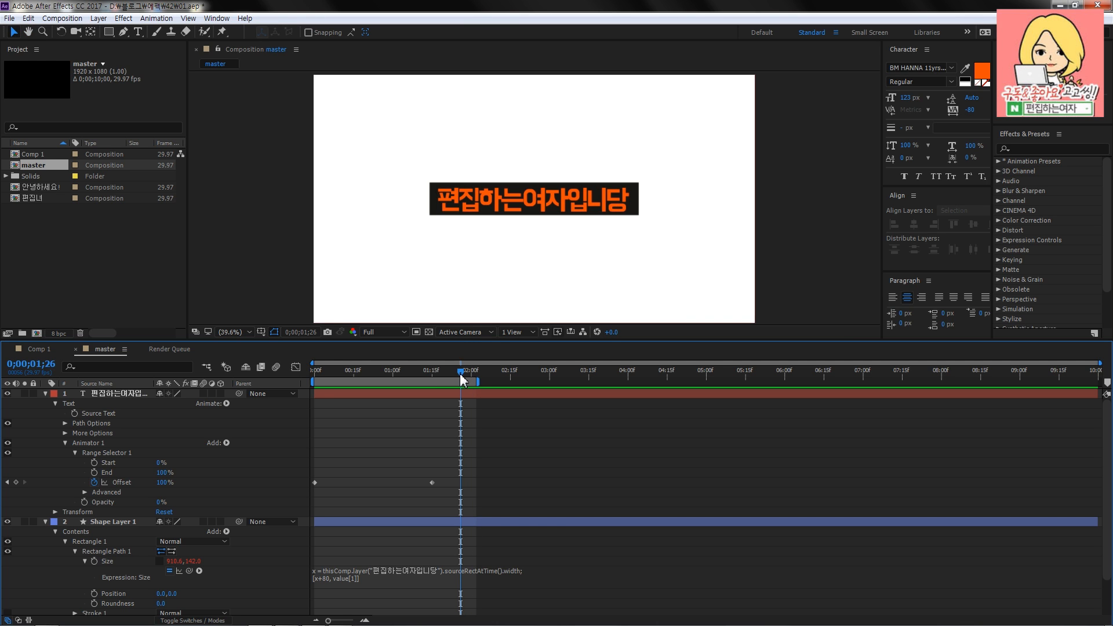
{"action": "left_click_drag", "start_coordinate": [461, 374], "coordinate": [346, 383]}
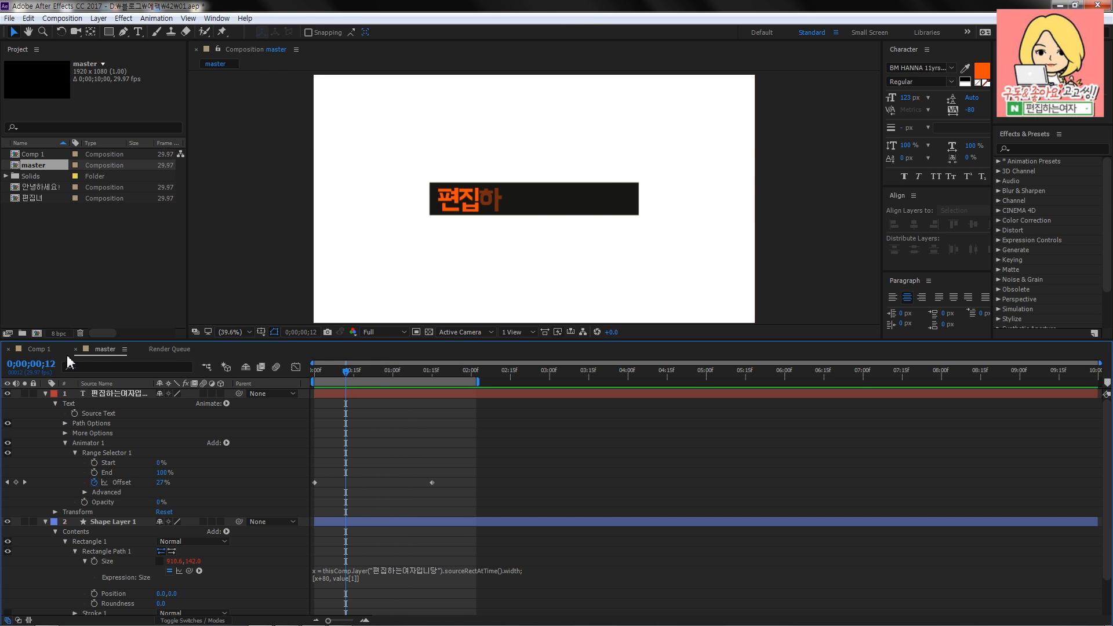
- Play the finished caption example in Comp 1 for comparison and return to the master composition
{"action": "left_click", "coordinate": [38, 349]}
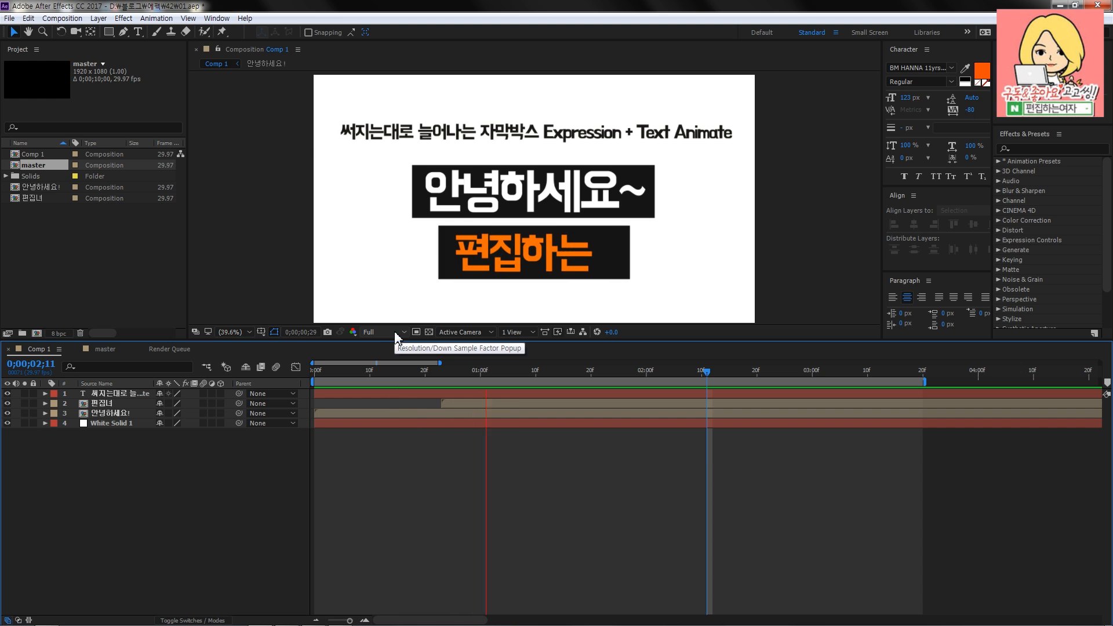
{"action": "key", "text": "space"}
{"action": "left_click", "coordinate": [106, 349]}
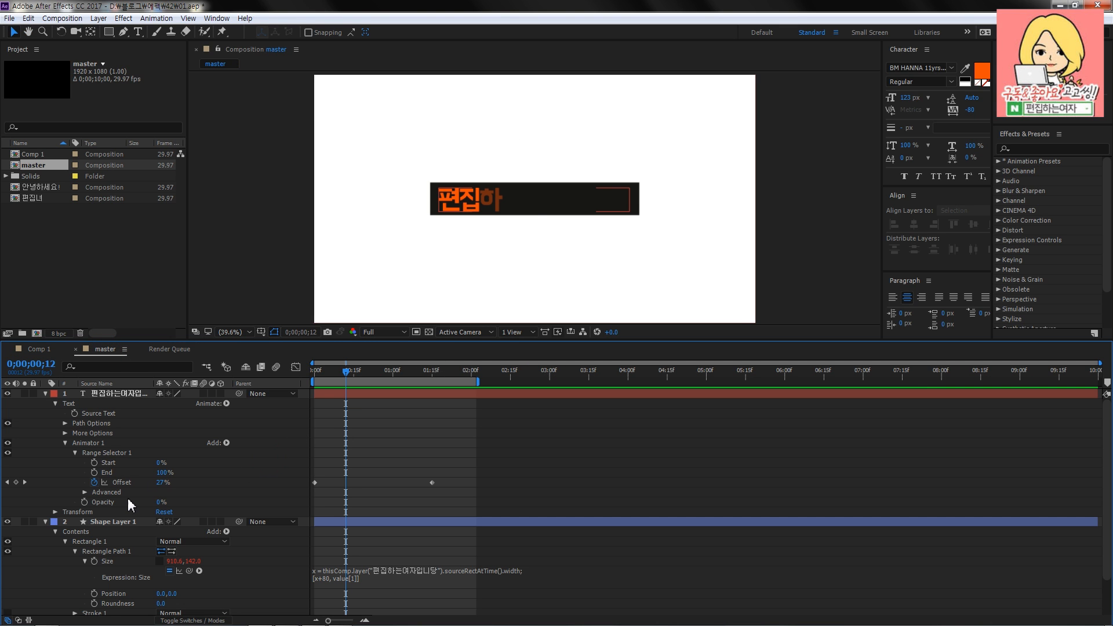
- Expand the Advanced settings of Range Selector 1 on the text layer and set Smoothness to 0%
{"action": "left_click", "coordinate": [111, 503]}
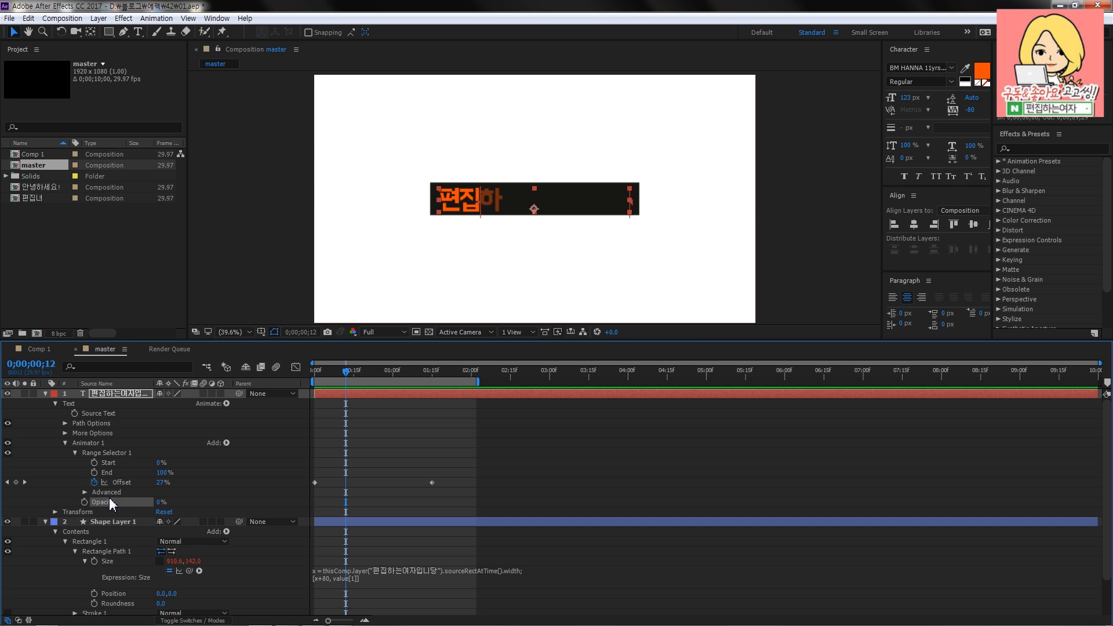
{"action": "left_click", "coordinate": [110, 493]}
{"action": "left_click", "coordinate": [84, 493]}
{"action": "scroll", "coordinate": [304, 469], "scroll_direction": "down", "scroll_amount": 1}
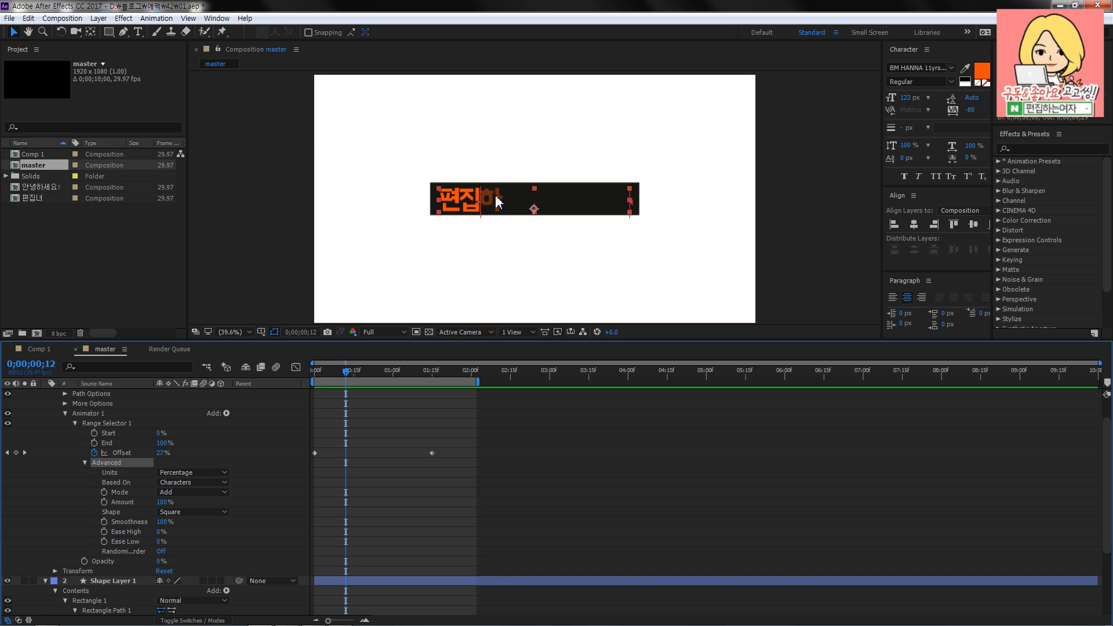
{"action": "scroll", "coordinate": [458, 210], "scroll_direction": "up", "scroll_amount": 5}
{"action": "mouse_move", "coordinate": [351, 374]}
{"action": "left_mouse_down"}
{"action": "mouse_move", "coordinate": [341, 372]}
{"action": "mouse_move", "coordinate": [361, 373]}
{"action": "mouse_move", "coordinate": [338, 372]}
{"action": "left_mouse_up"}
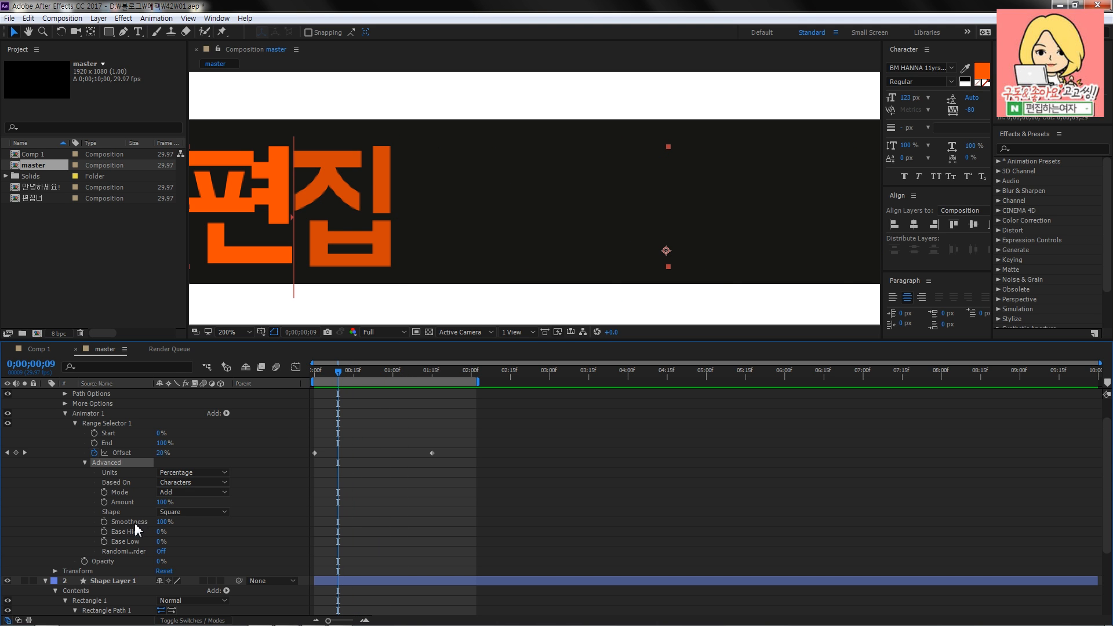
{"action": "left_click", "coordinate": [163, 521]}
{"action": "type", "text": "0"}
{"action": "key", "text": "Return"}
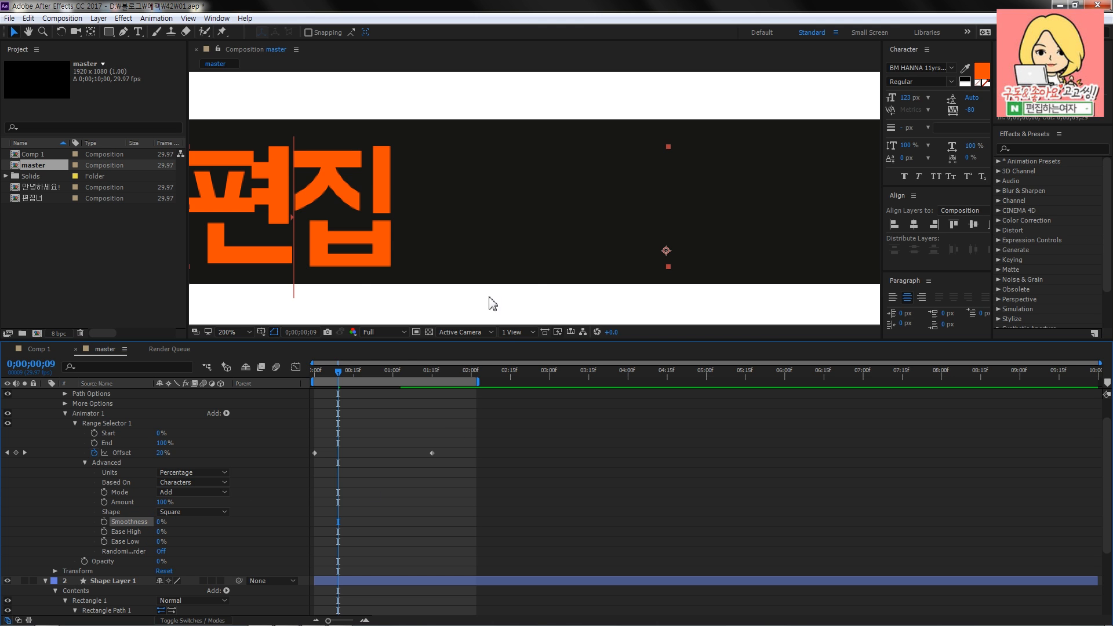
- Play back the reveal at 100% view to check how the characters appear without smoothing
{"action": "scroll", "coordinate": [530, 273], "scroll_direction": "down", "scroll_amount": 1}
{"action": "left_click_drag", "start_coordinate": [542, 269], "coordinate": [482, 276]}
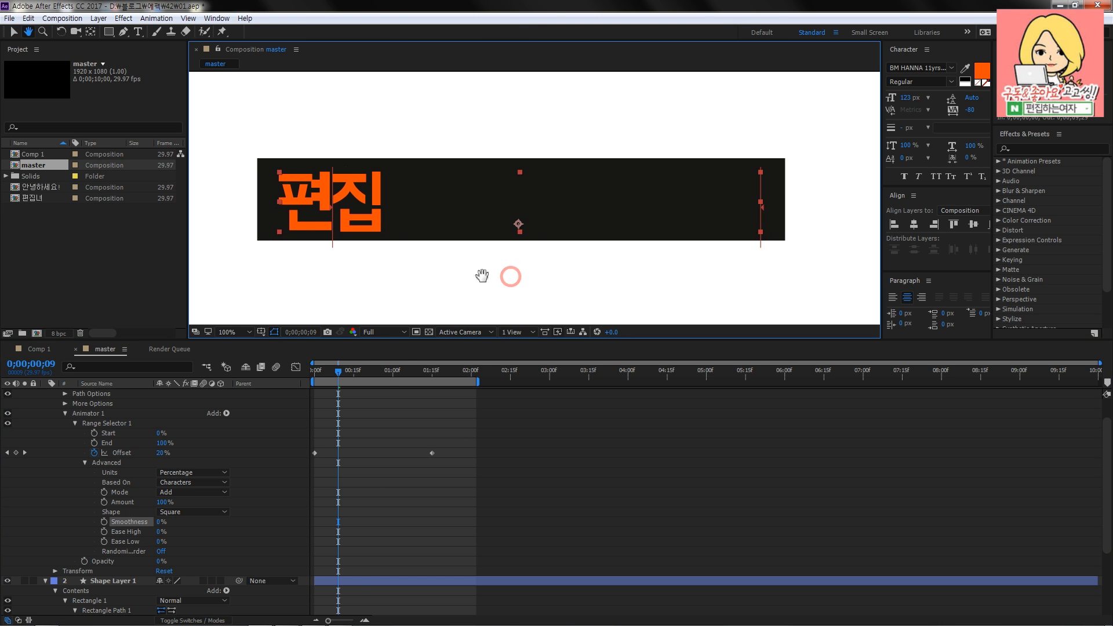
{"action": "key", "text": "space"}
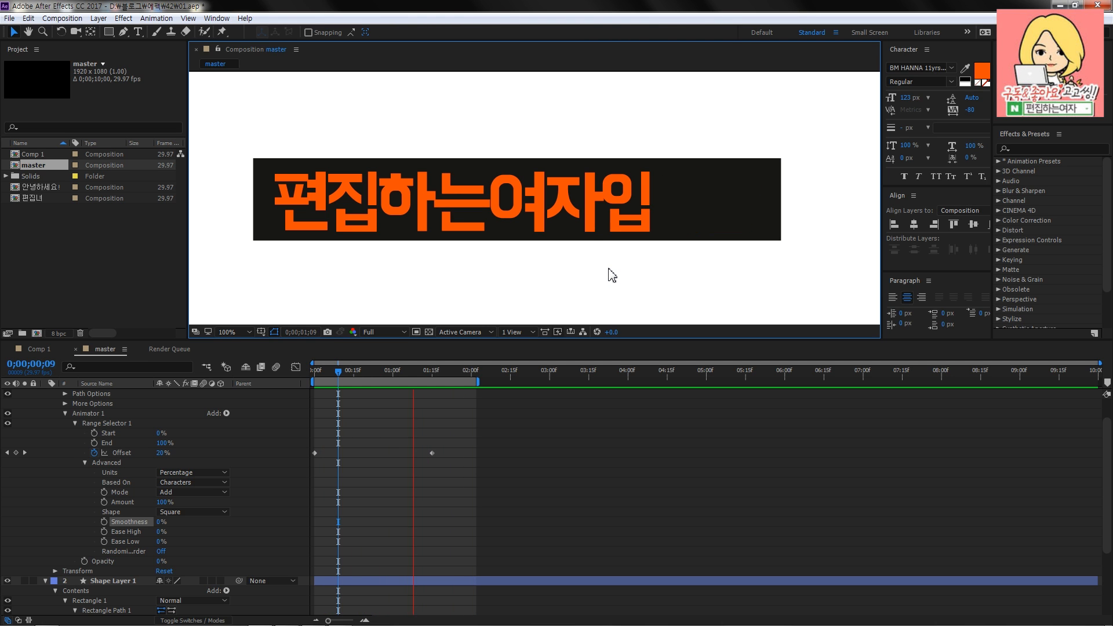
{"action": "key", "text": "space"}
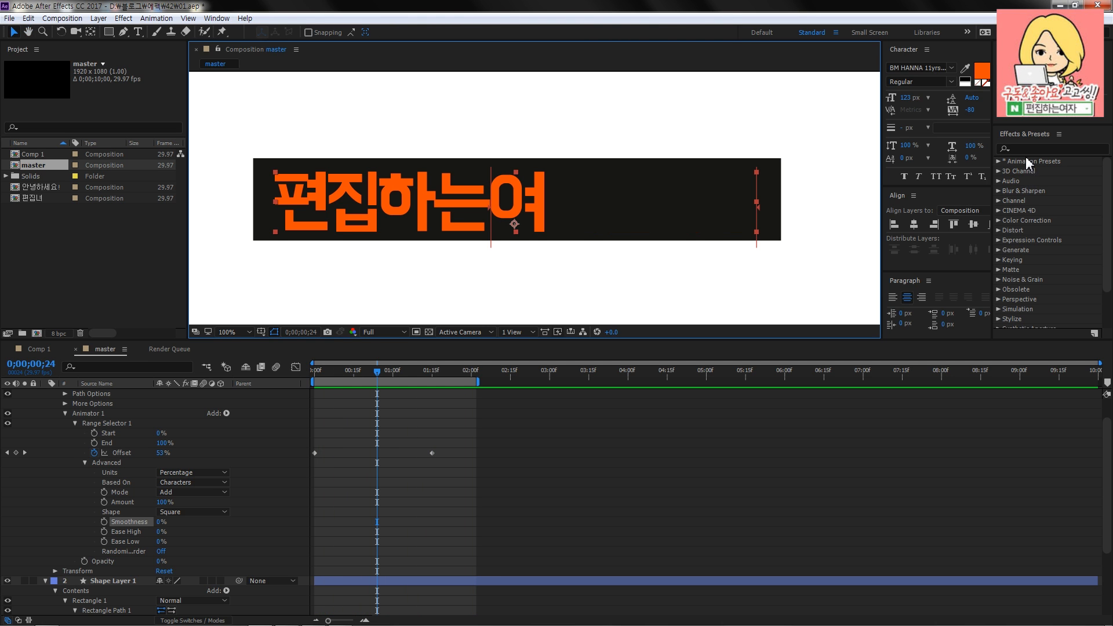
- Search the effects and presets for "typ" to locate the Typewriter animation preset
{"action": "left_click", "coordinate": [1028, 149]}
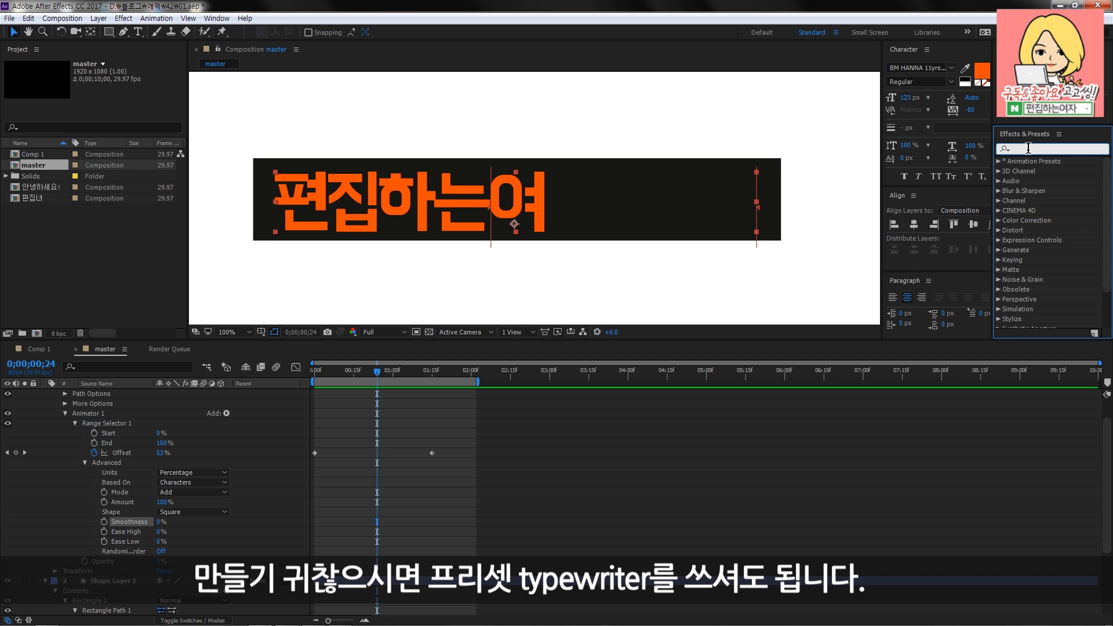
{"action": "type", "text": "typ"}
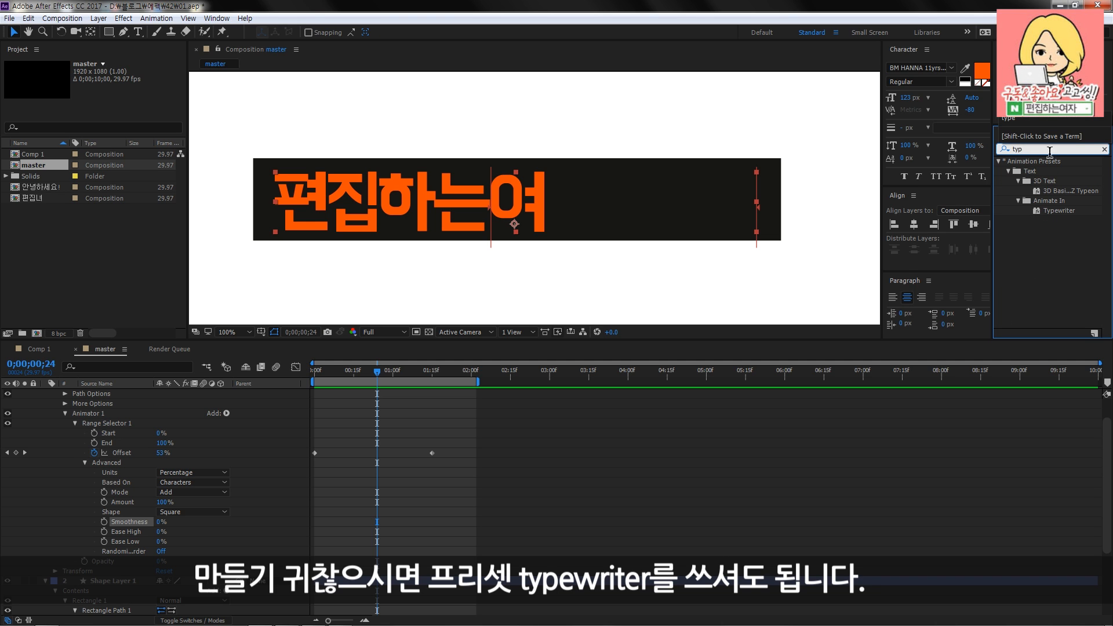
{"action": "left_click_drag", "start_coordinate": [1067, 218], "coordinate": [531, 457]}
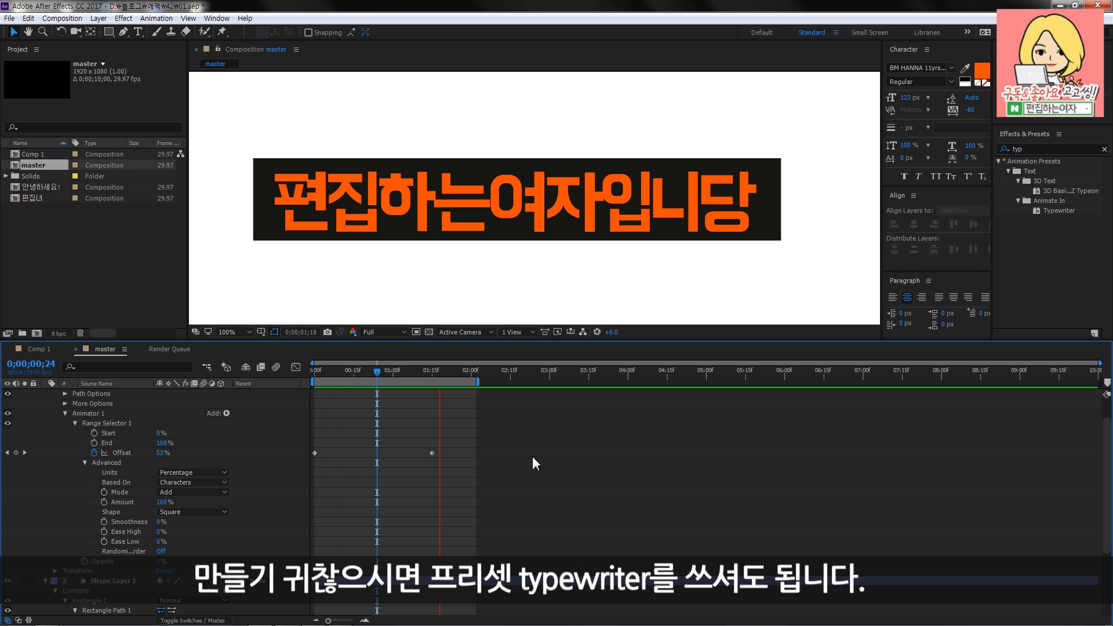
- Replay the caption from the first frame and return the playhead to 0;00;00;00
{"action": "key", "text": "space"}
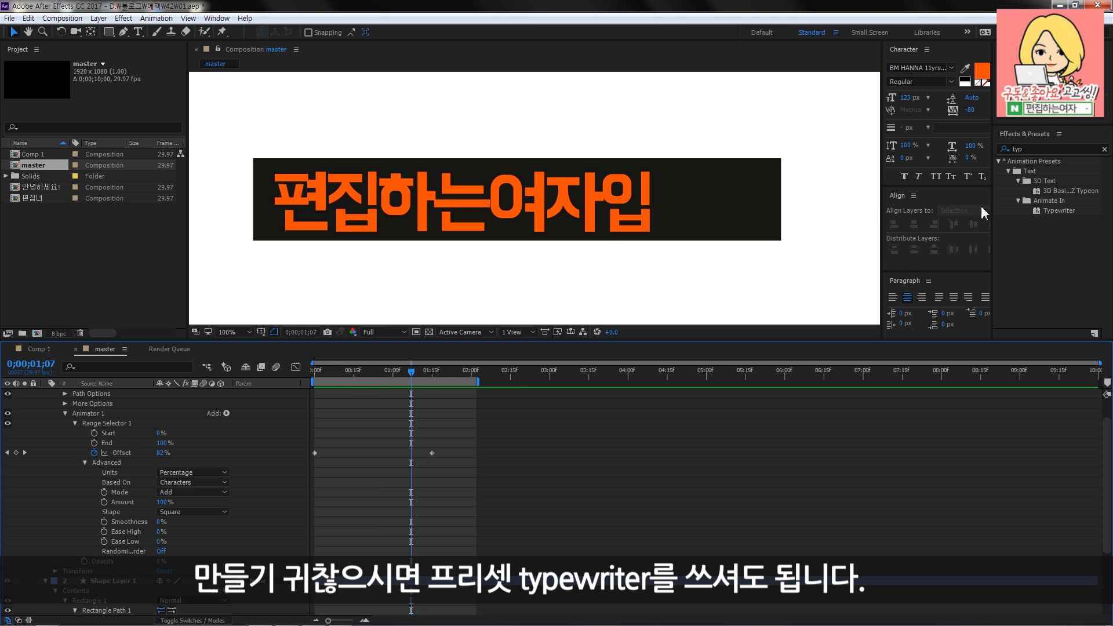
{"action": "left_click", "coordinate": [314, 372]}
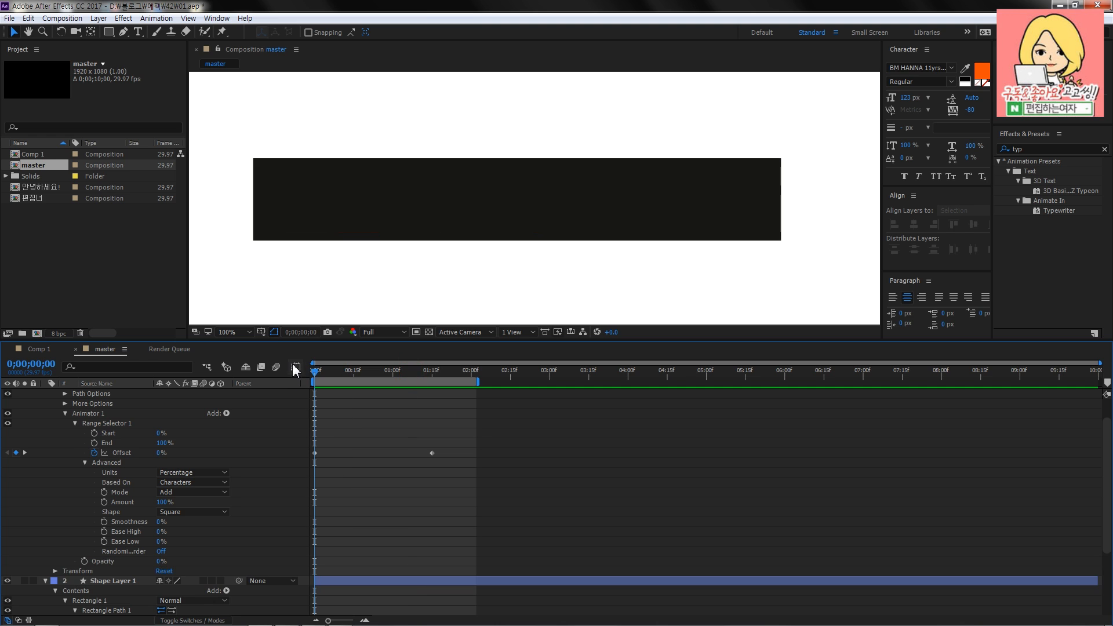
{"action": "key", "text": "space"}
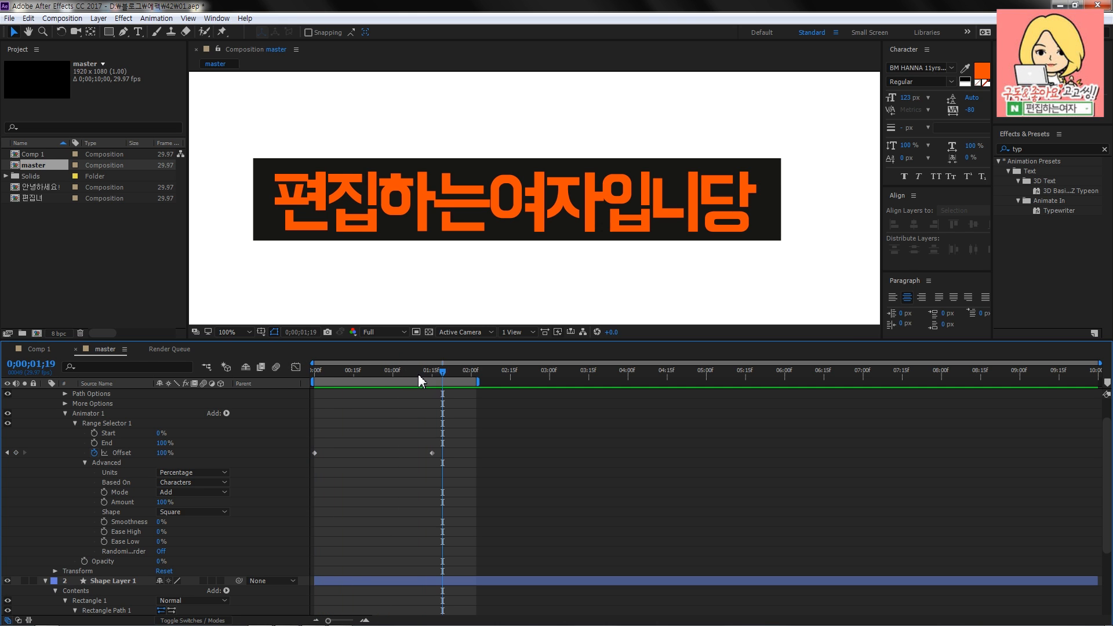
{"action": "key", "text": "space"}
{"action": "mouse_move", "coordinate": [319, 374]}
{"action": "left_mouse_down"}
{"action": "mouse_move", "coordinate": [464, 375]}
{"action": "mouse_move", "coordinate": [318, 376]}
{"action": "left_mouse_up"}
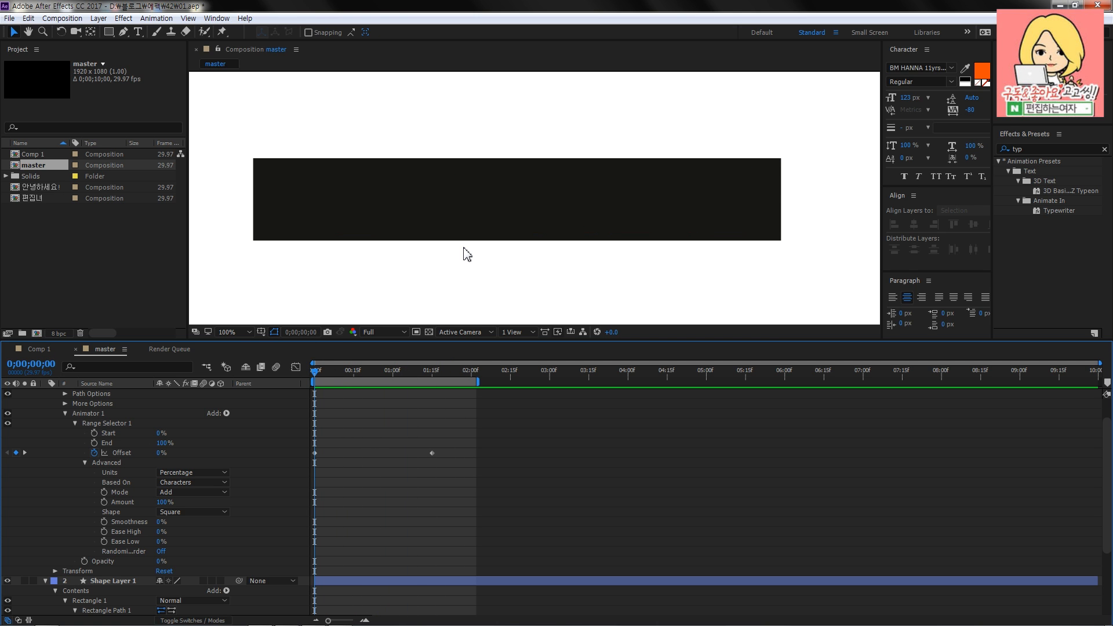
{"action": "mouse_move", "coordinate": [316, 377]}
{"action": "left_mouse_down"}
{"action": "mouse_move", "coordinate": [434, 377]}
{"action": "mouse_move", "coordinate": [317, 378]}
{"action": "left_mouse_up"}
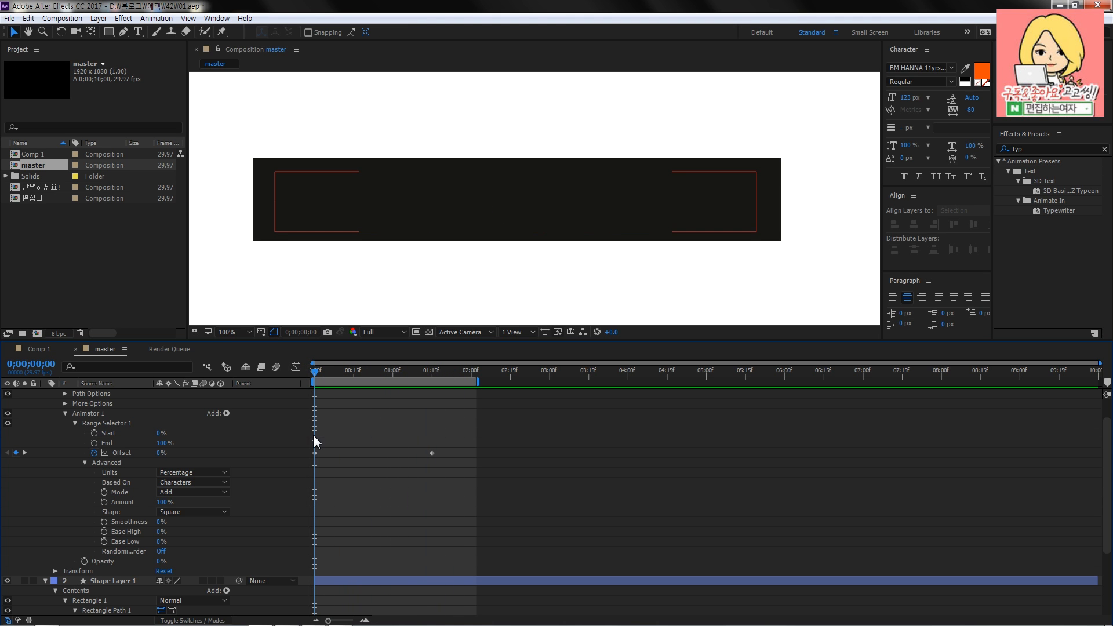
- Add a Tracking property to Animator 1 of the text layer
{"action": "scroll", "coordinate": [295, 442], "scroll_direction": "up", "scroll_amount": 1}
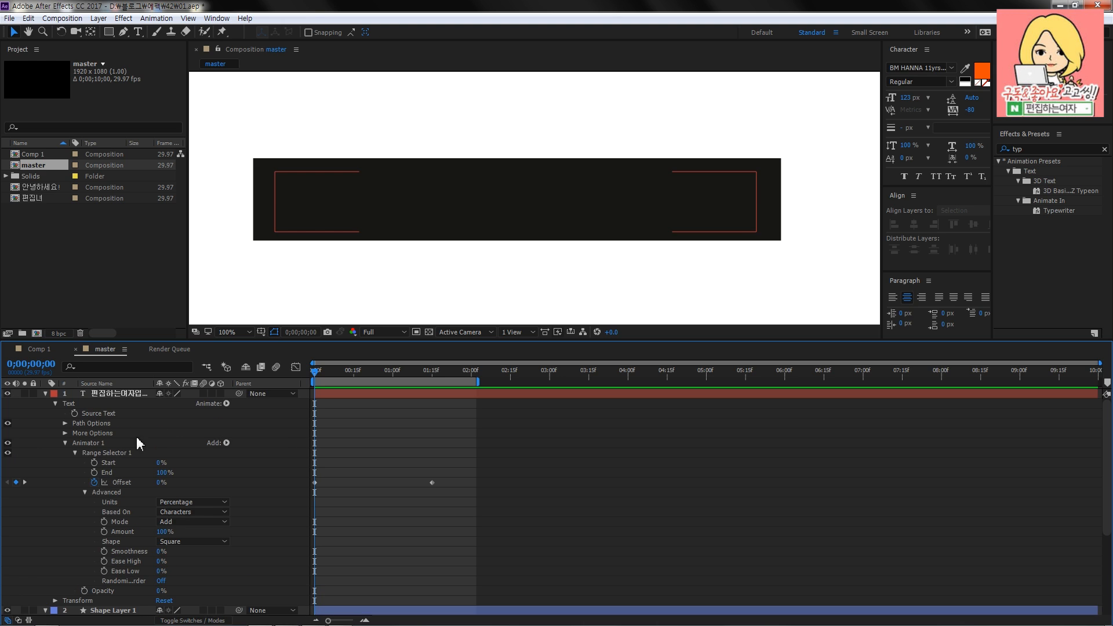
{"action": "left_click", "coordinate": [92, 443]}
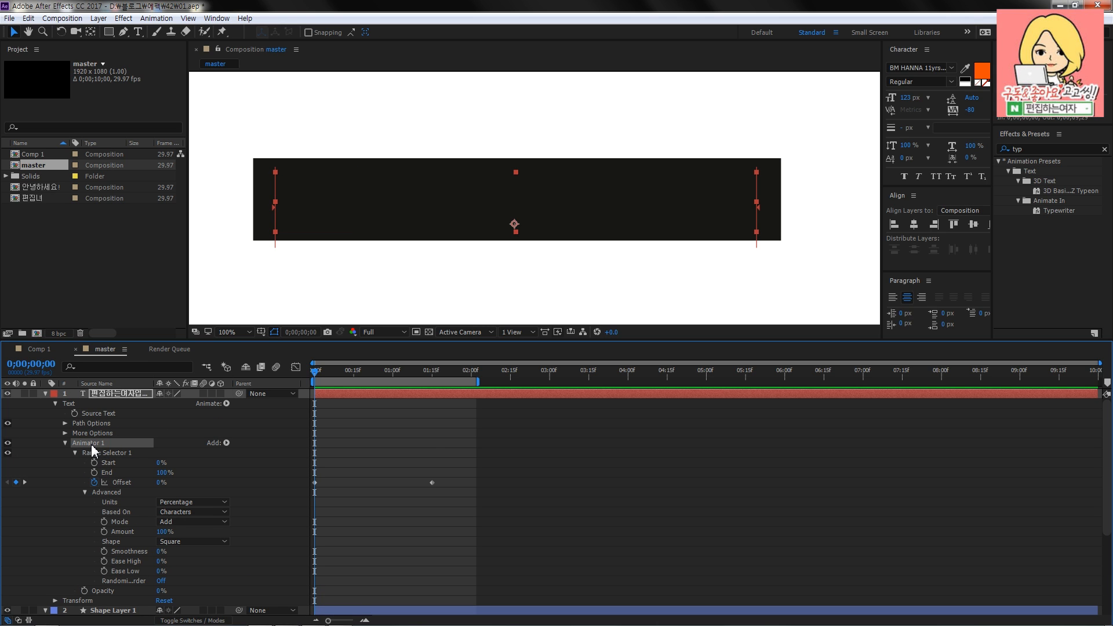
{"action": "left_click", "coordinate": [226, 443]}
{"action": "mouse_move", "coordinate": [279, 450]}
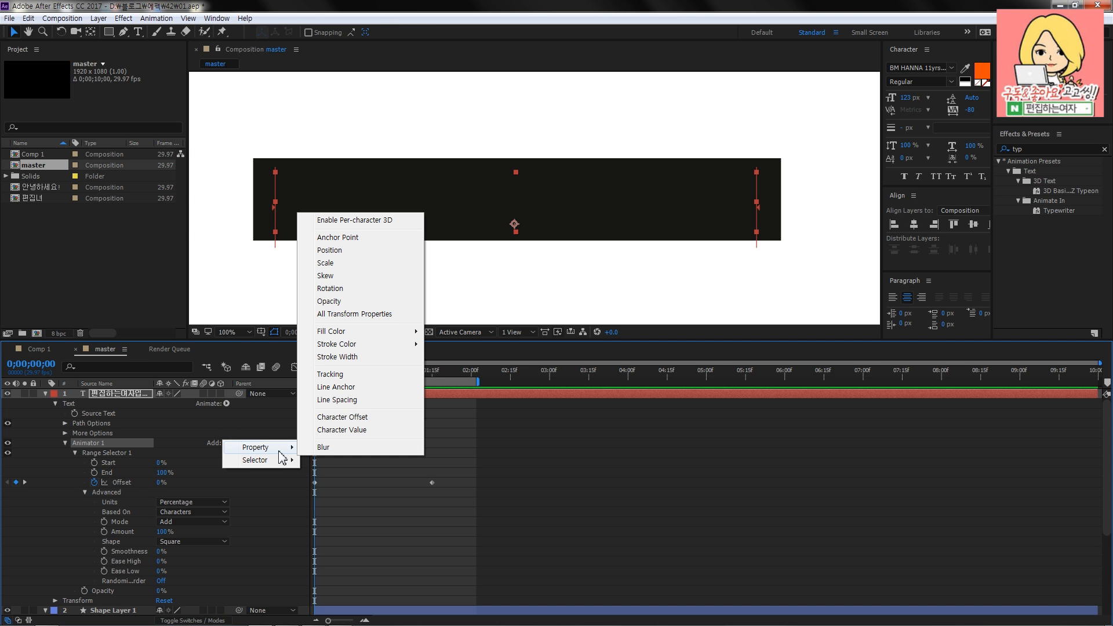
{"action": "left_click", "coordinate": [365, 377]}
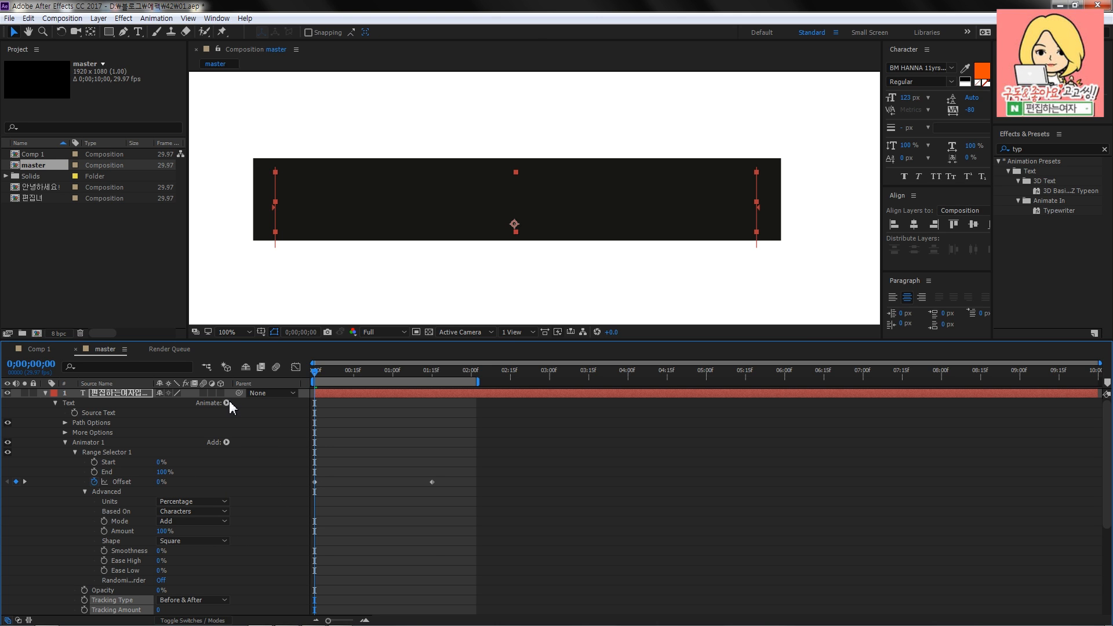
{"action": "scroll", "coordinate": [277, 422], "scroll_direction": "down", "scroll_amount": 2}
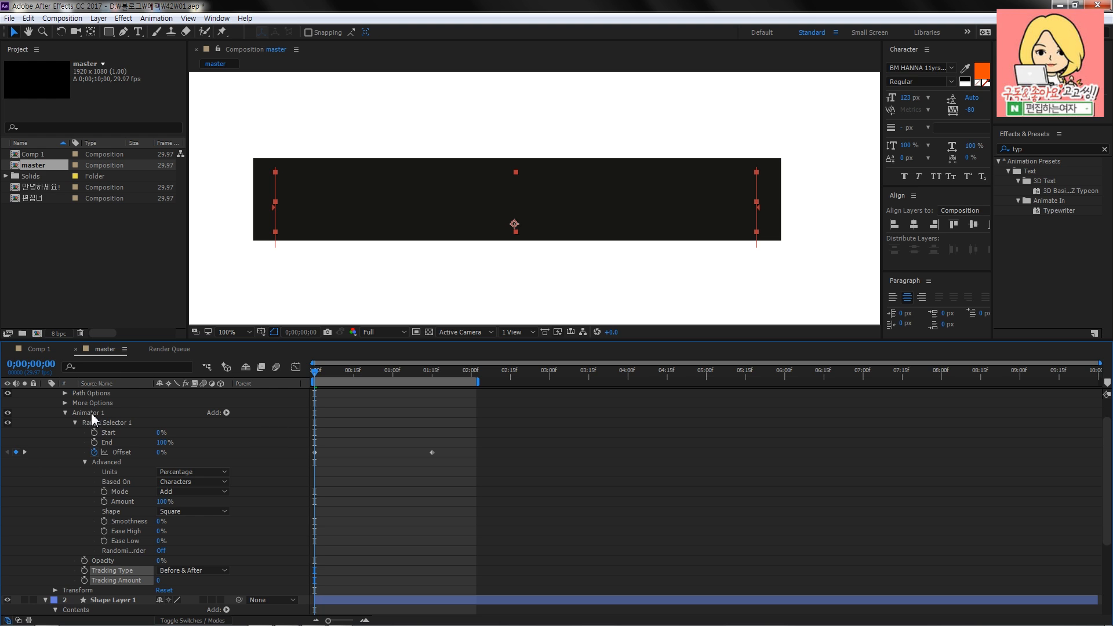
{"action": "left_click", "coordinate": [226, 413]}
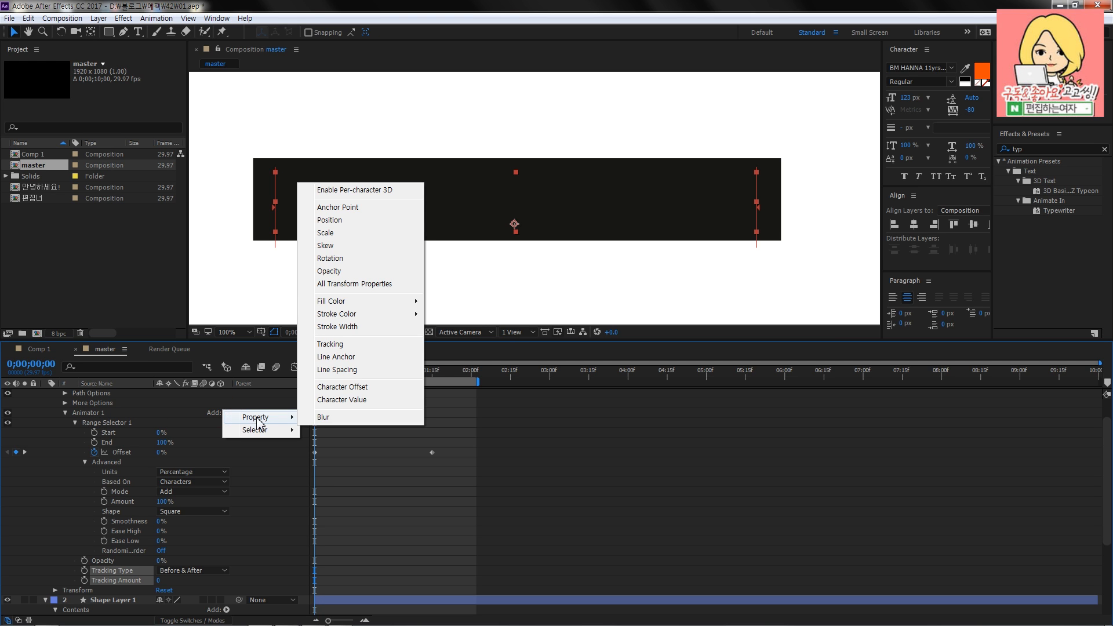
{"action": "left_click", "coordinate": [277, 507]}
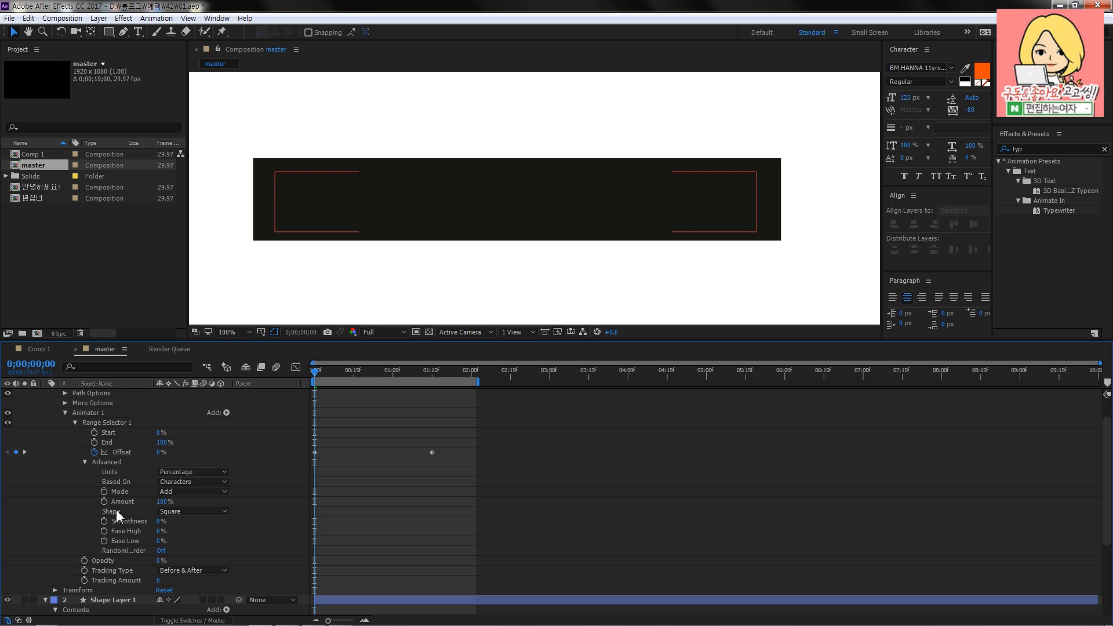
{"action": "left_click", "coordinate": [88, 412]}
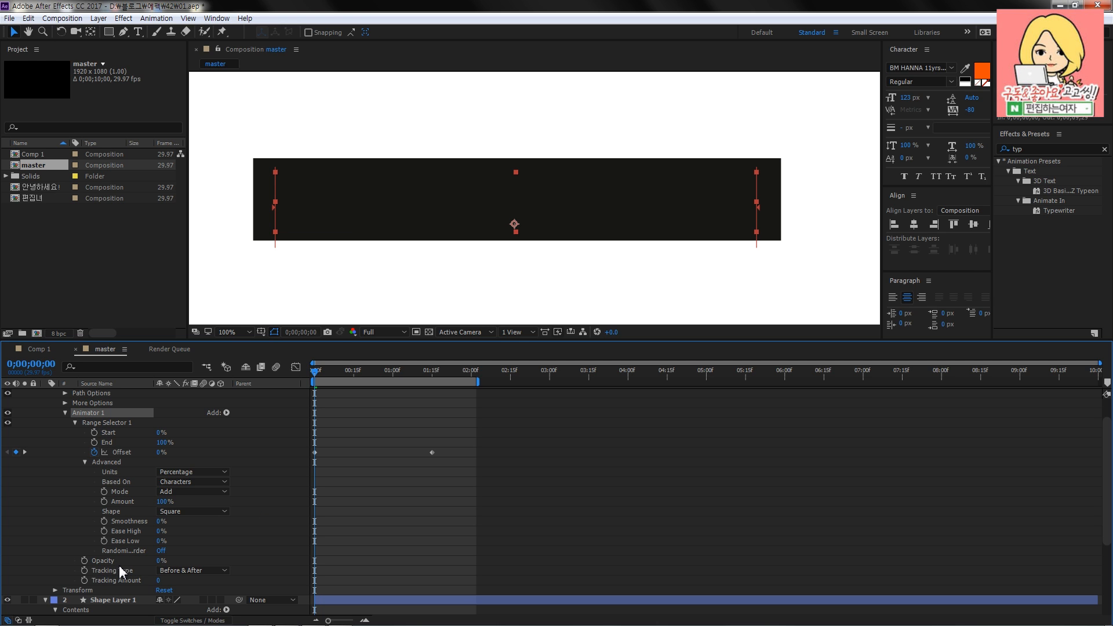
{"action": "left_click", "coordinate": [63, 412]}
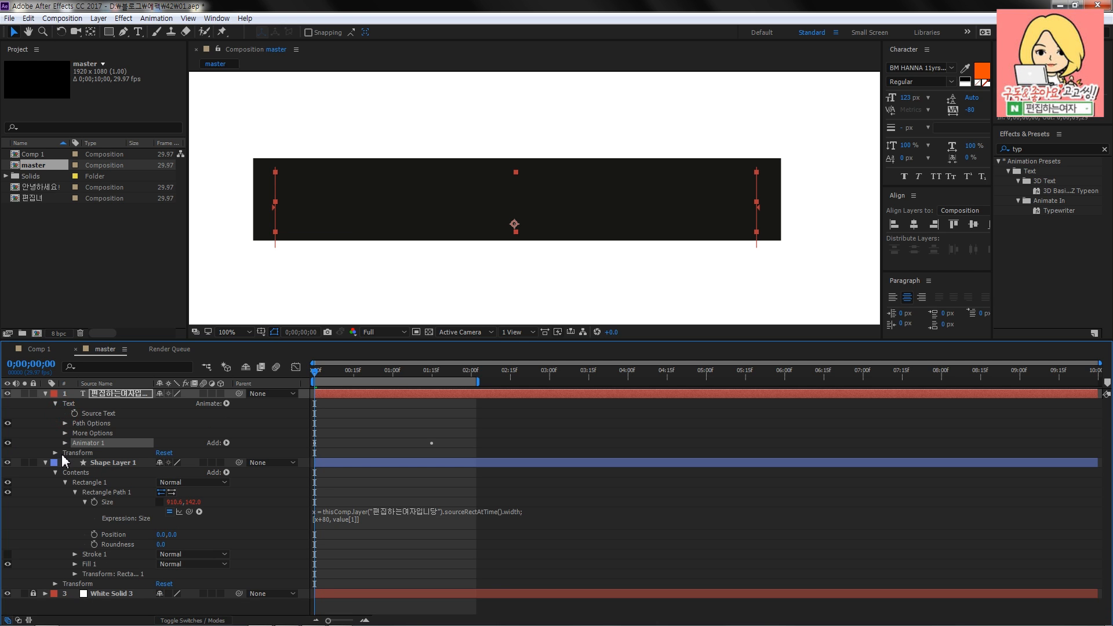
{"action": "left_click", "coordinate": [64, 443]}
- Set Animator 1's Tracking Amount to -90 and preview the caption box from the first frame
{"action": "scroll", "coordinate": [174, 568], "scroll_direction": "down", "scroll_amount": 2}
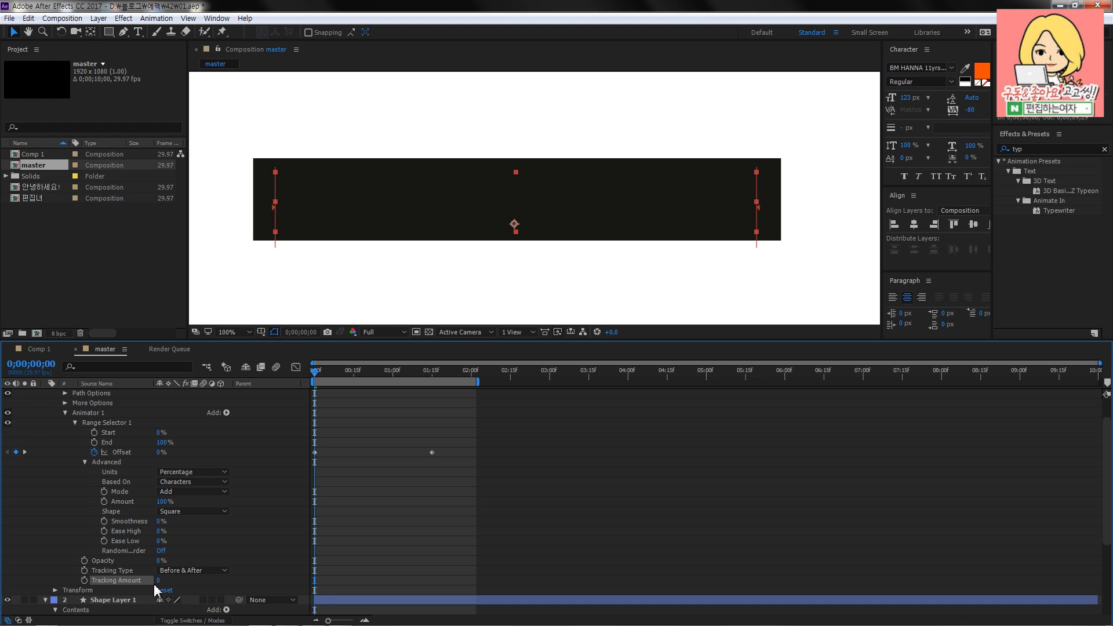
{"action": "left_click_drag", "start_coordinate": [160, 587], "coordinate": [104, 582]}
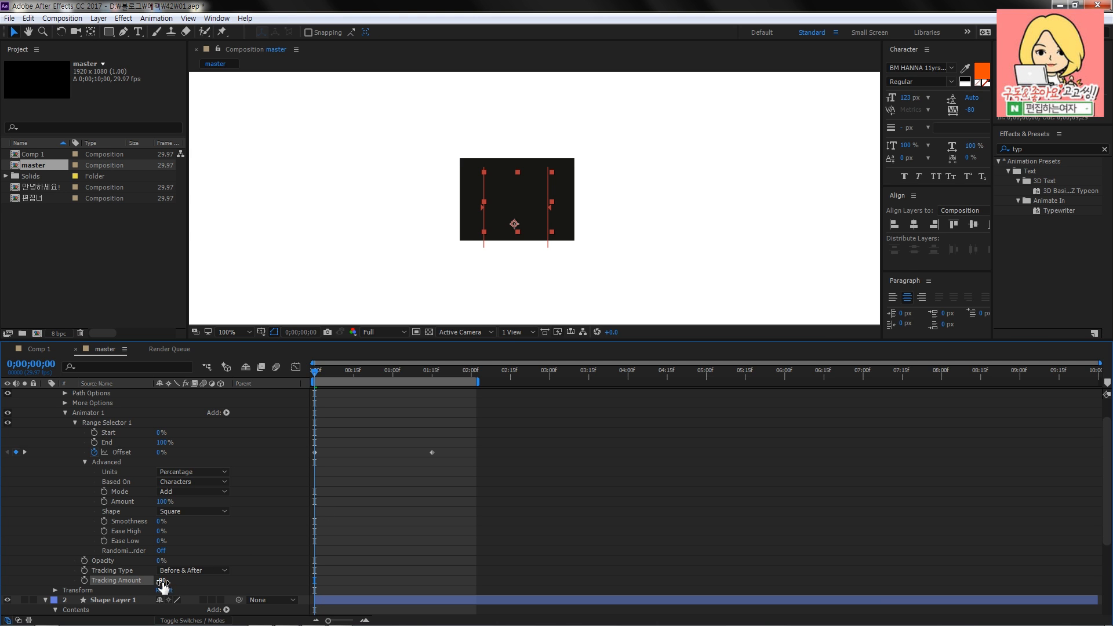
{"action": "mouse_move", "coordinate": [162, 582]}
{"action": "left_mouse_down"}
{"action": "mouse_move", "coordinate": [141, 579]}
{"action": "mouse_move", "coordinate": [153, 578]}
{"action": "left_mouse_up"}
{"action": "left_click_drag", "start_coordinate": [156, 578], "coordinate": [157, 577]}
{"action": "scroll", "coordinate": [387, 508], "scroll_direction": "up", "scroll_amount": 2}
{"action": "left_click", "coordinate": [566, 435]}
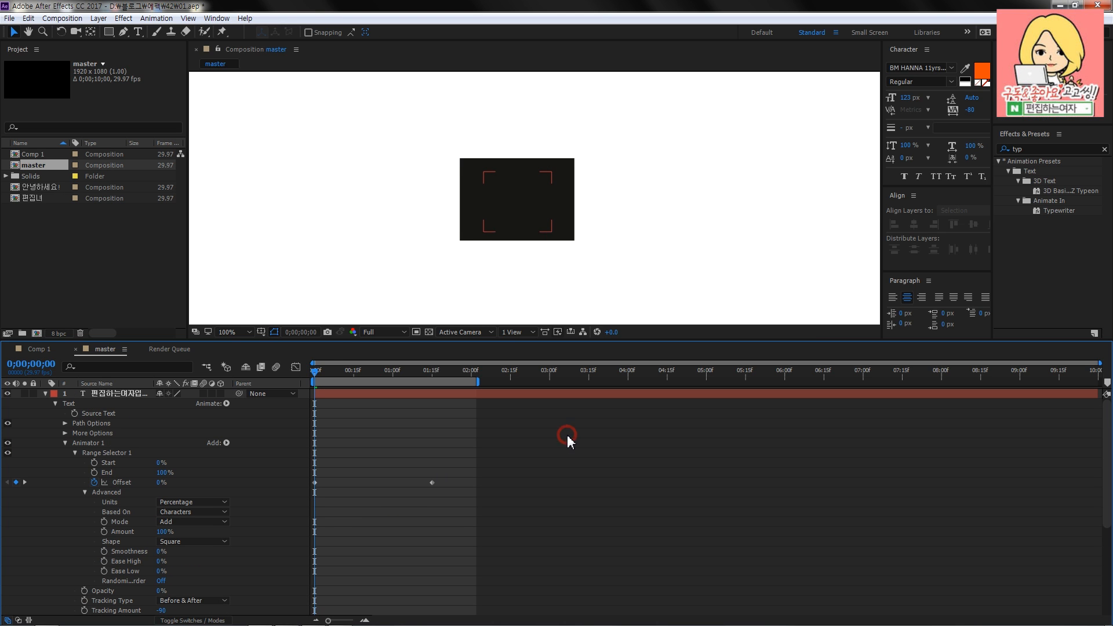
{"action": "key", "text": "space"}
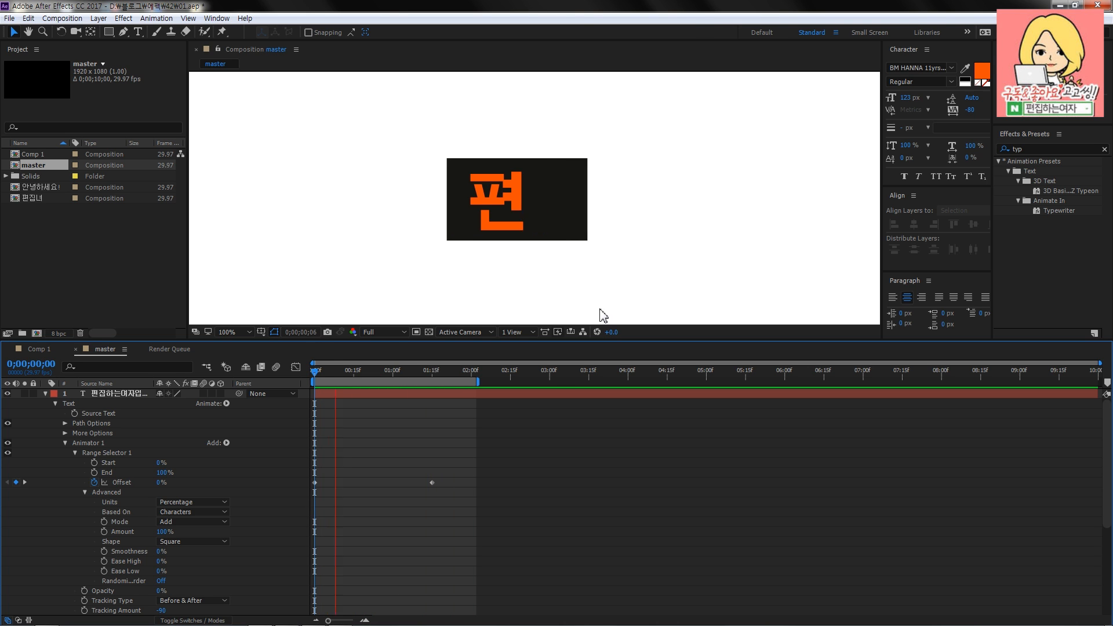
- Play the caption from about frame 7 and scrub to 0;00;01;16 to examine how the box widens with the text
{"action": "left_click", "coordinate": [332, 371]}
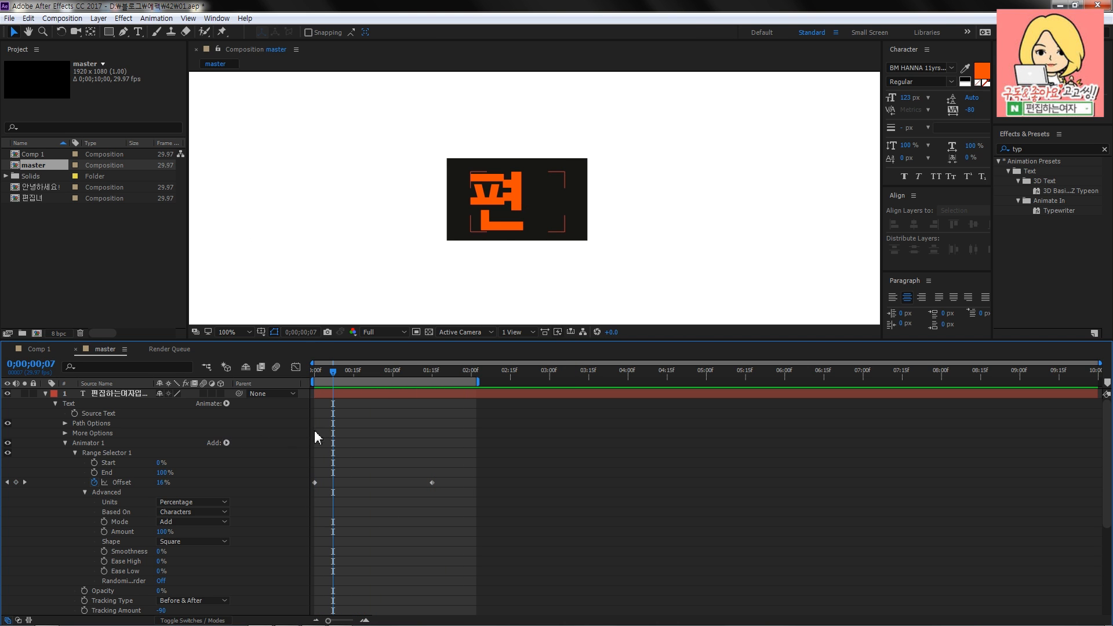
{"action": "scroll", "coordinate": [331, 431], "scroll_direction": "down", "scroll_amount": 2}
{"action": "left_click", "coordinate": [122, 572]}
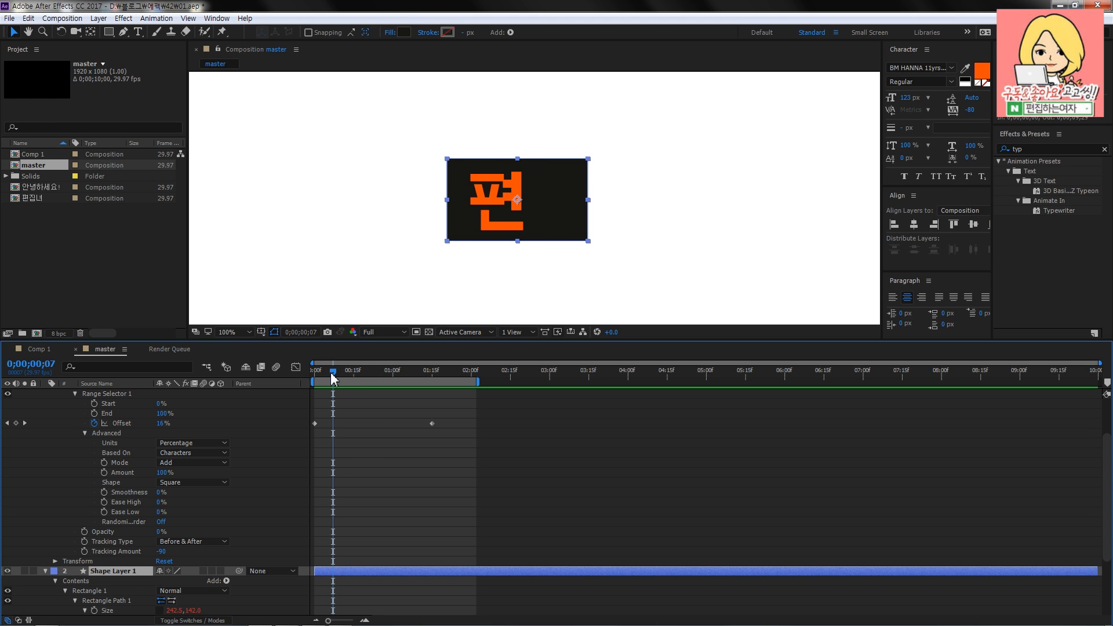
{"action": "key", "text": "space"}
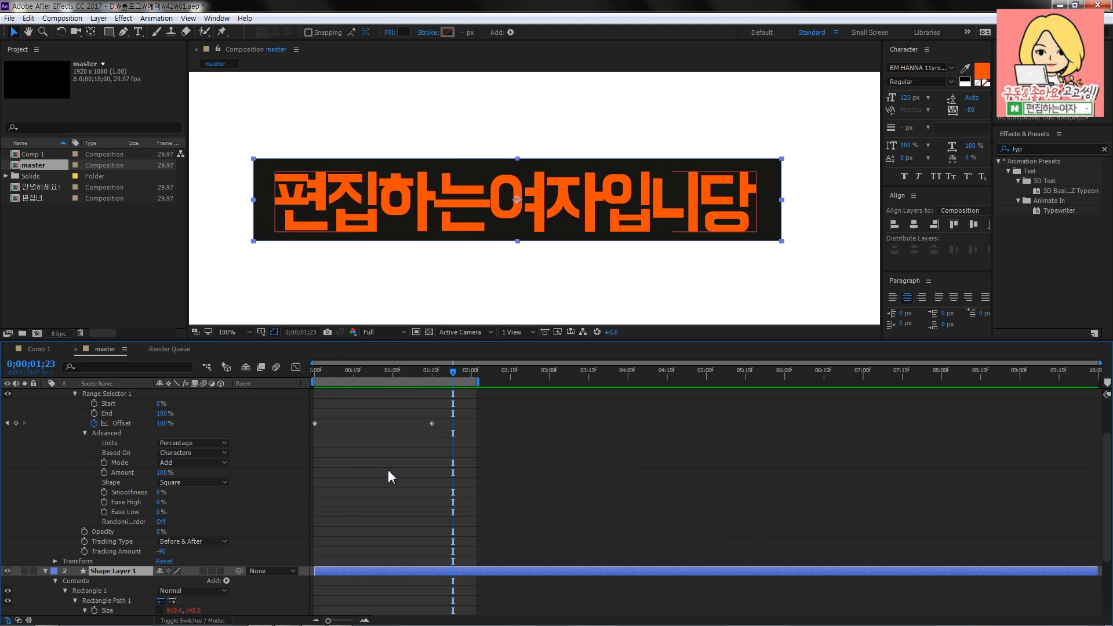
{"action": "scroll", "coordinate": [388, 470], "scroll_direction": "up", "scroll_amount": 2}
{"action": "left_click_drag", "start_coordinate": [346, 373], "coordinate": [434, 374]}
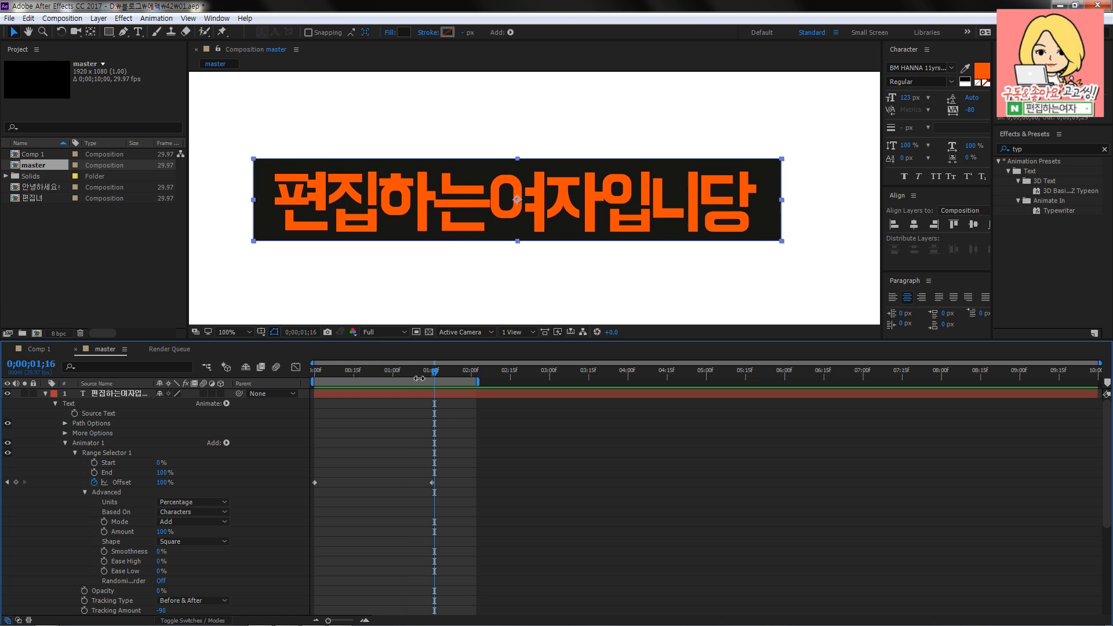
{"action": "left_click", "coordinate": [96, 447]}
{"action": "left_click", "coordinate": [253, 414]}
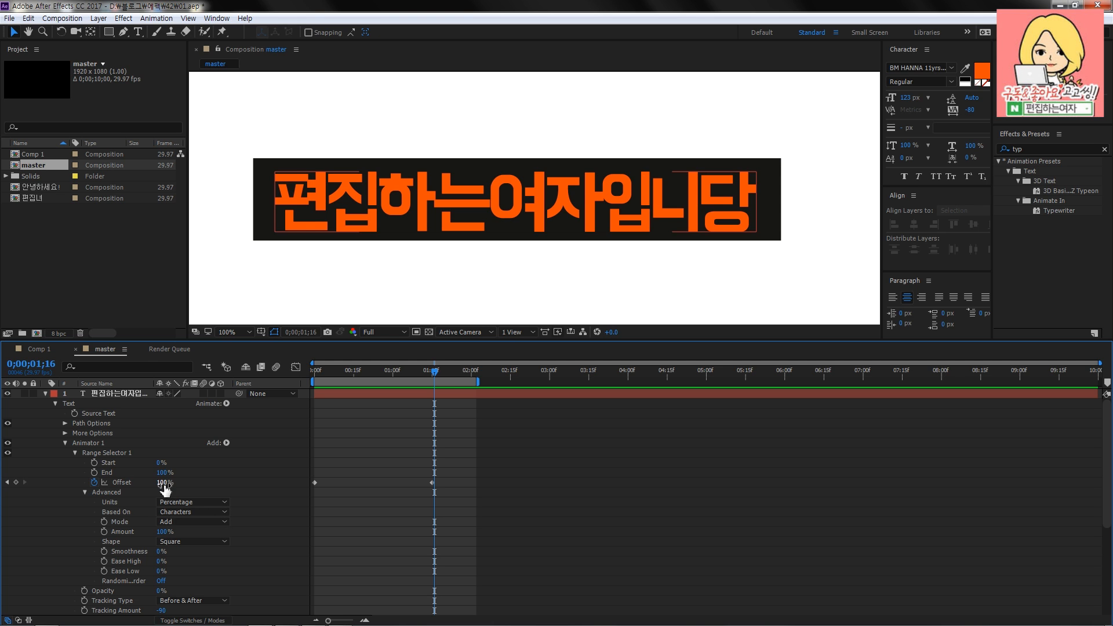
{"action": "left_click", "coordinate": [226, 443]}
{"action": "mouse_move", "coordinate": [264, 448]}
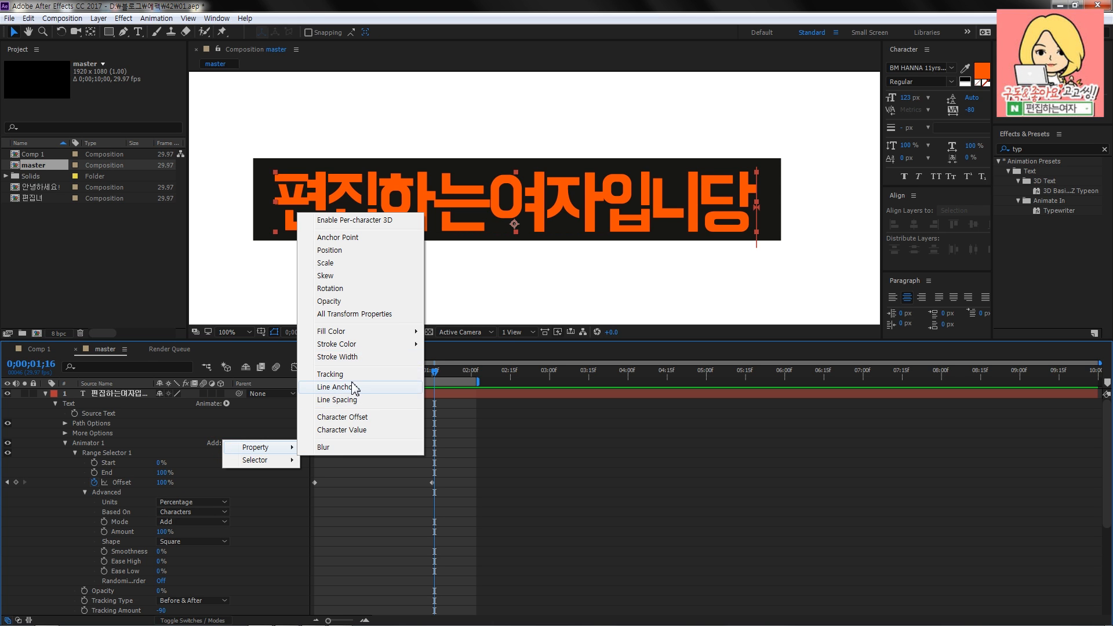
{"action": "left_click", "coordinate": [574, 458]}
- Preview the caption animation from the first frame and stop playback after the full text appears
{"action": "left_click_drag", "start_coordinate": [432, 374], "coordinate": [228, 385]}
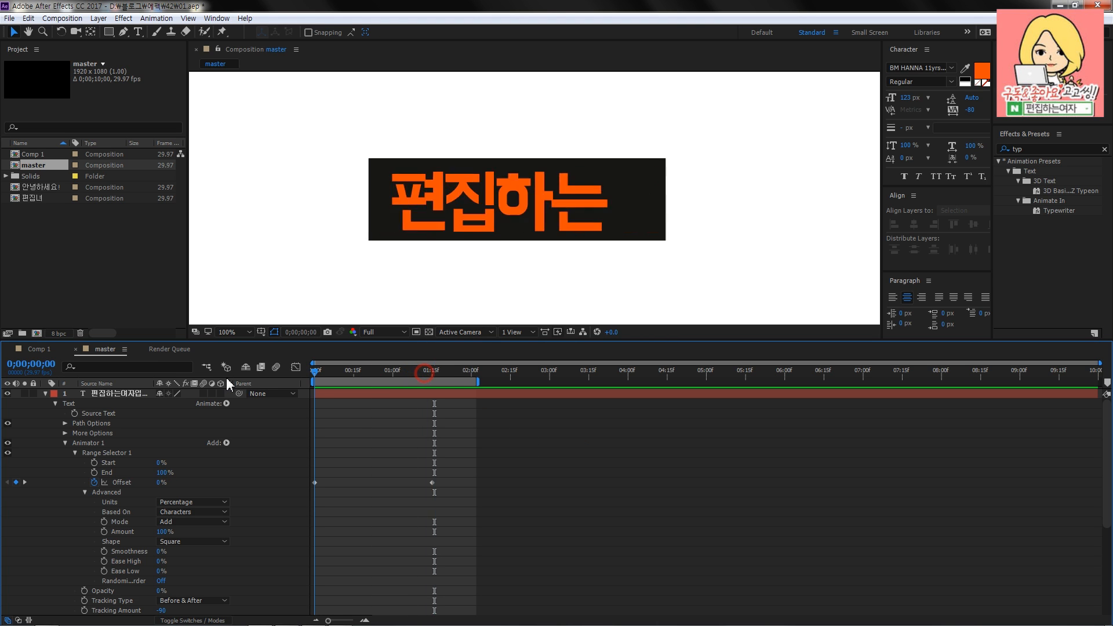
{"action": "key", "text": "space"}
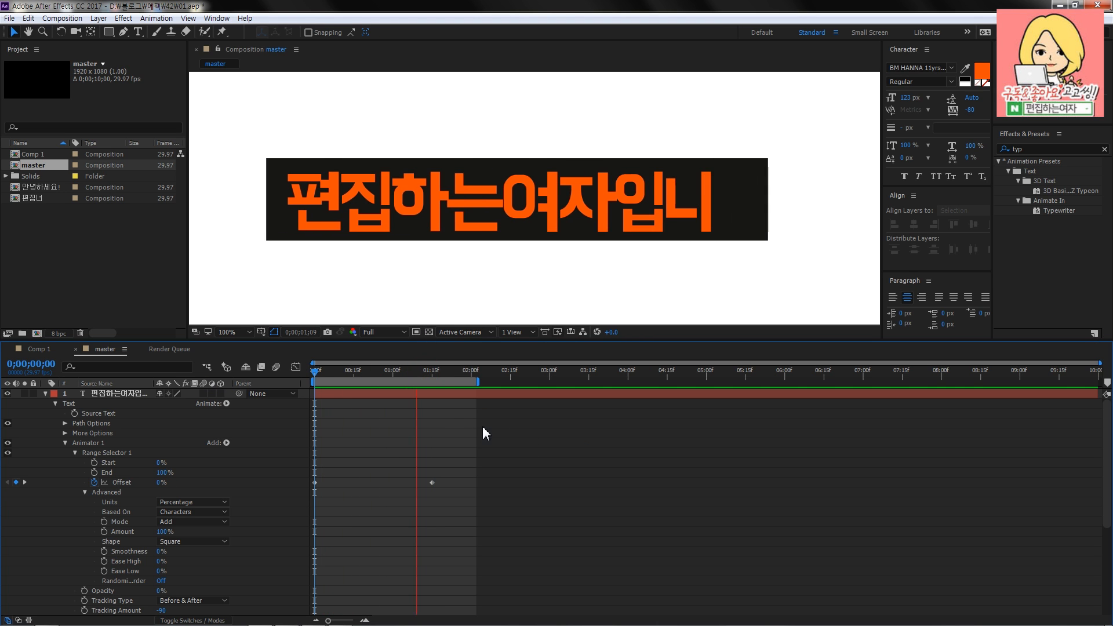
{"action": "key", "text": "space"}
- Collapse the text layer's properties and extend the end of the work area to about 0;00;08;12
{"action": "left_click", "coordinate": [45, 393]}
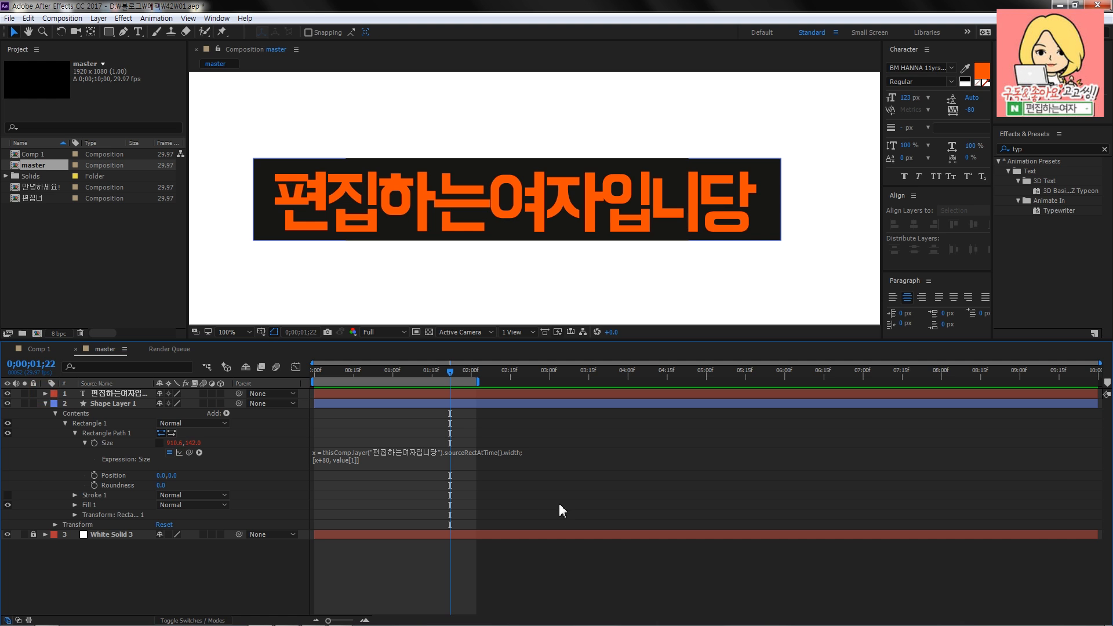
{"action": "left_click_drag", "start_coordinate": [478, 382], "coordinate": [972, 382]}
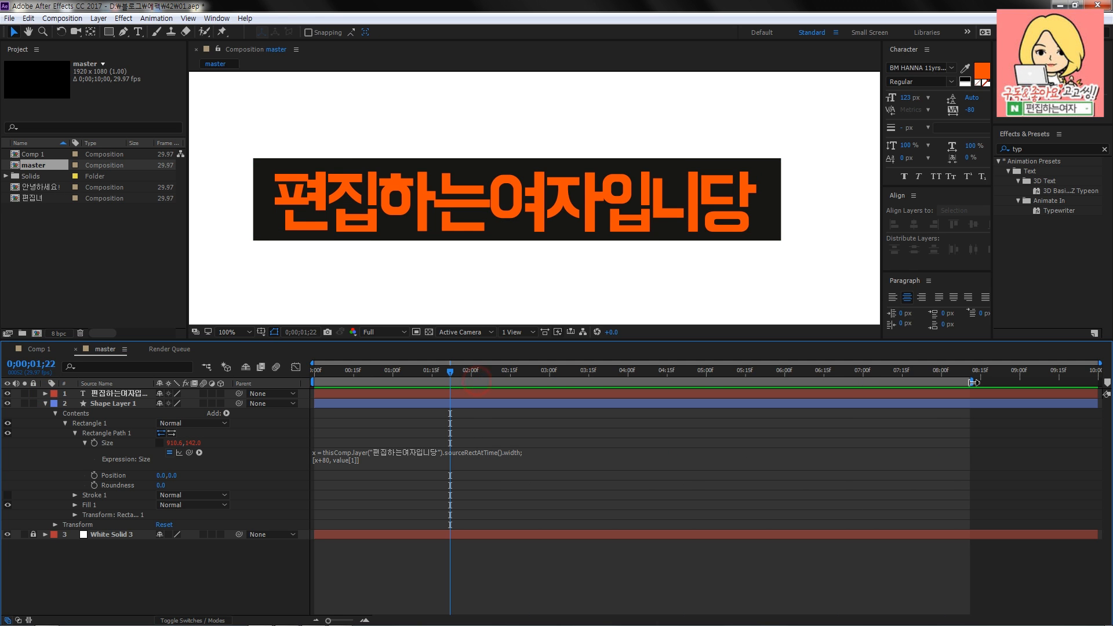
{"action": "scroll", "coordinate": [442, 278], "scroll_direction": "down", "scroll_amount": 2}
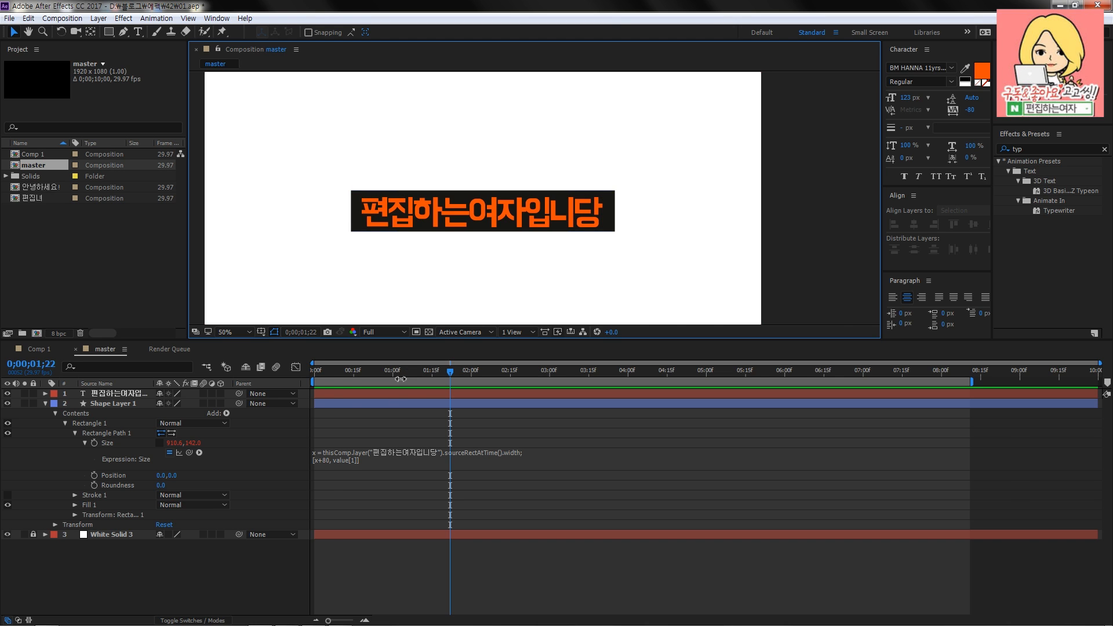
{"action": "left_click_drag", "start_coordinate": [325, 374], "coordinate": [456, 373]}
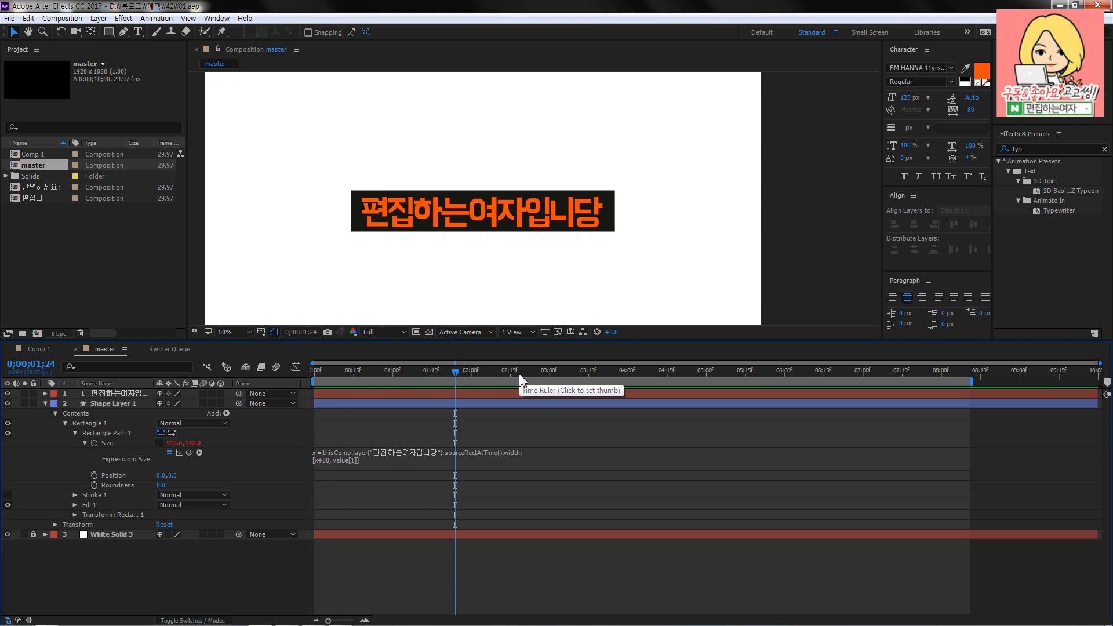
- Try shifting the text layer and Shape Layer 1 together to a later time, and undo the shift
{"action": "left_click", "coordinate": [471, 405]}
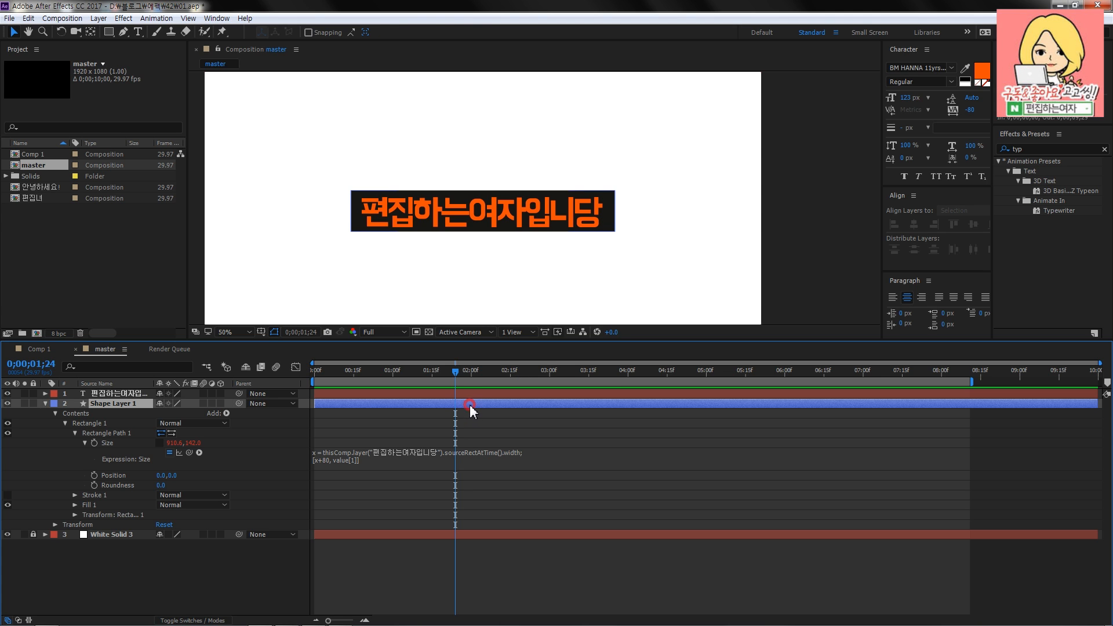
{"action": "left_click", "coordinate": [374, 393], "text": "shift"}
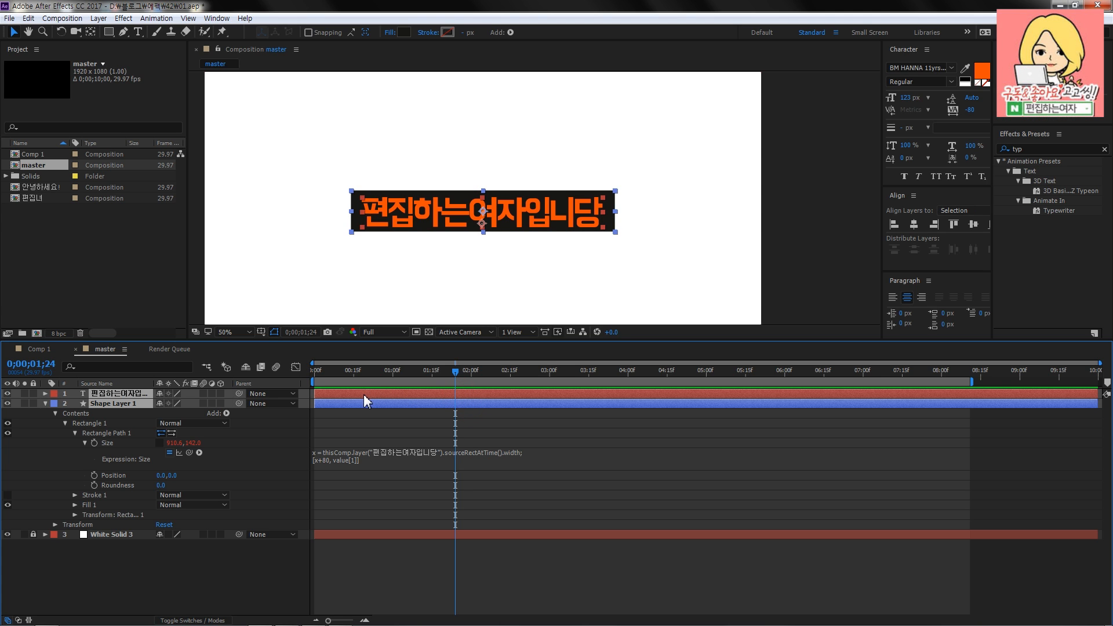
{"action": "left_click_drag", "start_coordinate": [374, 394], "coordinate": [532, 399]}
{"action": "left_click", "coordinate": [495, 606]}
{"action": "left_click_drag", "start_coordinate": [456, 372], "coordinate": [580, 379]}
{"action": "key", "text": "ctrl+z"}
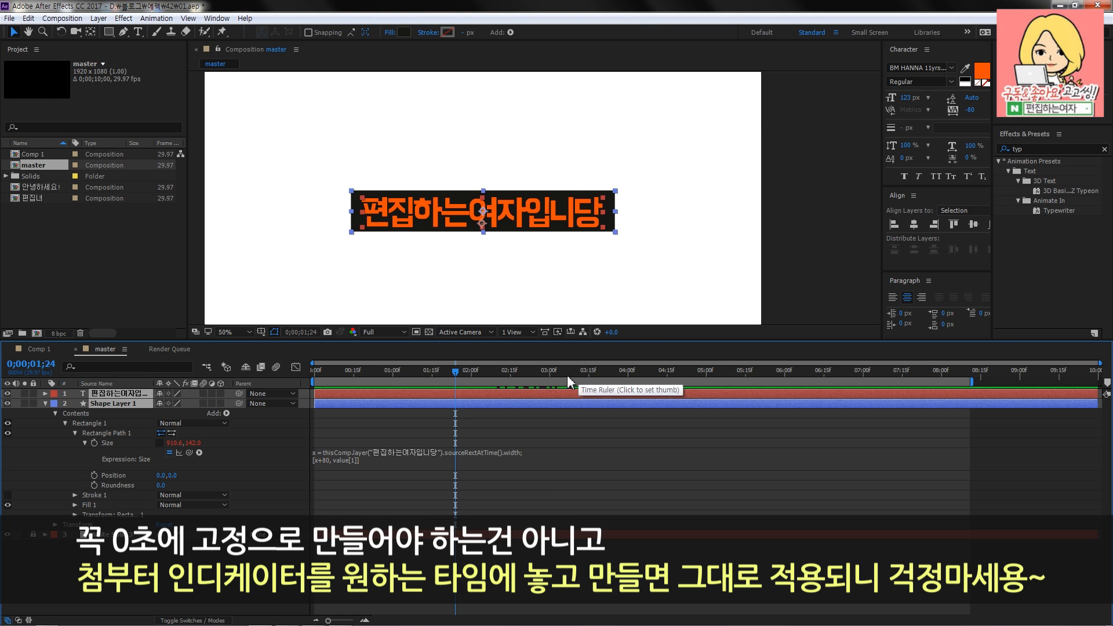
- Check how the caption pre-comps are arranged in Comp 1 and return to the master composition
{"action": "key", "text": "F2"}
{"action": "left_click", "coordinate": [50, 349]}
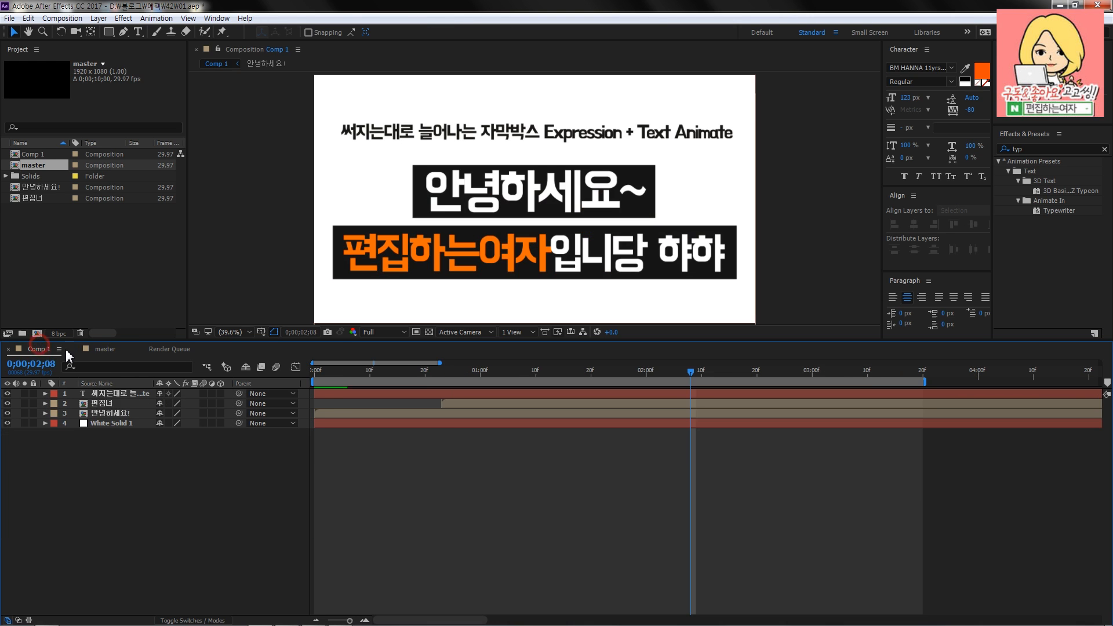
{"action": "left_click", "coordinate": [110, 349]}
- Pre-compose the text layer and Shape Layer 1 into a new composition named "자막"
{"action": "left_click", "coordinate": [124, 394]}
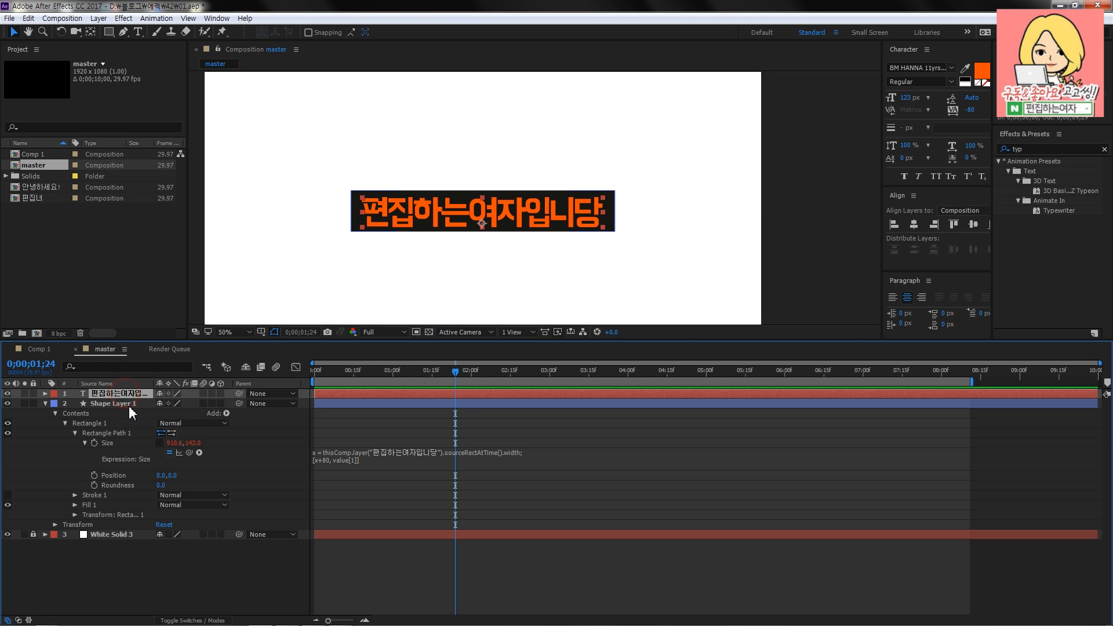
{"action": "left_click", "coordinate": [129, 406], "text": "shift"}
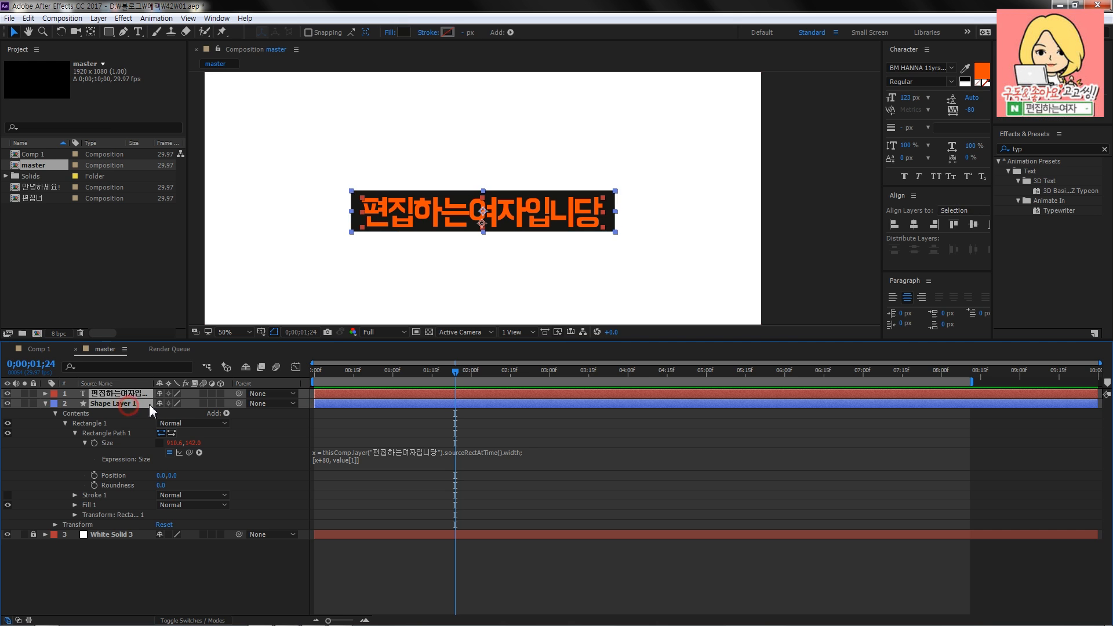
{"action": "left_click", "coordinate": [61, 18]}
{"action": "mouse_move", "coordinate": [99, 18]}
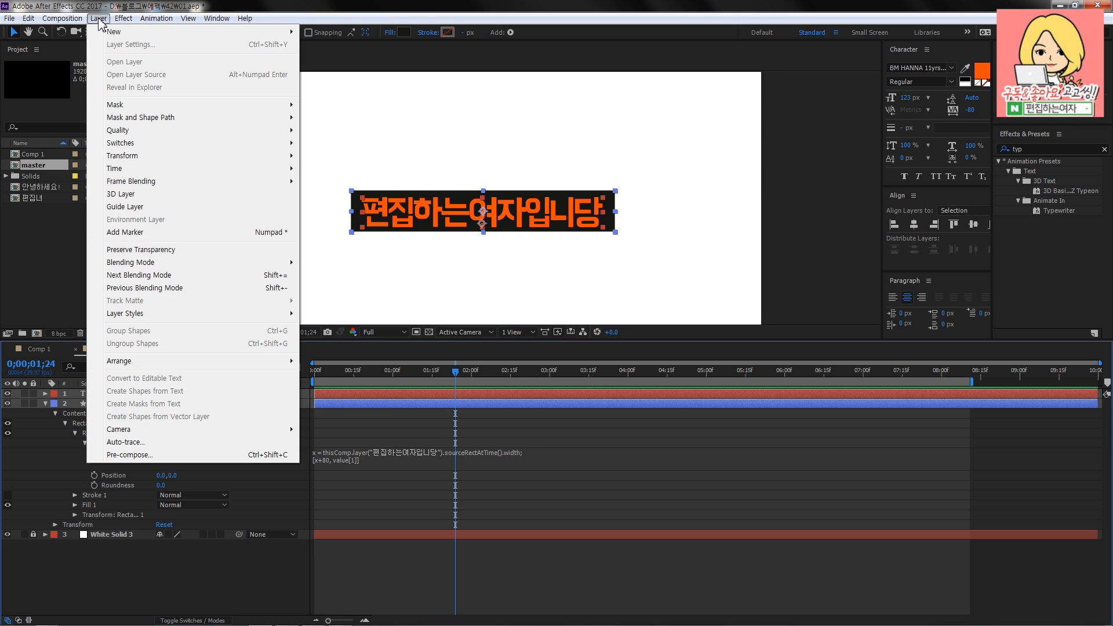
{"action": "left_click", "coordinate": [208, 455]}
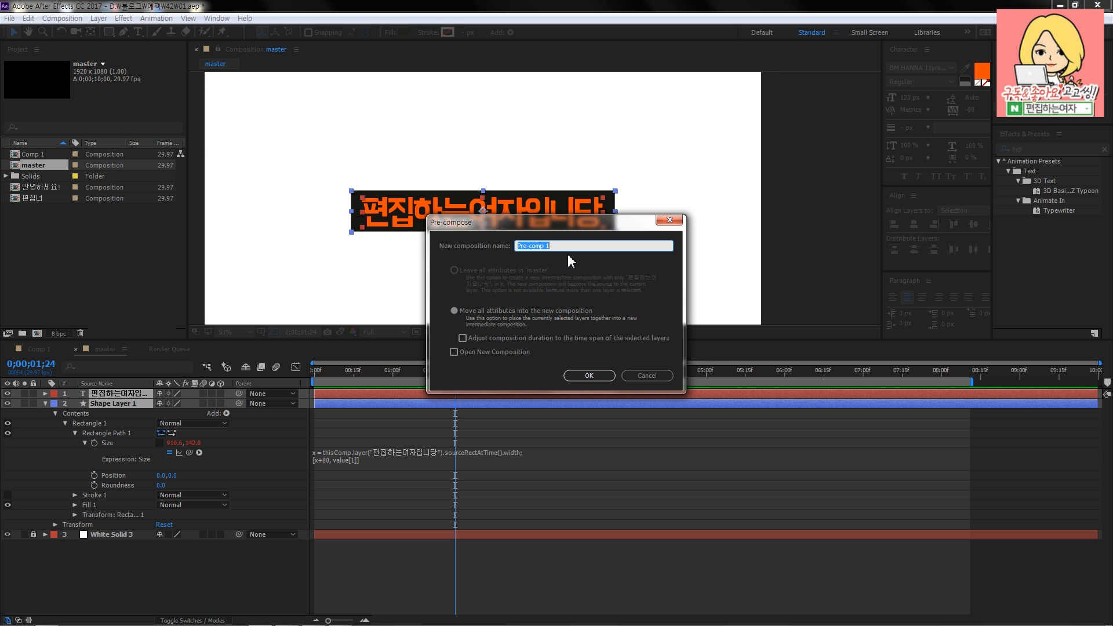
{"action": "type", "text": "자막"}
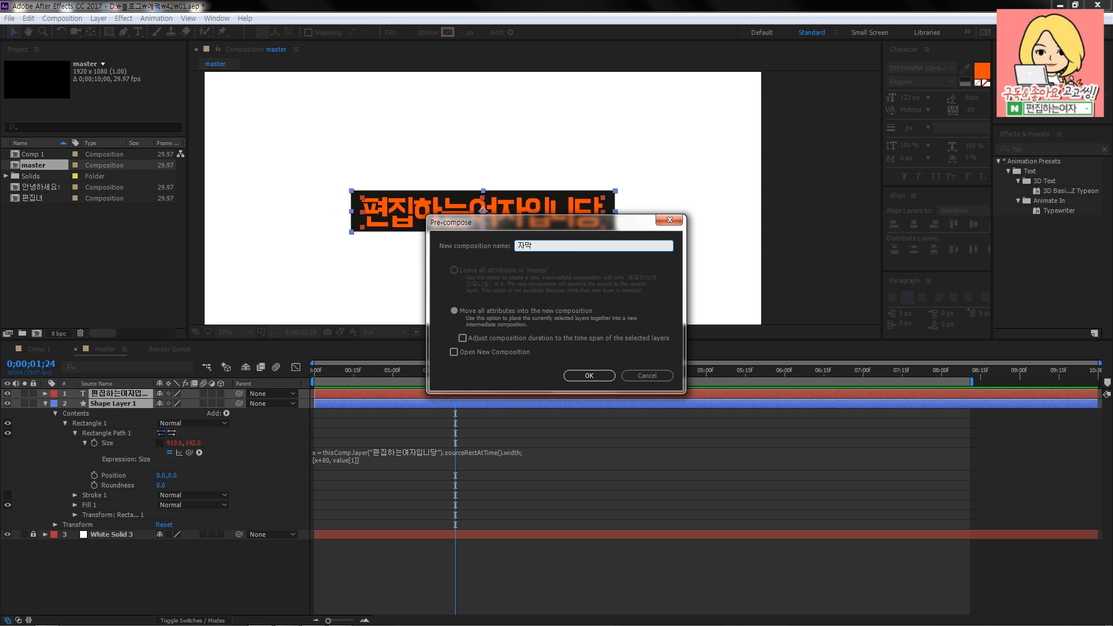
{"action": "key", "text": "Return"}
- Return the playhead to 0;00;00;00 and preview the 자막 pre-comp in the master composition
{"action": "left_click_drag", "start_coordinate": [441, 375], "coordinate": [475, 398]}
{"action": "left_click_drag", "start_coordinate": [386, 373], "coordinate": [328, 381]}
{"action": "left_click_drag", "start_coordinate": [432, 397], "coordinate": [307, 373]}
{"action": "key", "text": "space"}
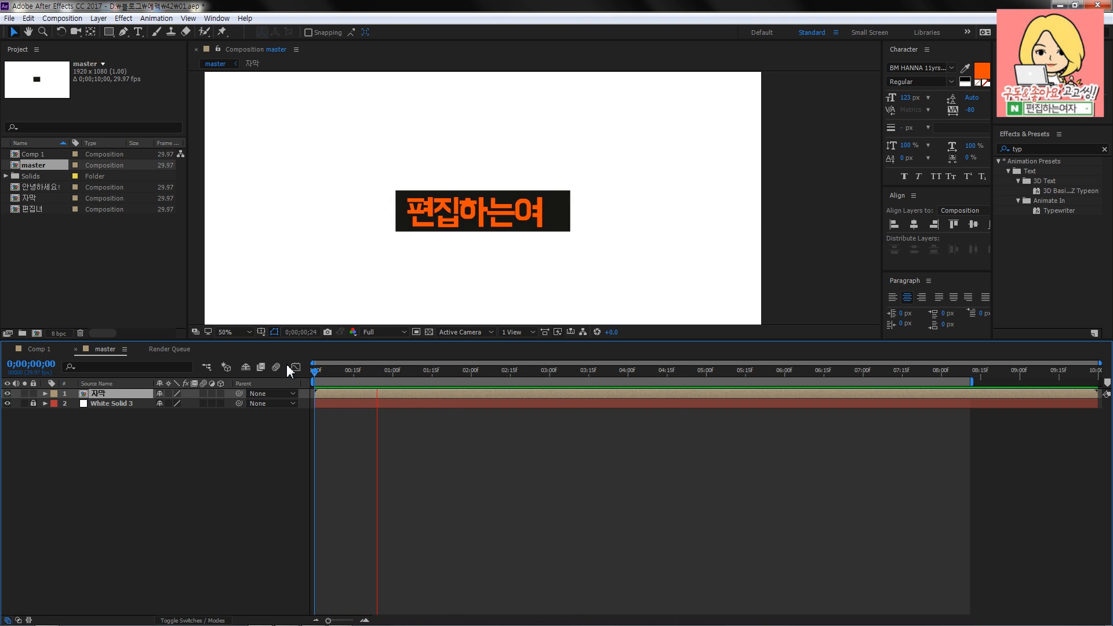
{"action": "key", "text": "space"}
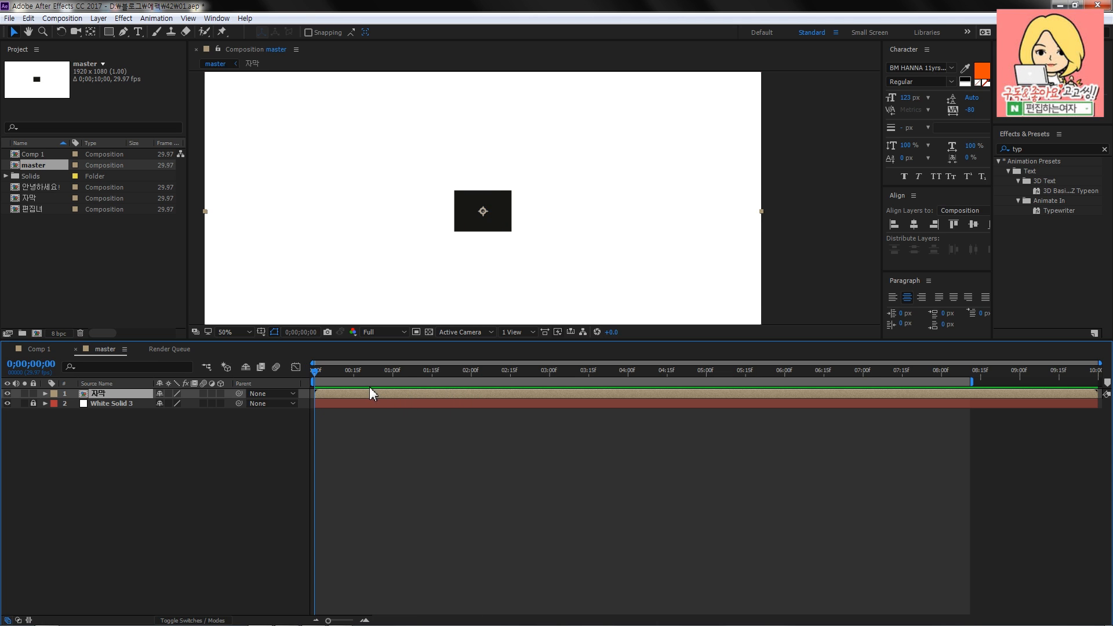
- Deselect the 자막 layer and scrub the master timeline to 0;00;04;06 to review the caption
{"action": "left_click_drag", "start_coordinate": [323, 380], "coordinate": [502, 372]}
{"action": "left_click", "coordinate": [489, 477]}
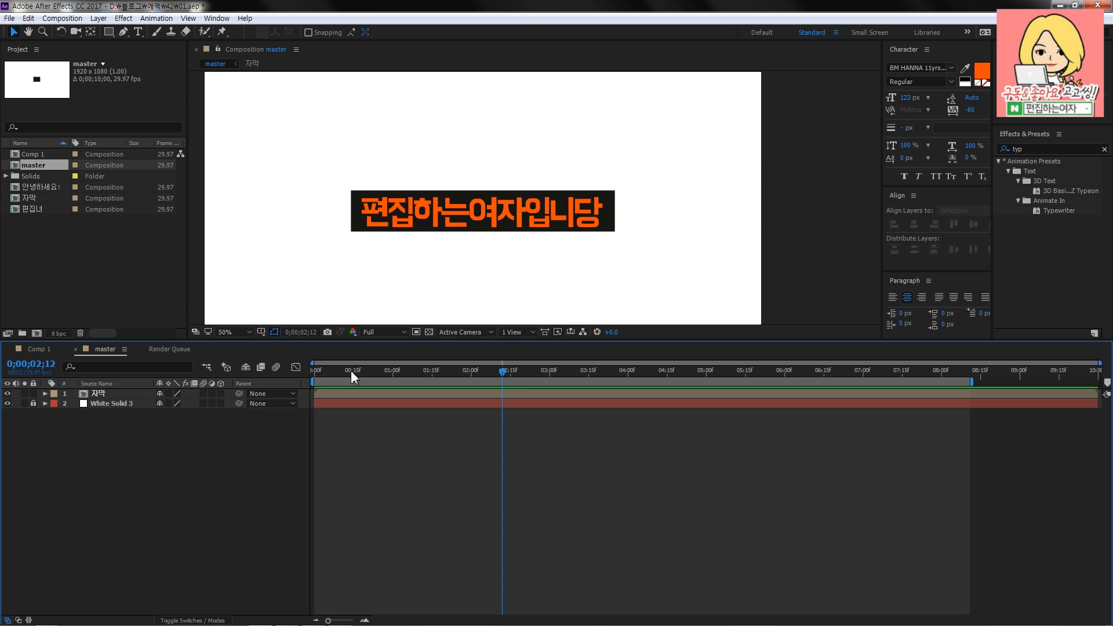
{"action": "left_click_drag", "start_coordinate": [353, 377], "coordinate": [647, 379]}
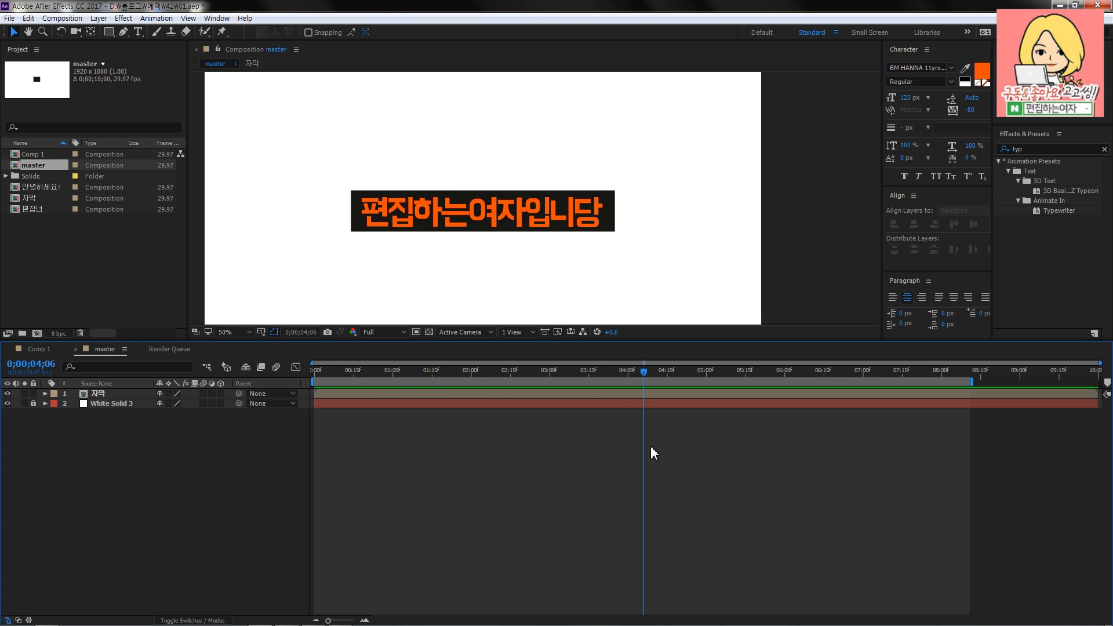